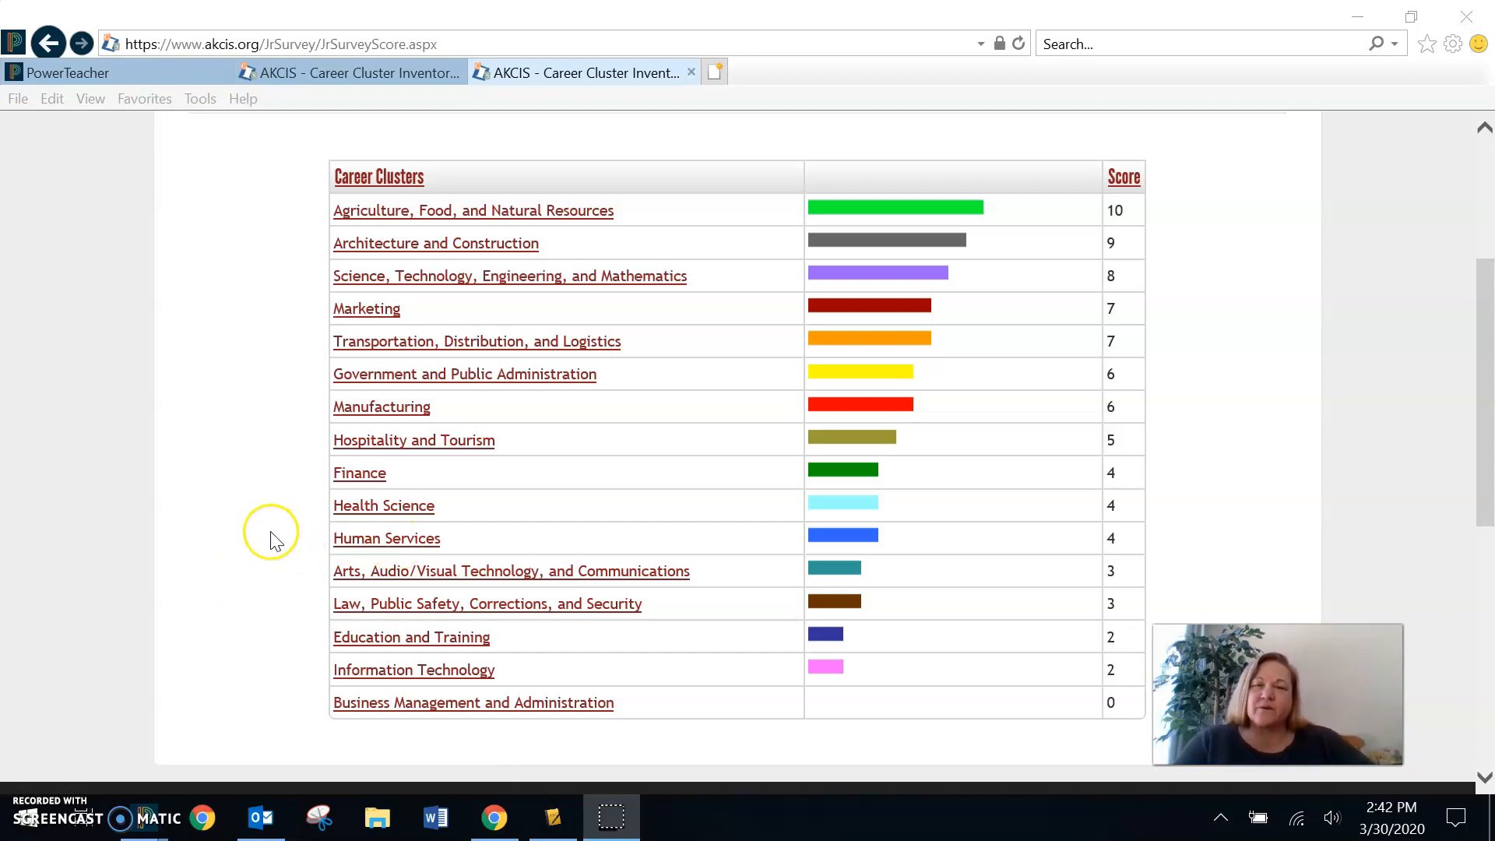
# - Save the Career Cluster Inventory results to the portfolio, keeping the existing thoughts text
pyautogui.scroll(2, 278, 541)
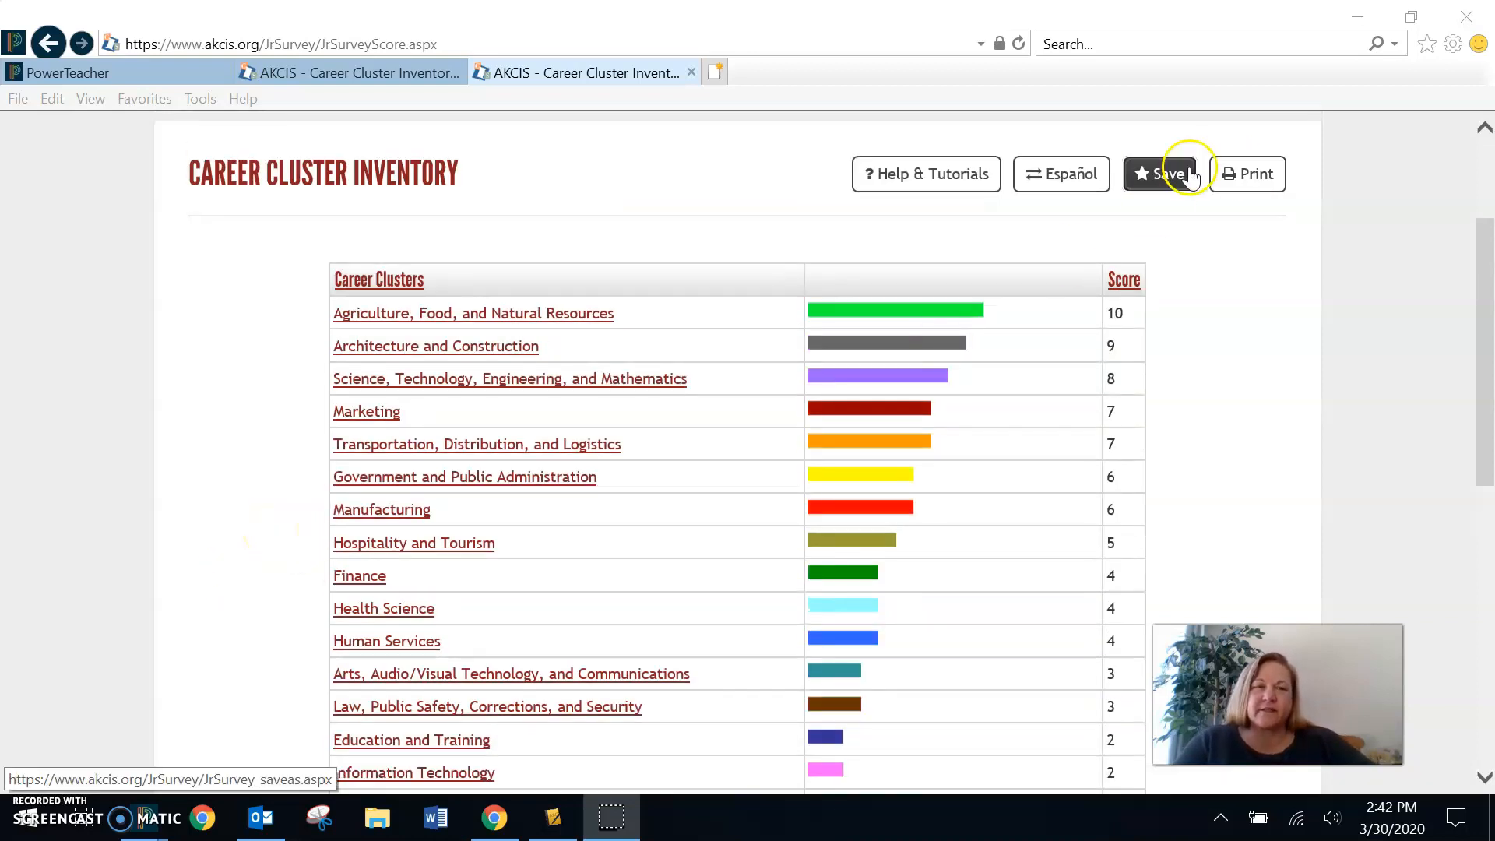
pyautogui.click(1160, 173)
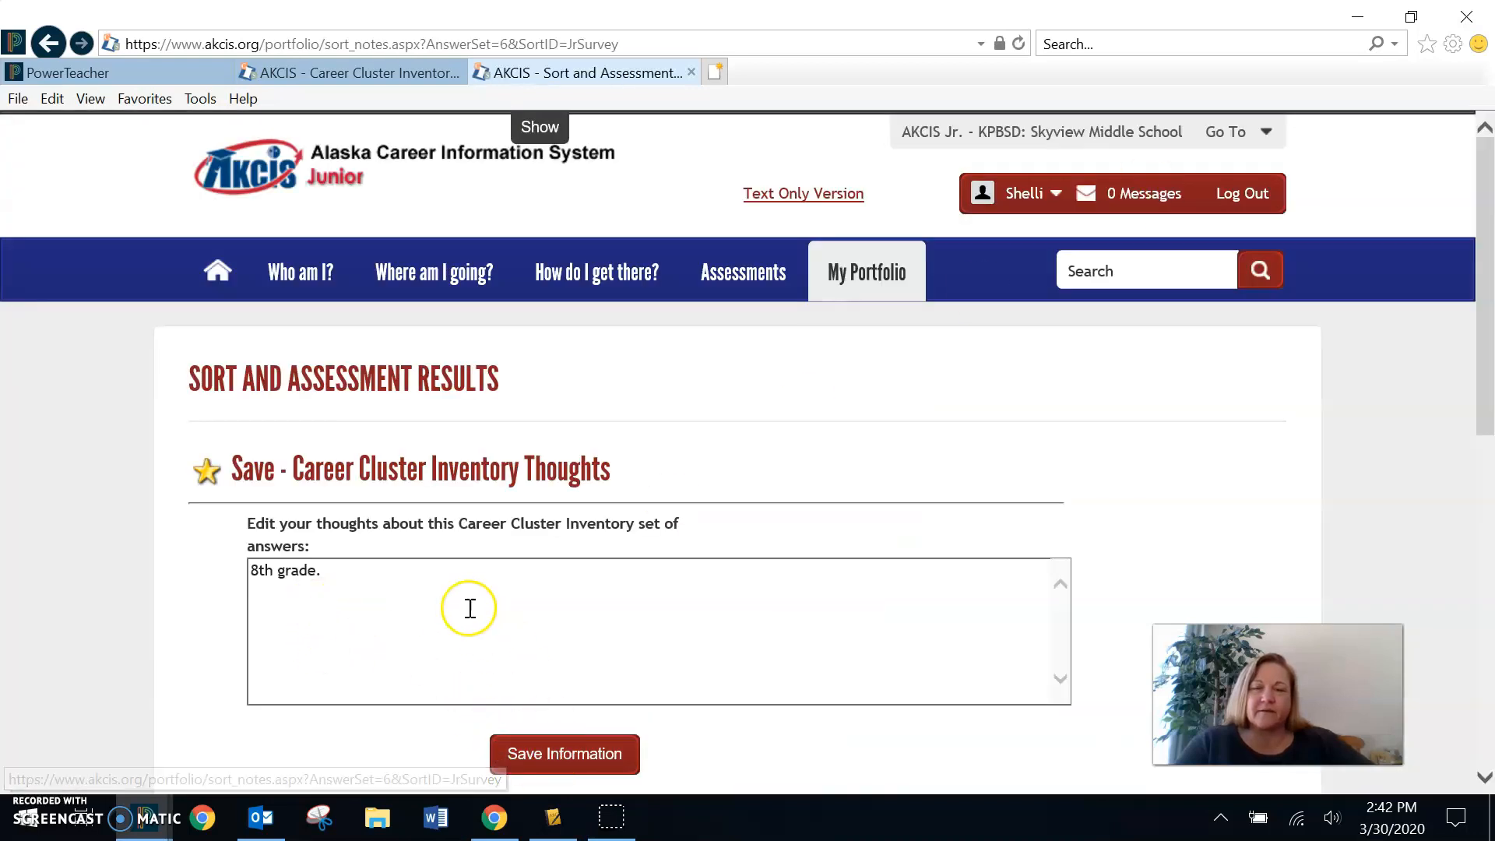
pyautogui.click(572, 756)
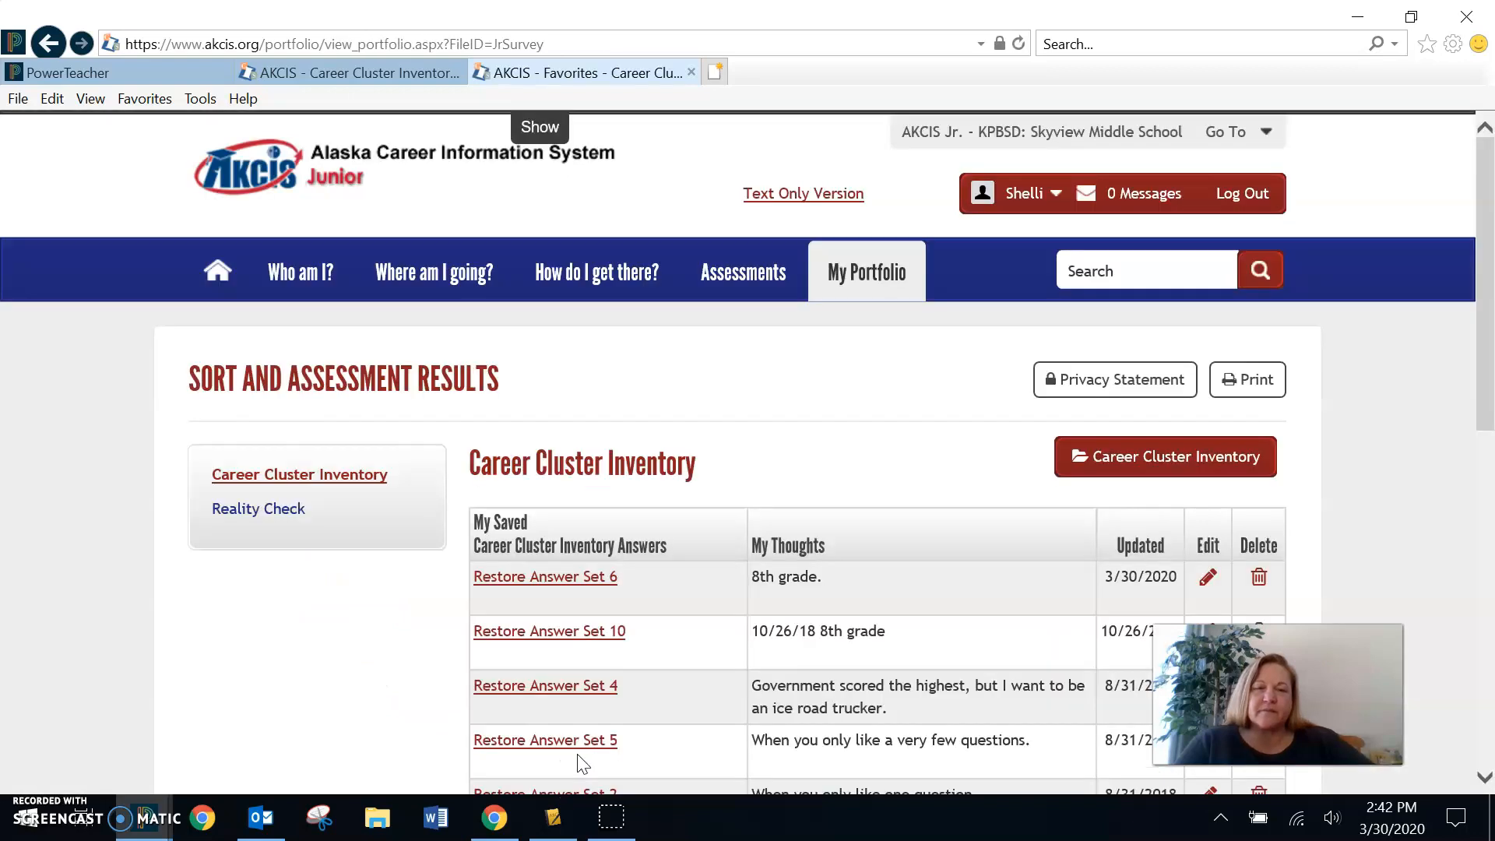
# - Restore Answer Set 6 of the Career Cluster Inventory and bring its full score table into view
pyautogui.click(551, 580)
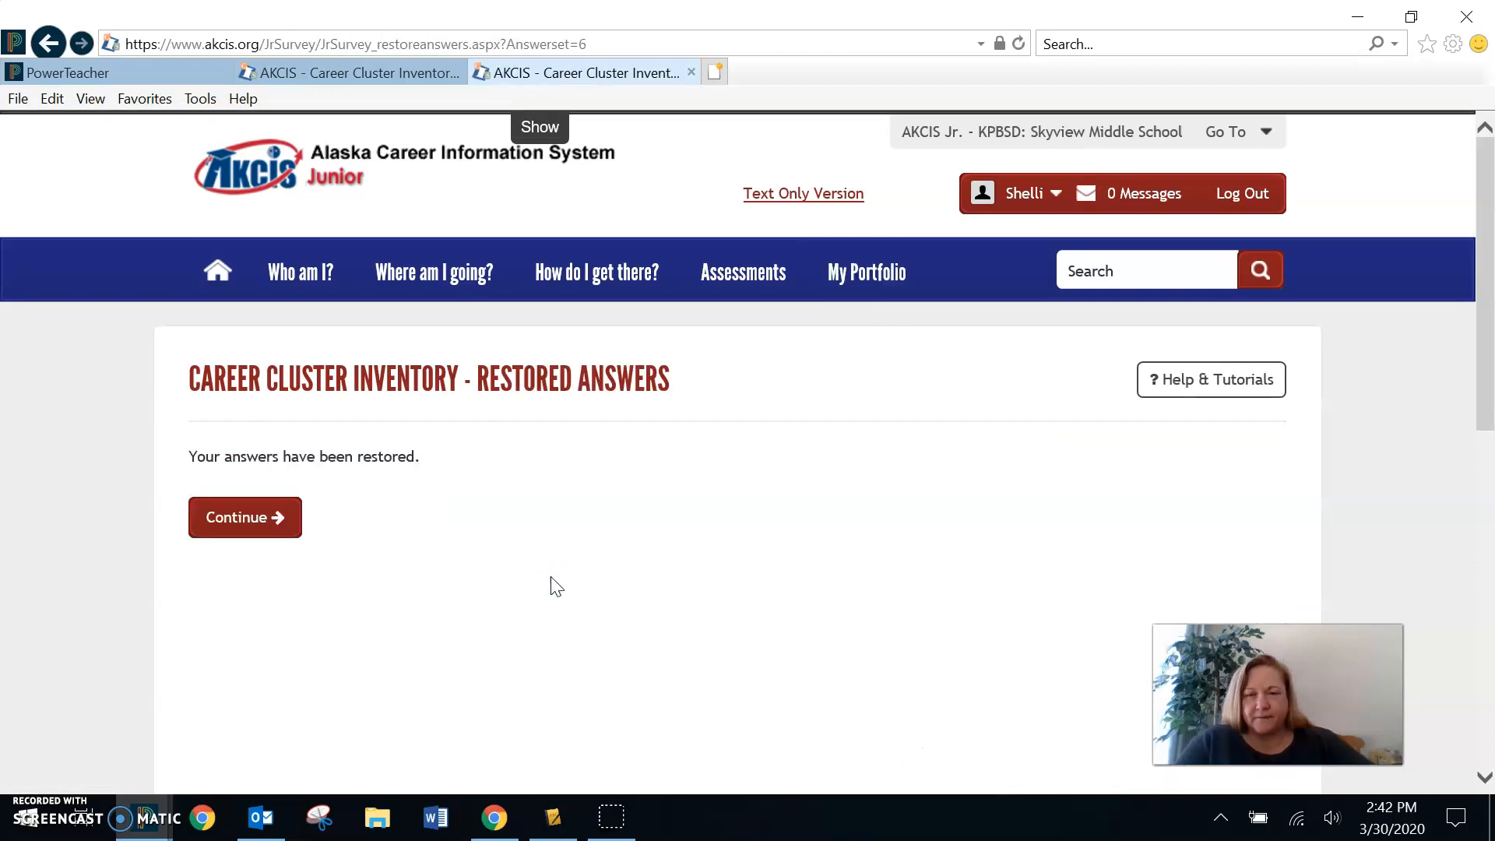
pyautogui.click(245, 520)
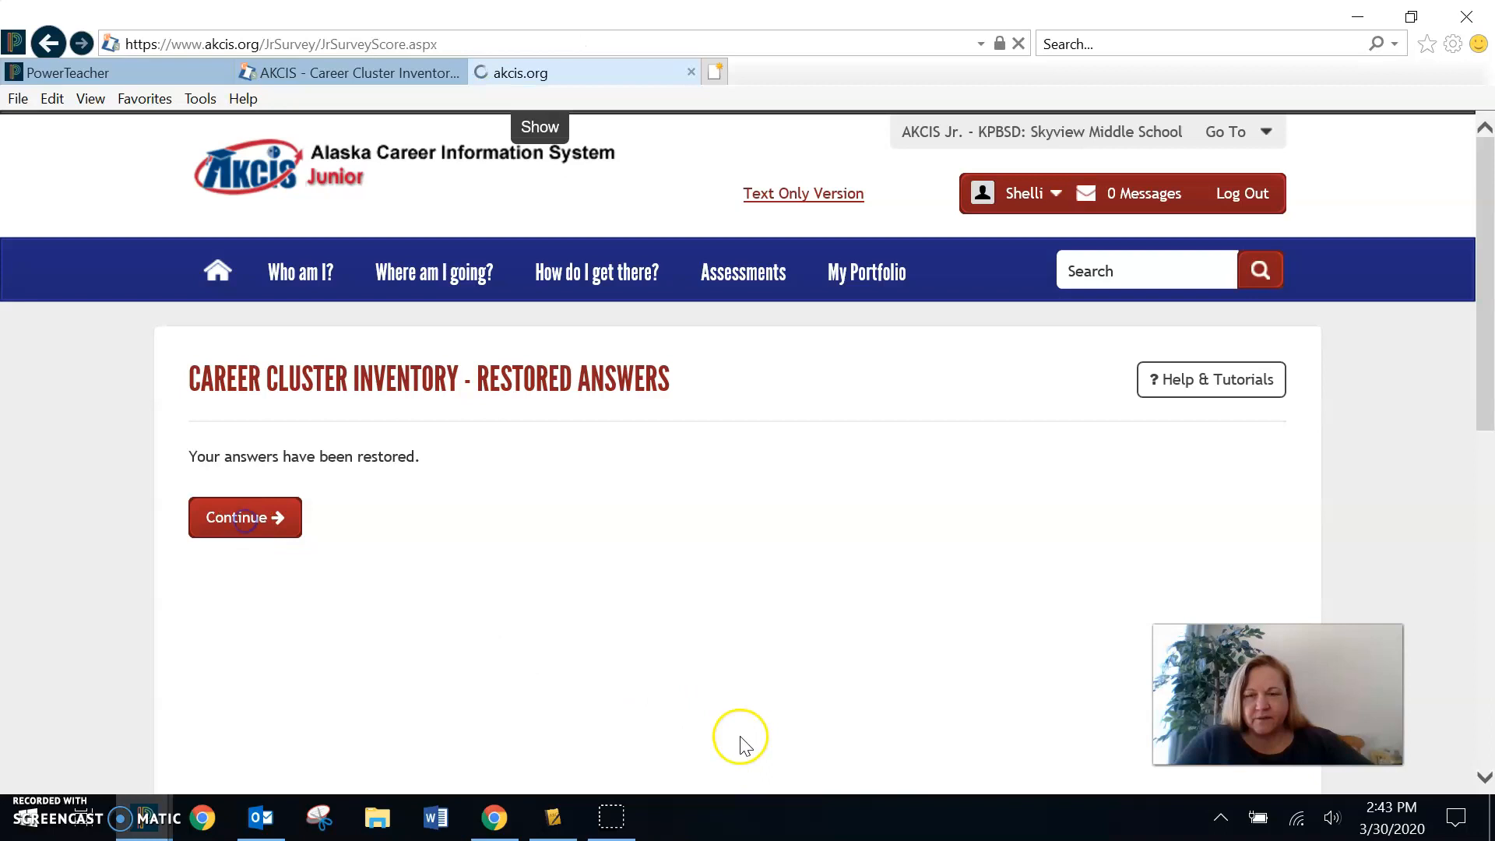
pyautogui.scroll(-3, 230, 652)
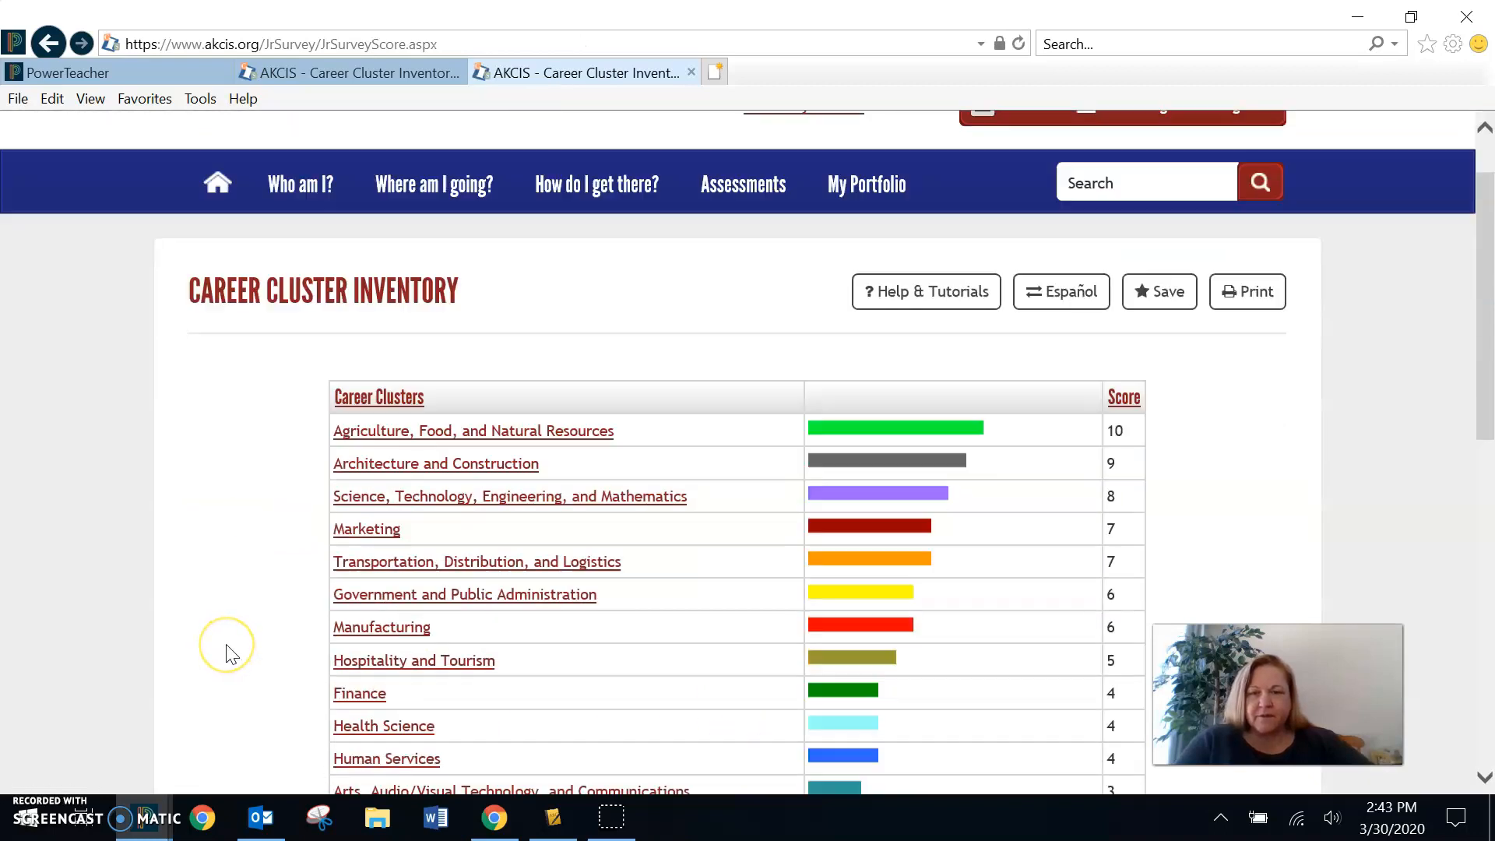
pyautogui.scroll(-2, 231, 652)
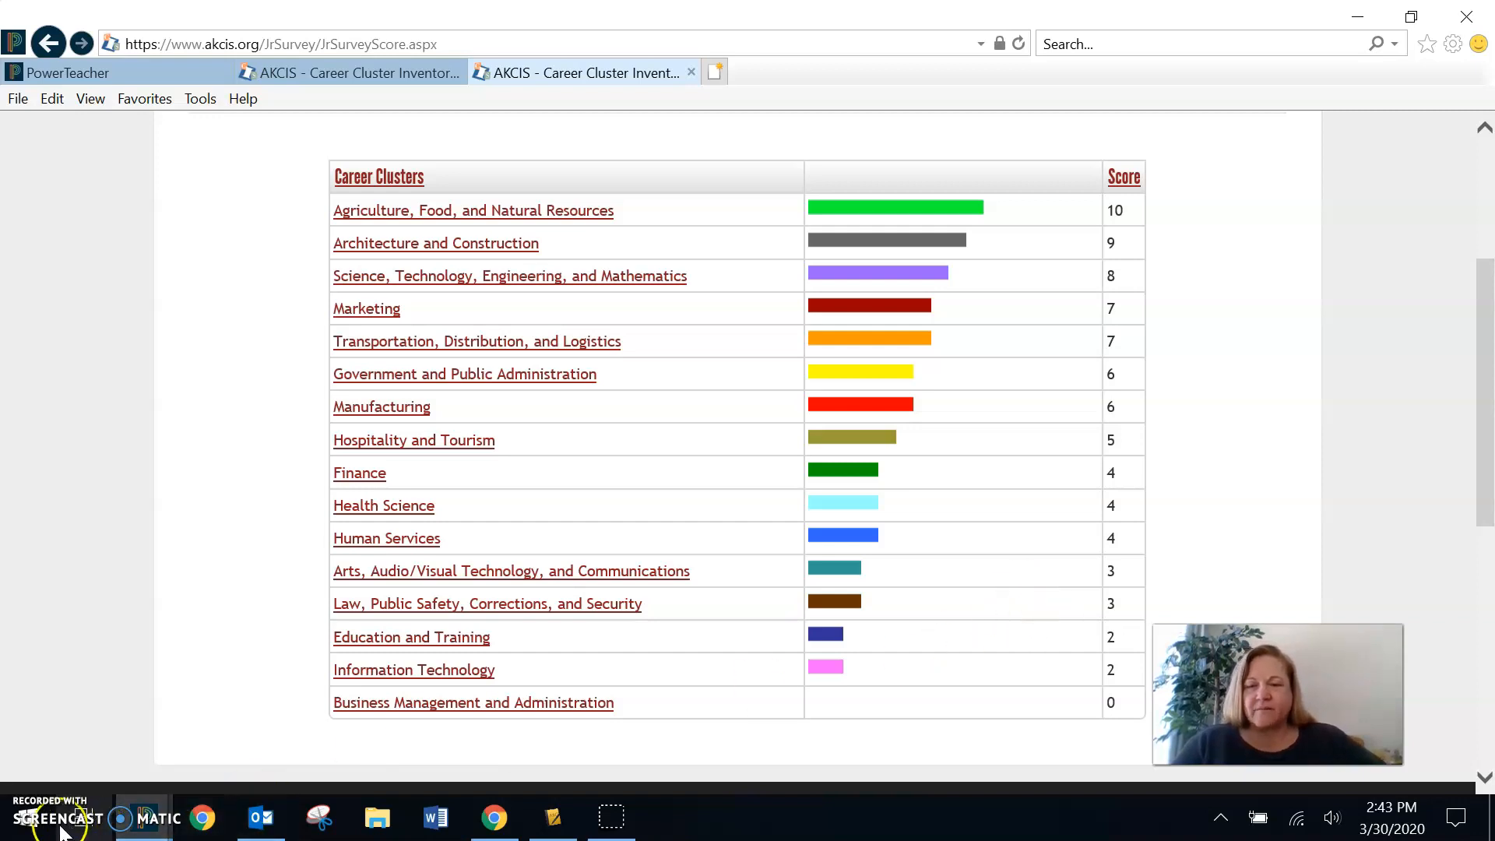
# - Open the Snipping Tool and capture the whole Career Clusters table, including bars and scores, as a new snip
pyautogui.click(35, 831)
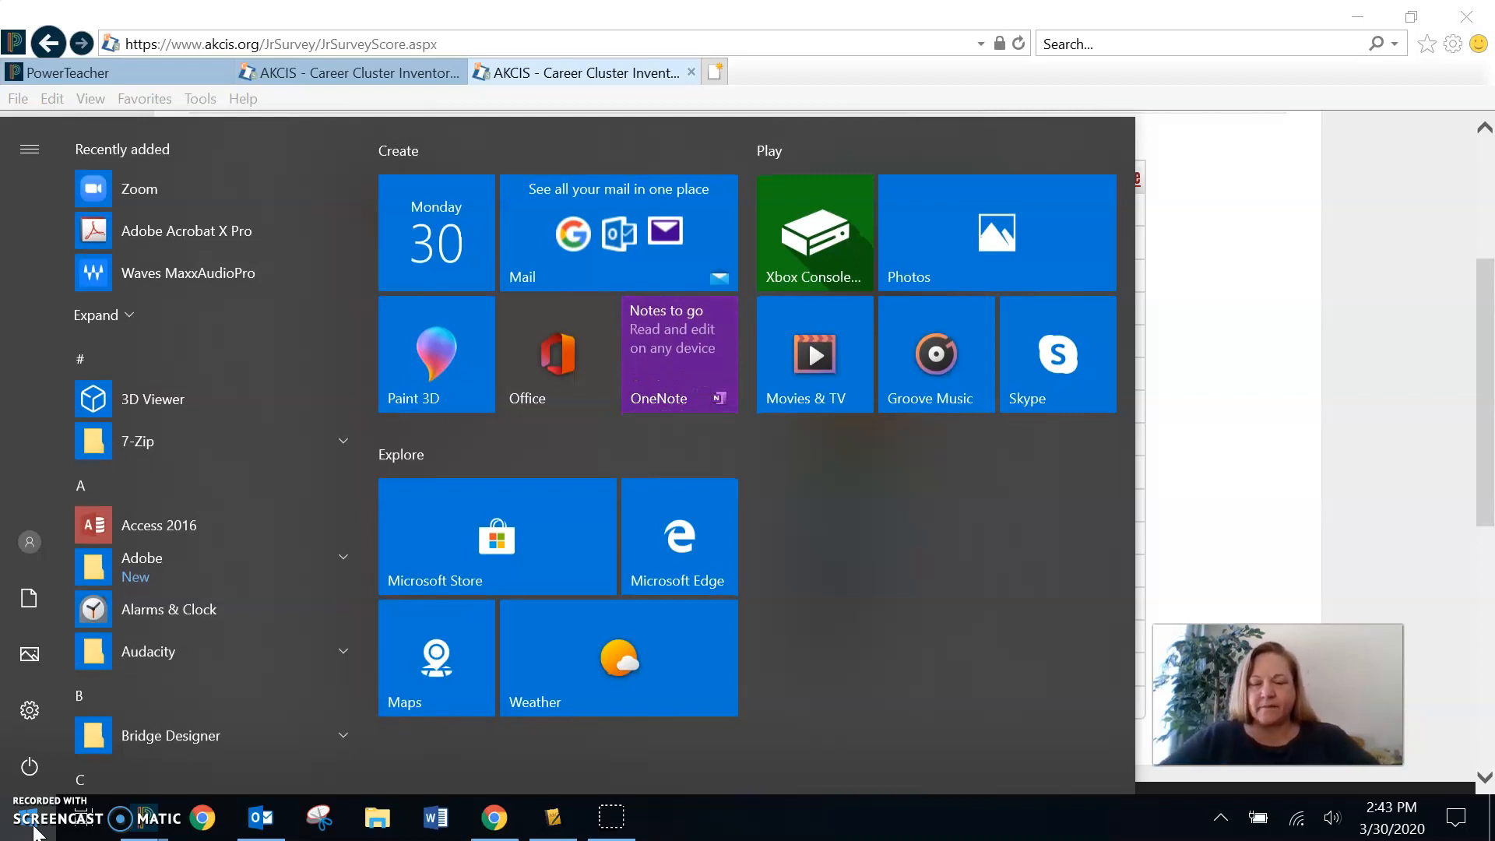
pyautogui.write('snip')
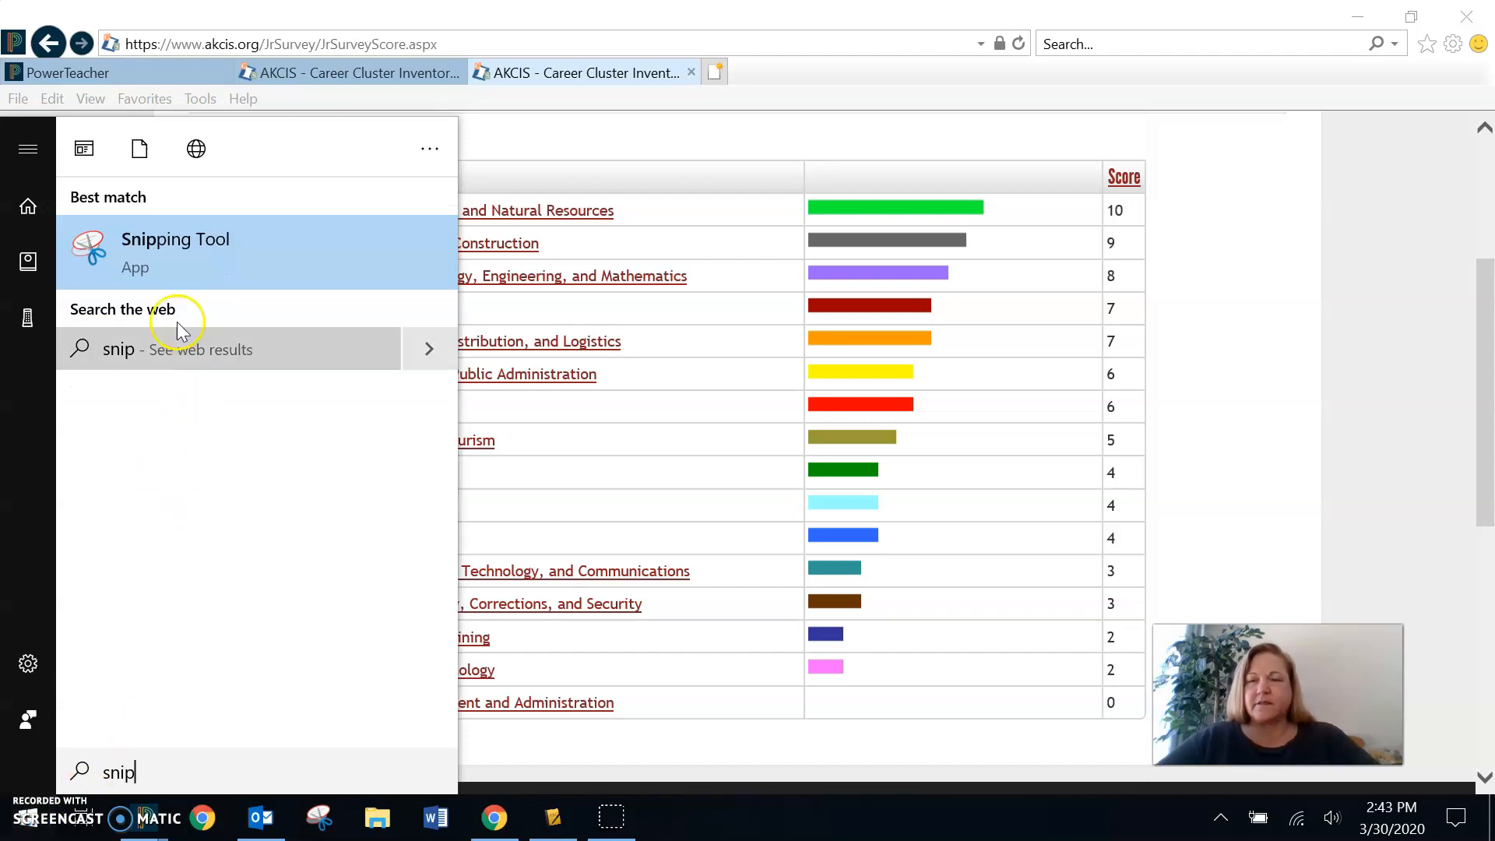
pyautogui.click(137, 250)
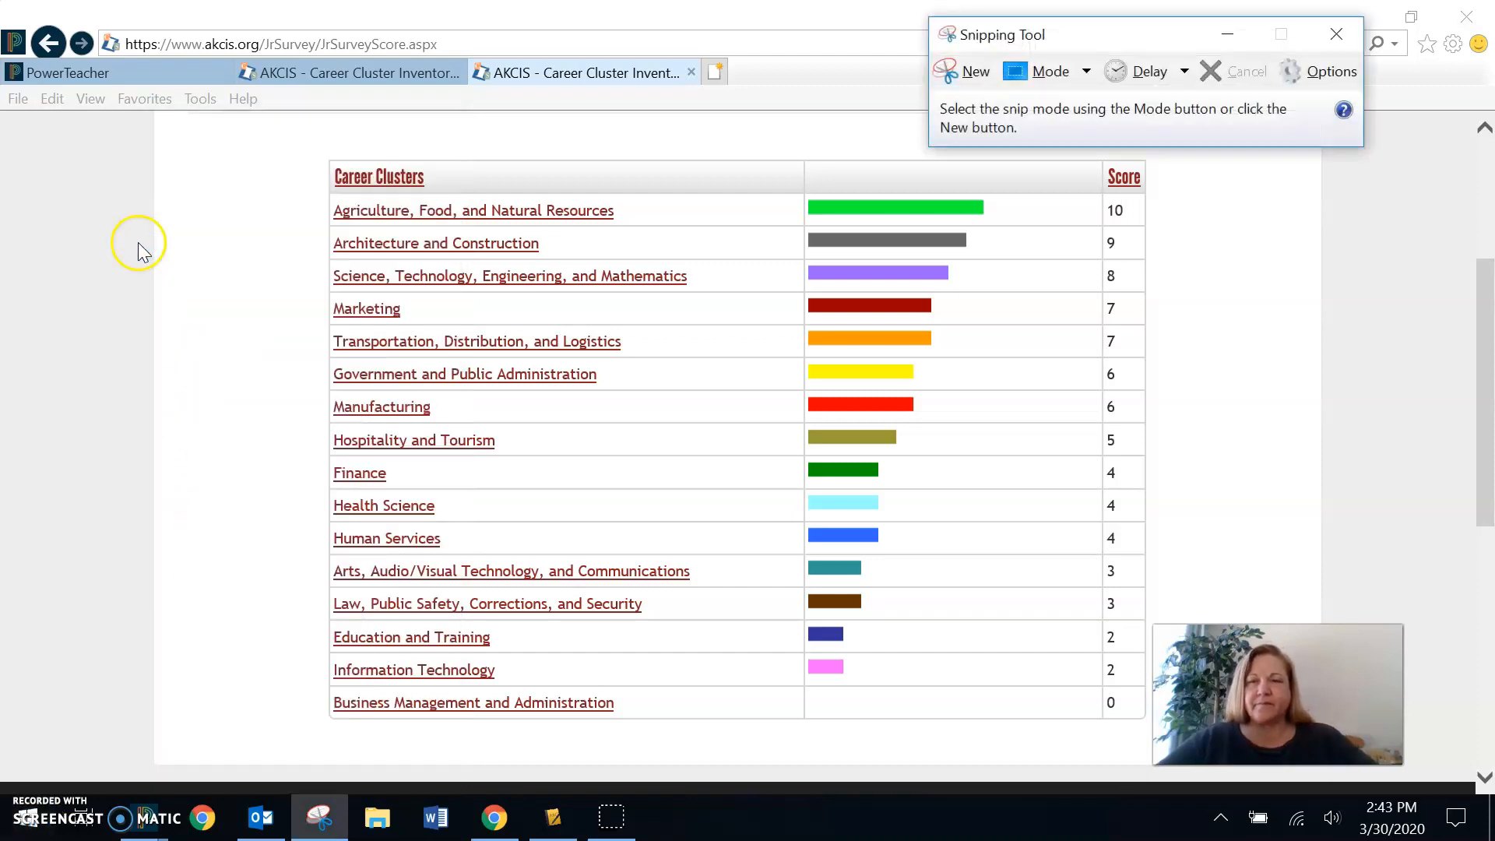
pyautogui.moveTo(1094, 35)
pyautogui.mouseDown()
pyautogui.moveTo(1108, 94)
pyautogui.moveTo(1105, 55)
pyautogui.mouseUp()
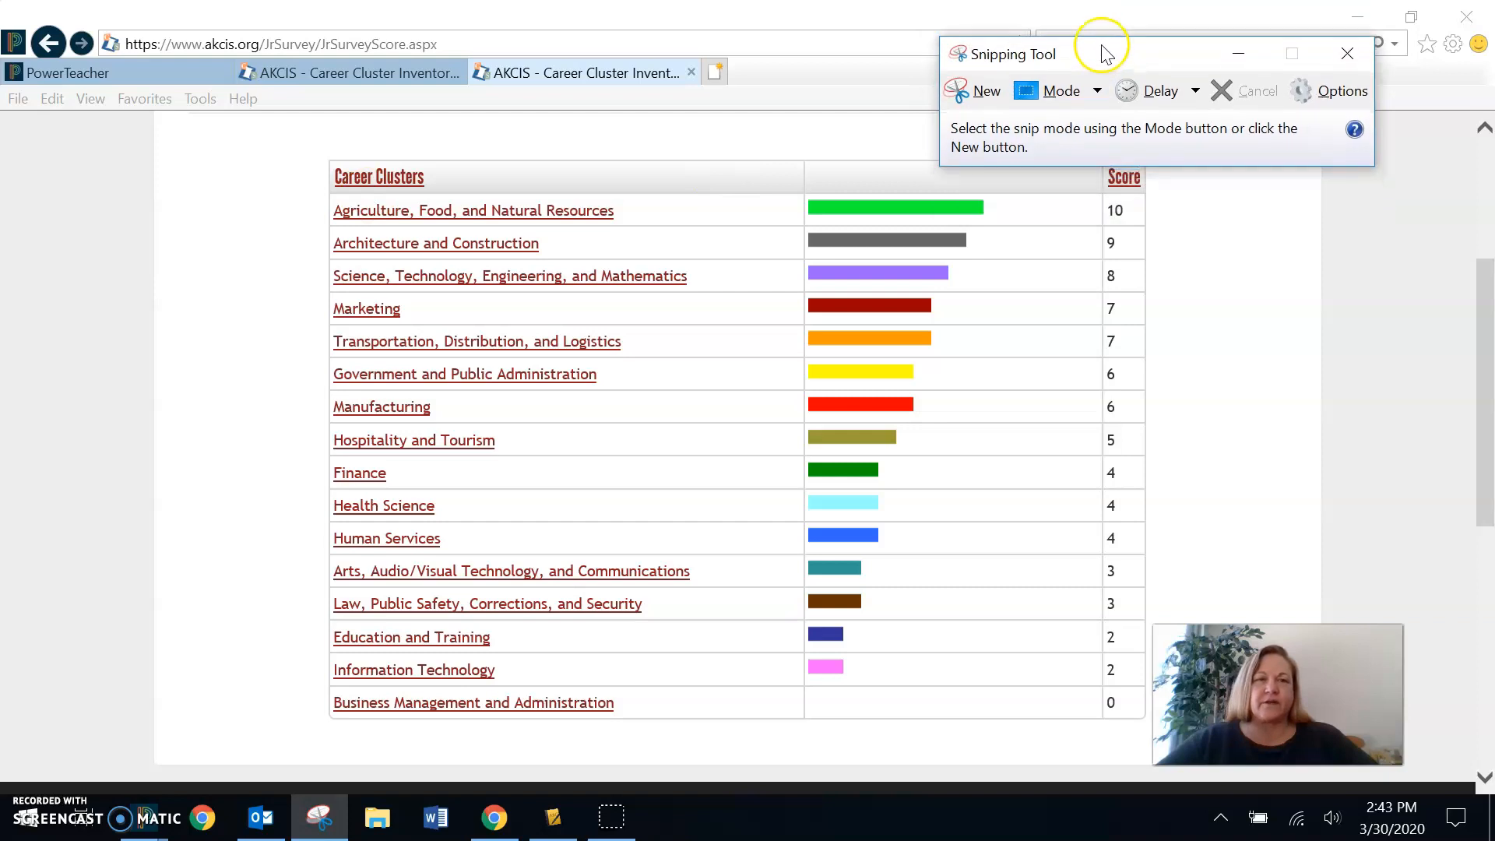
pyautogui.click(965, 93)
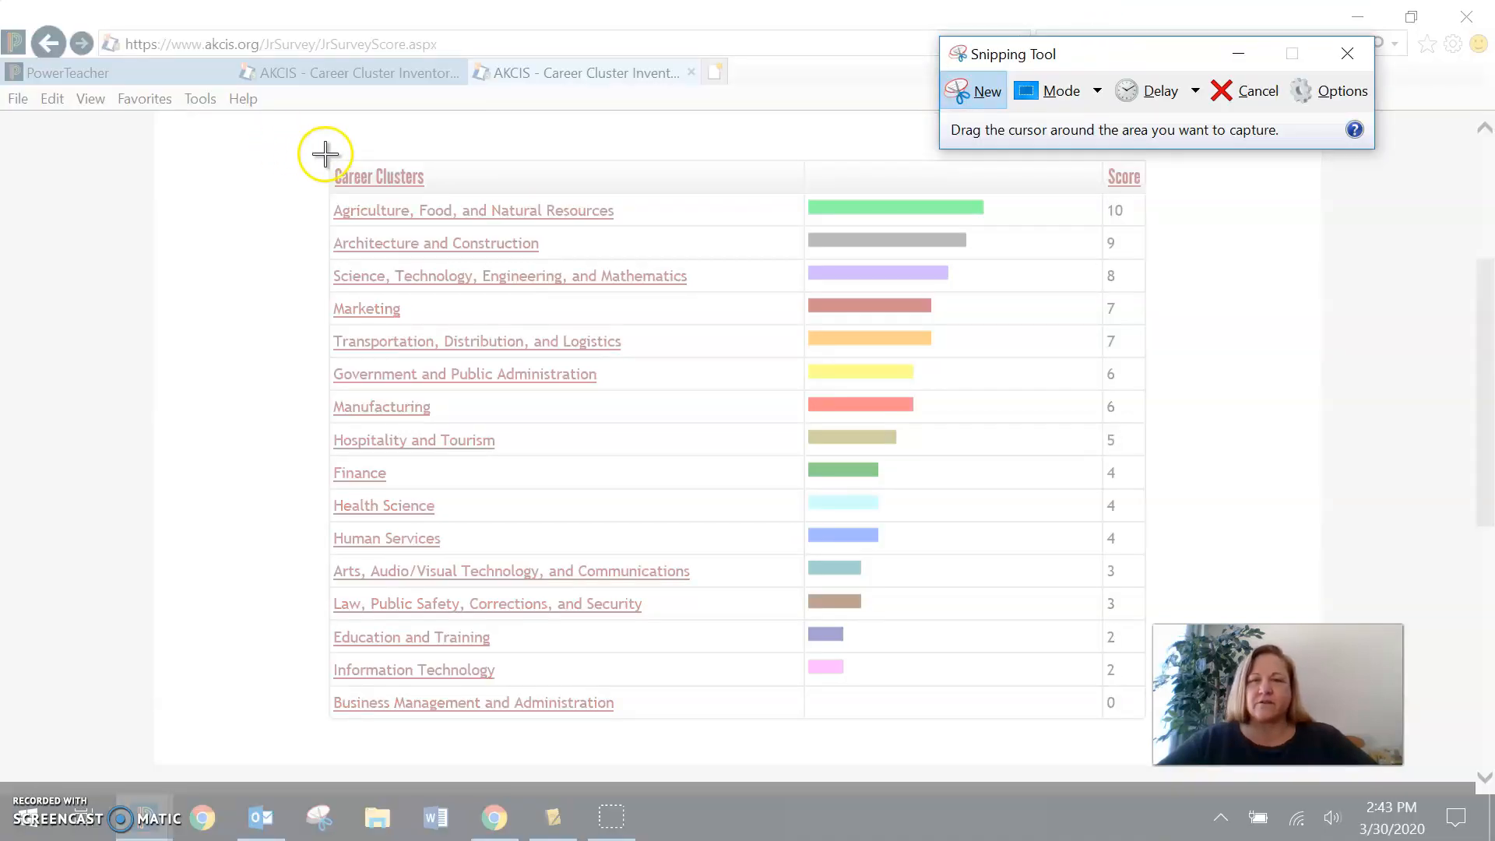
pyautogui.moveTo(324, 153); pyautogui.dragTo(1152, 723)
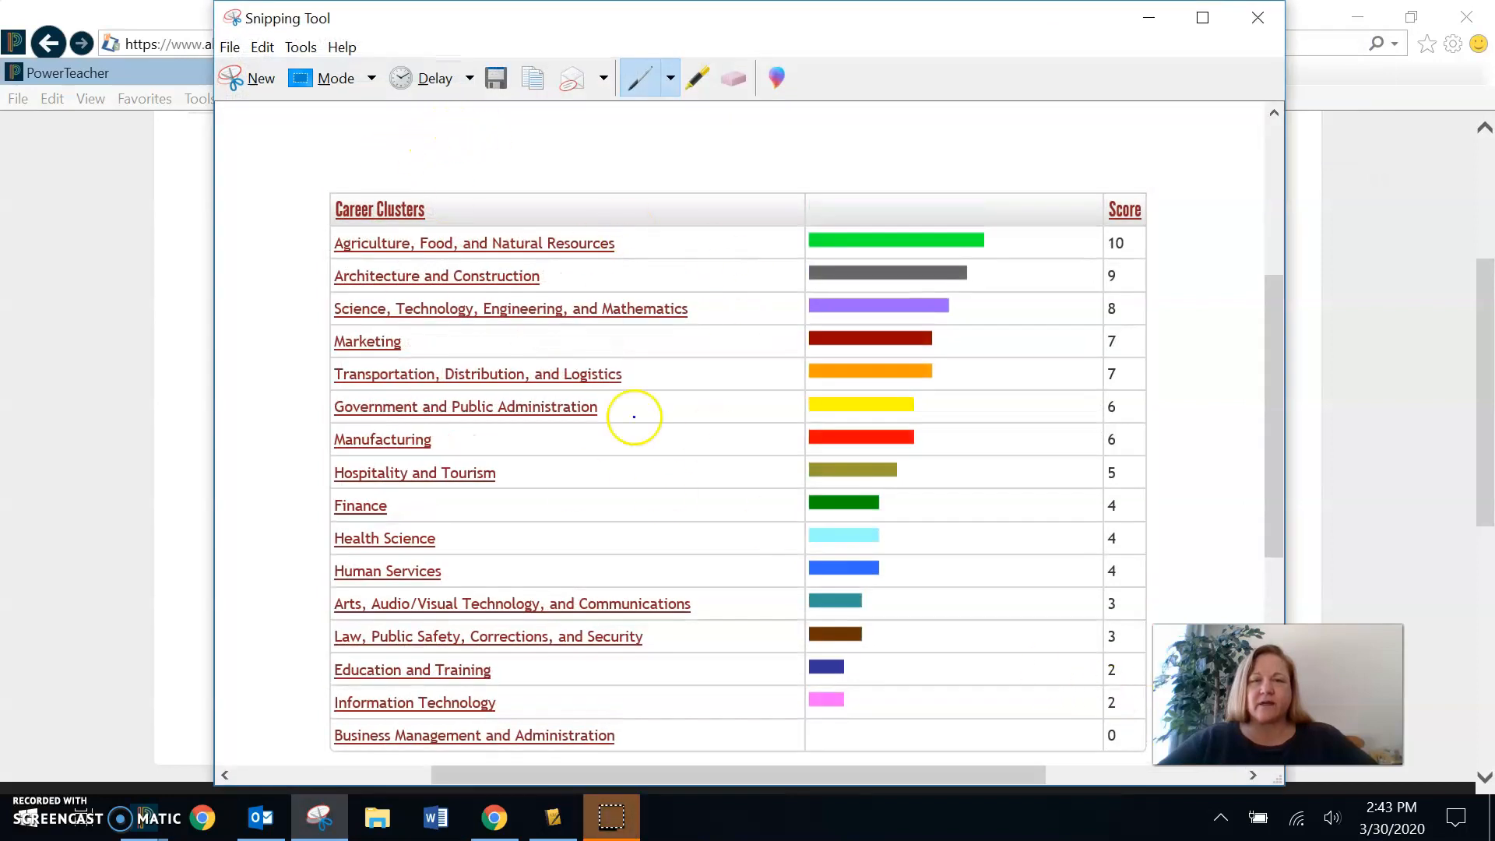
# - Save the snip as a GIF file named cc in the Pictures folder and close the Snipping Tool
pyautogui.click(230, 47)
pyautogui.click(248, 109)
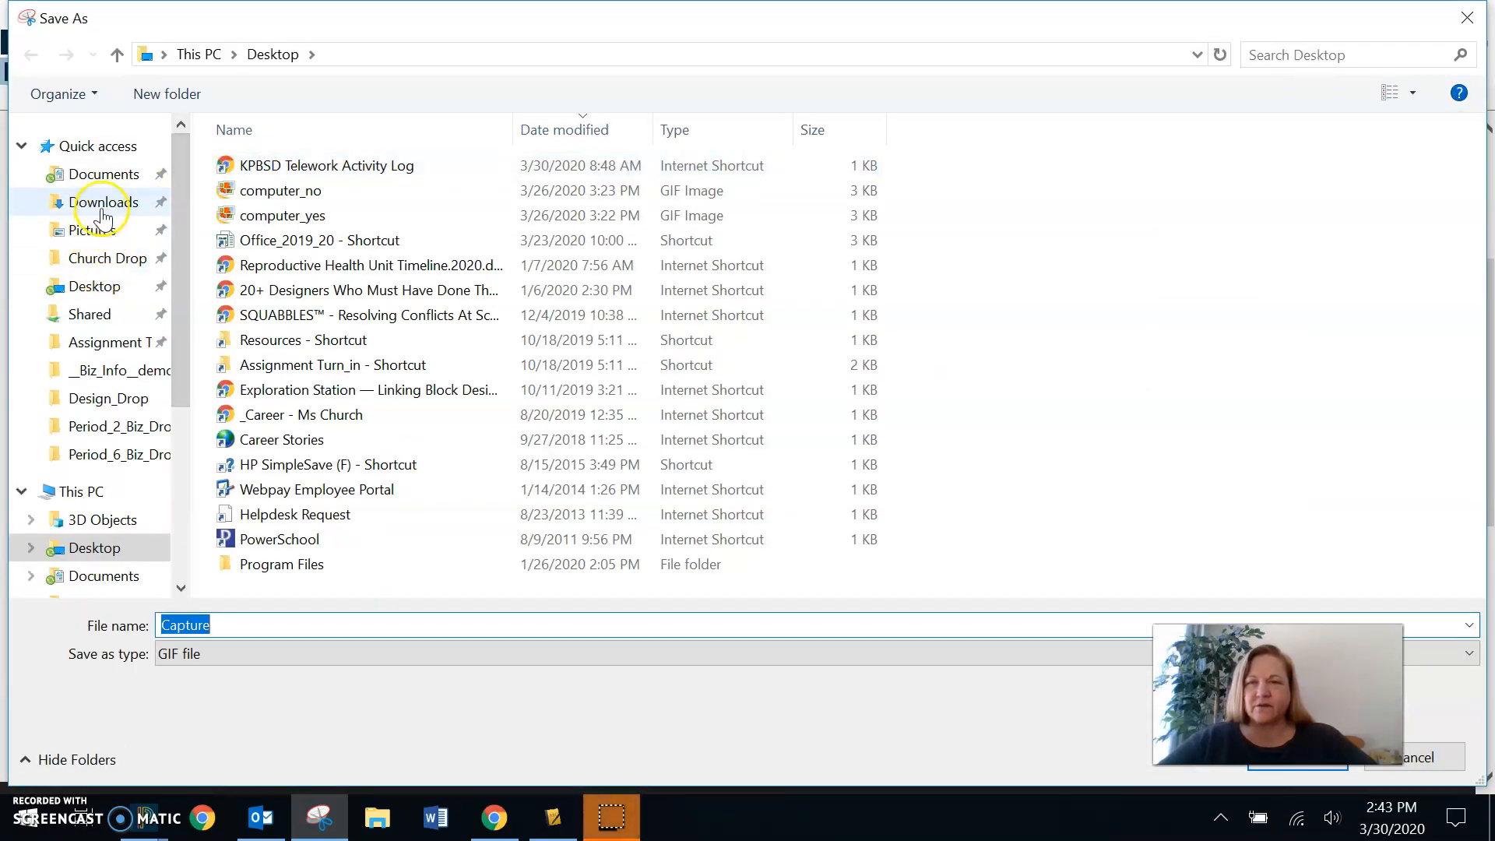
pyautogui.scroll(-2, 88, 467)
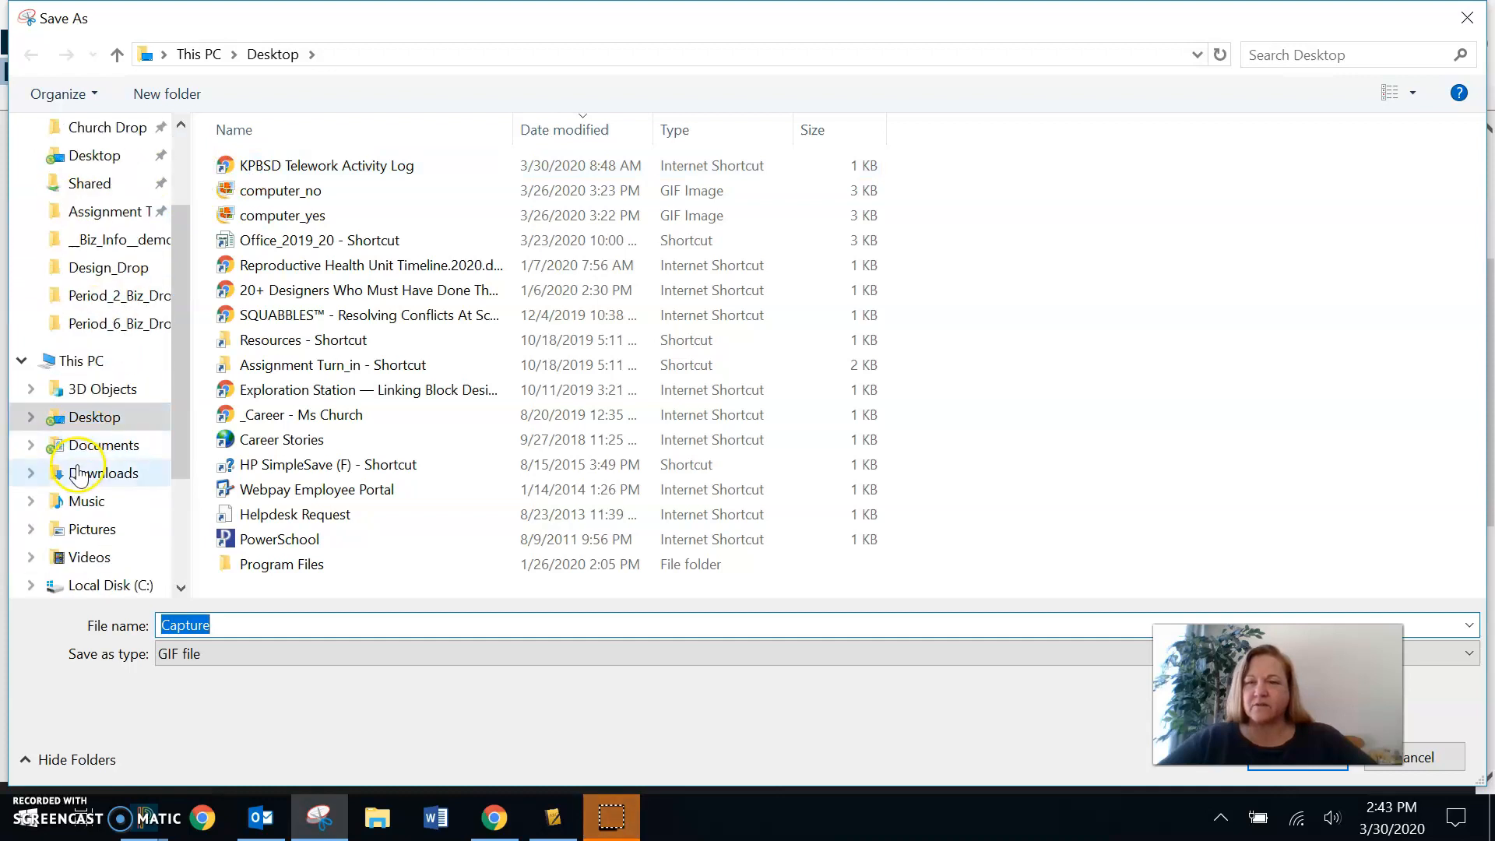
pyautogui.click(83, 531)
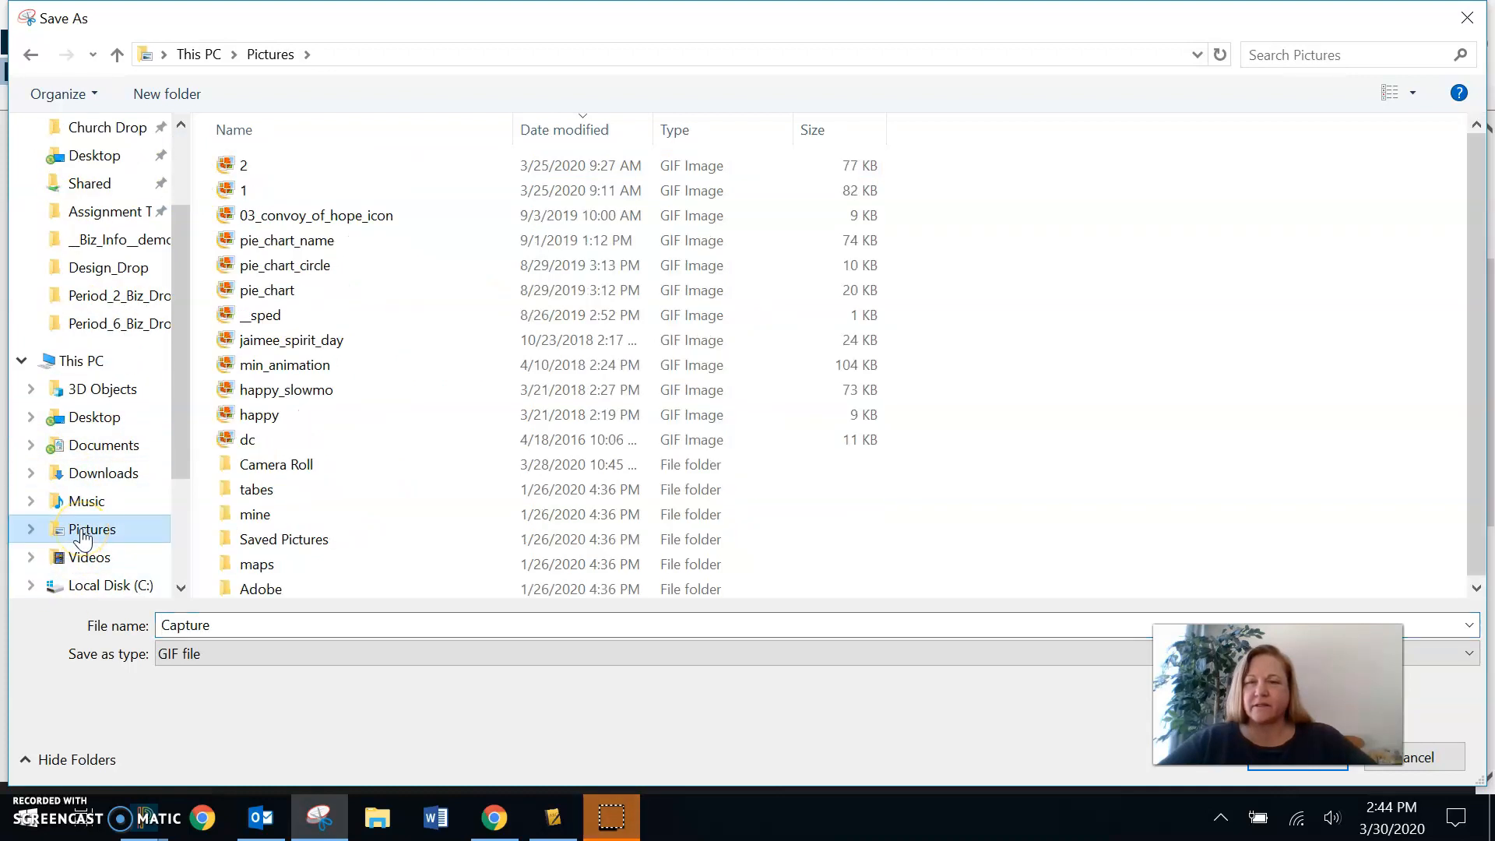
pyautogui.click(218, 624)
pyautogui.write('cc')
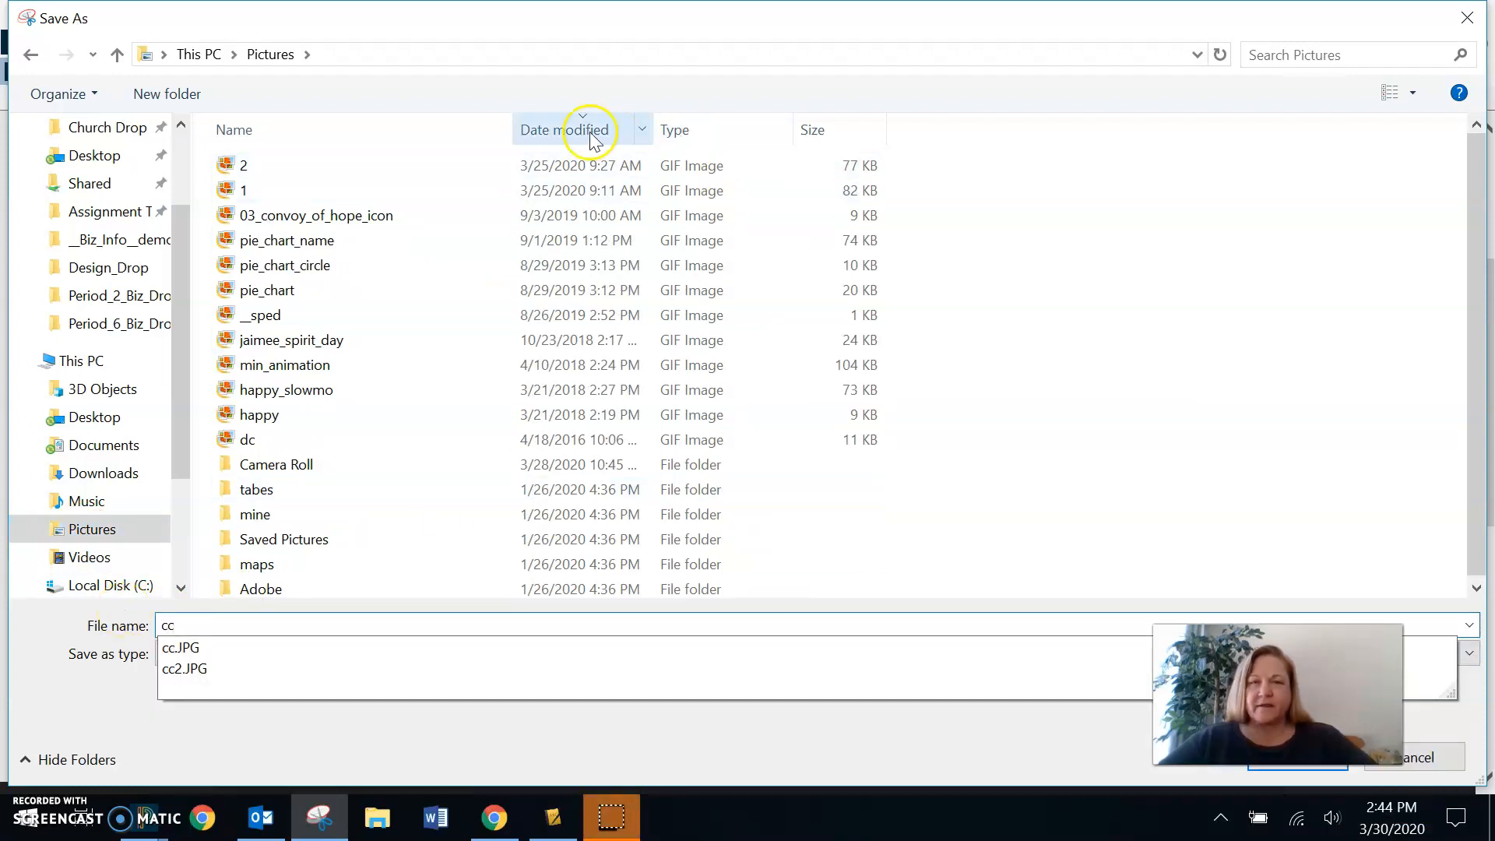
pyautogui.click(552, 132)
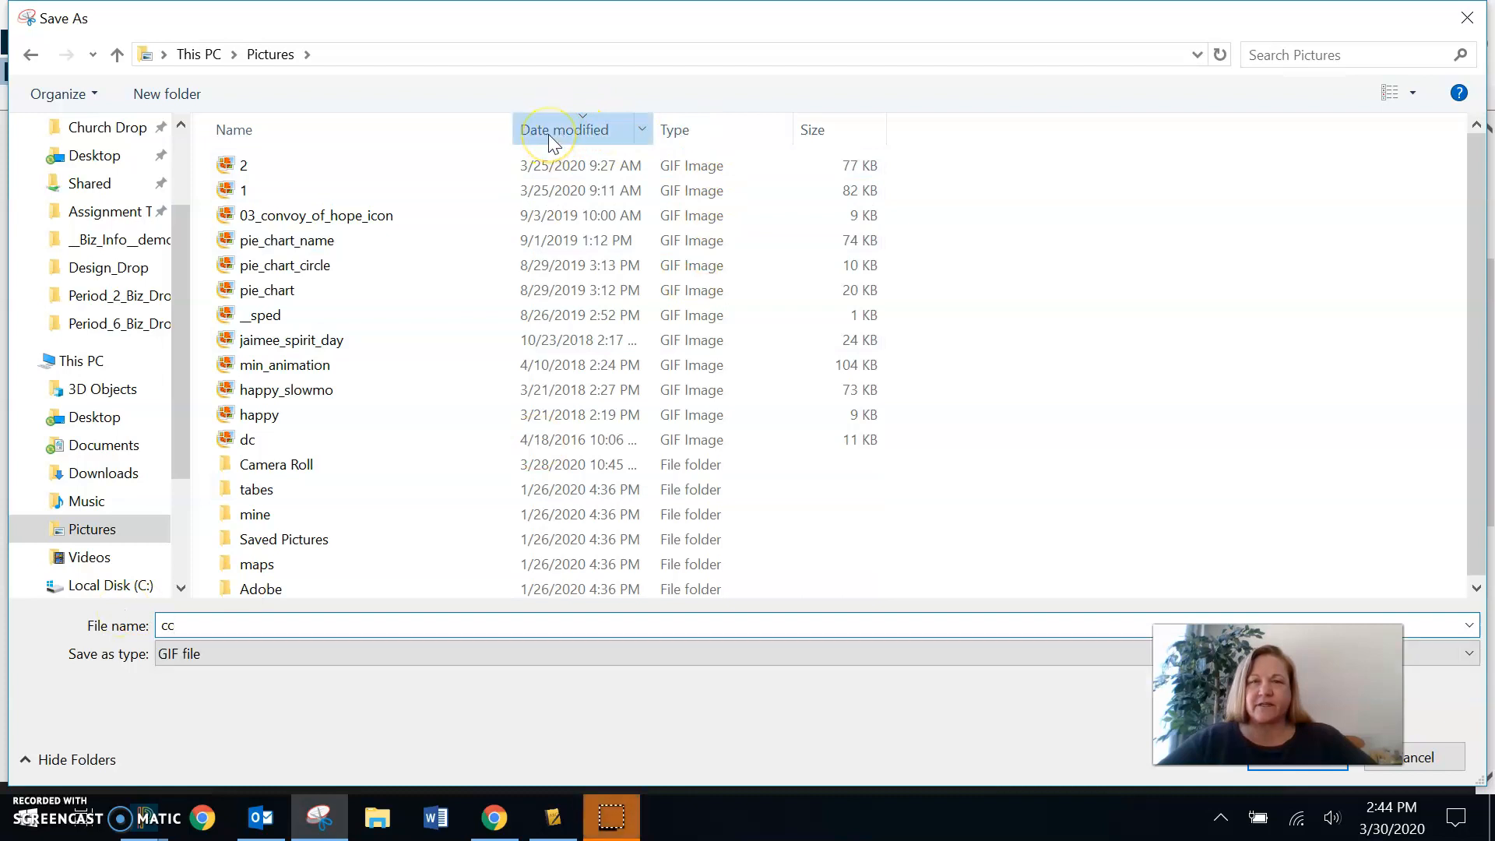
pyautogui.click(548, 135)
pyautogui.click(548, 134)
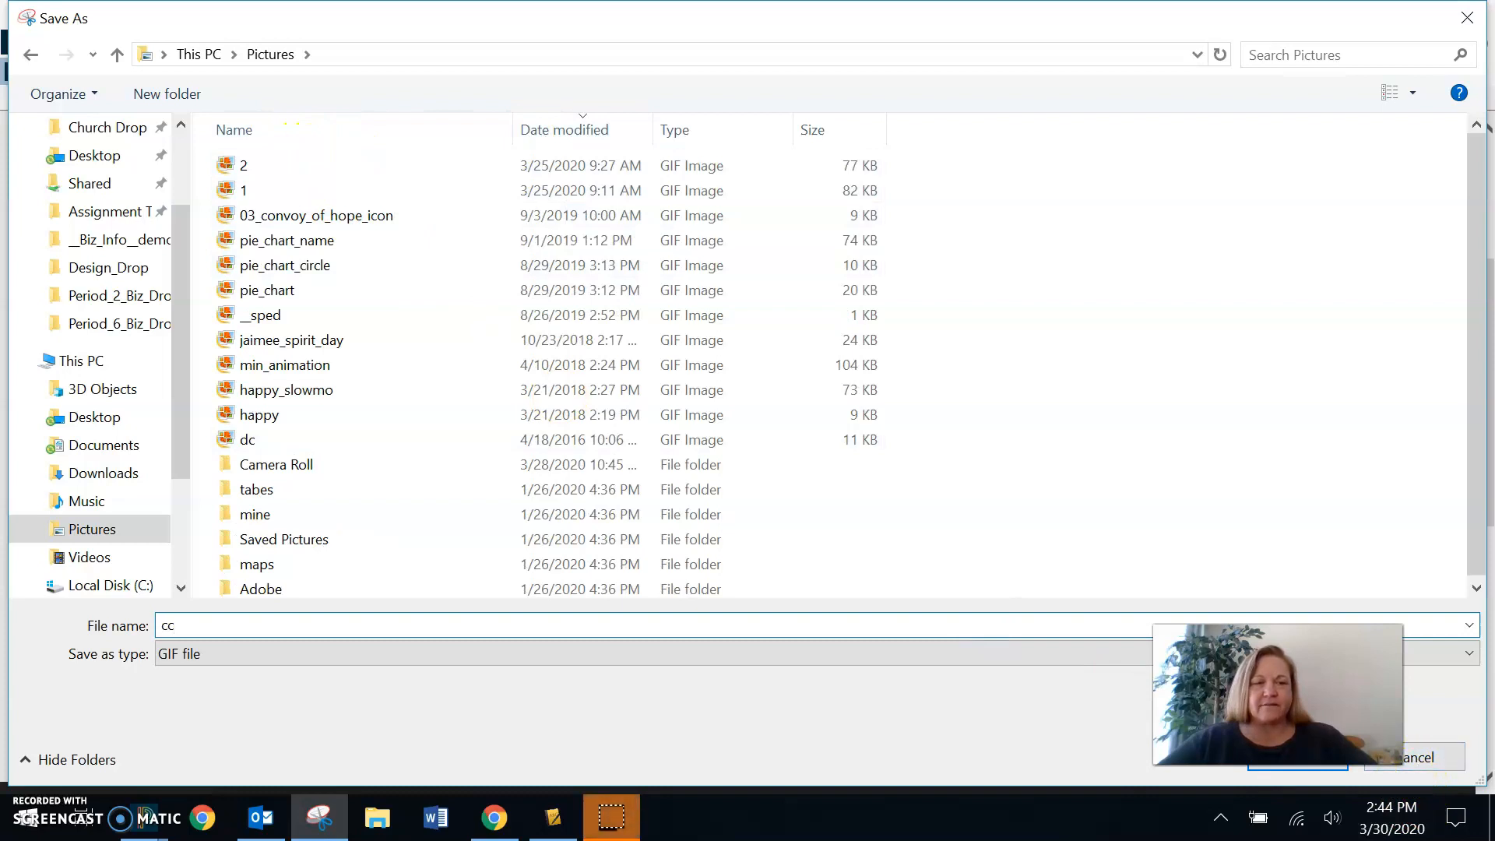
pyautogui.click(1279, 767)
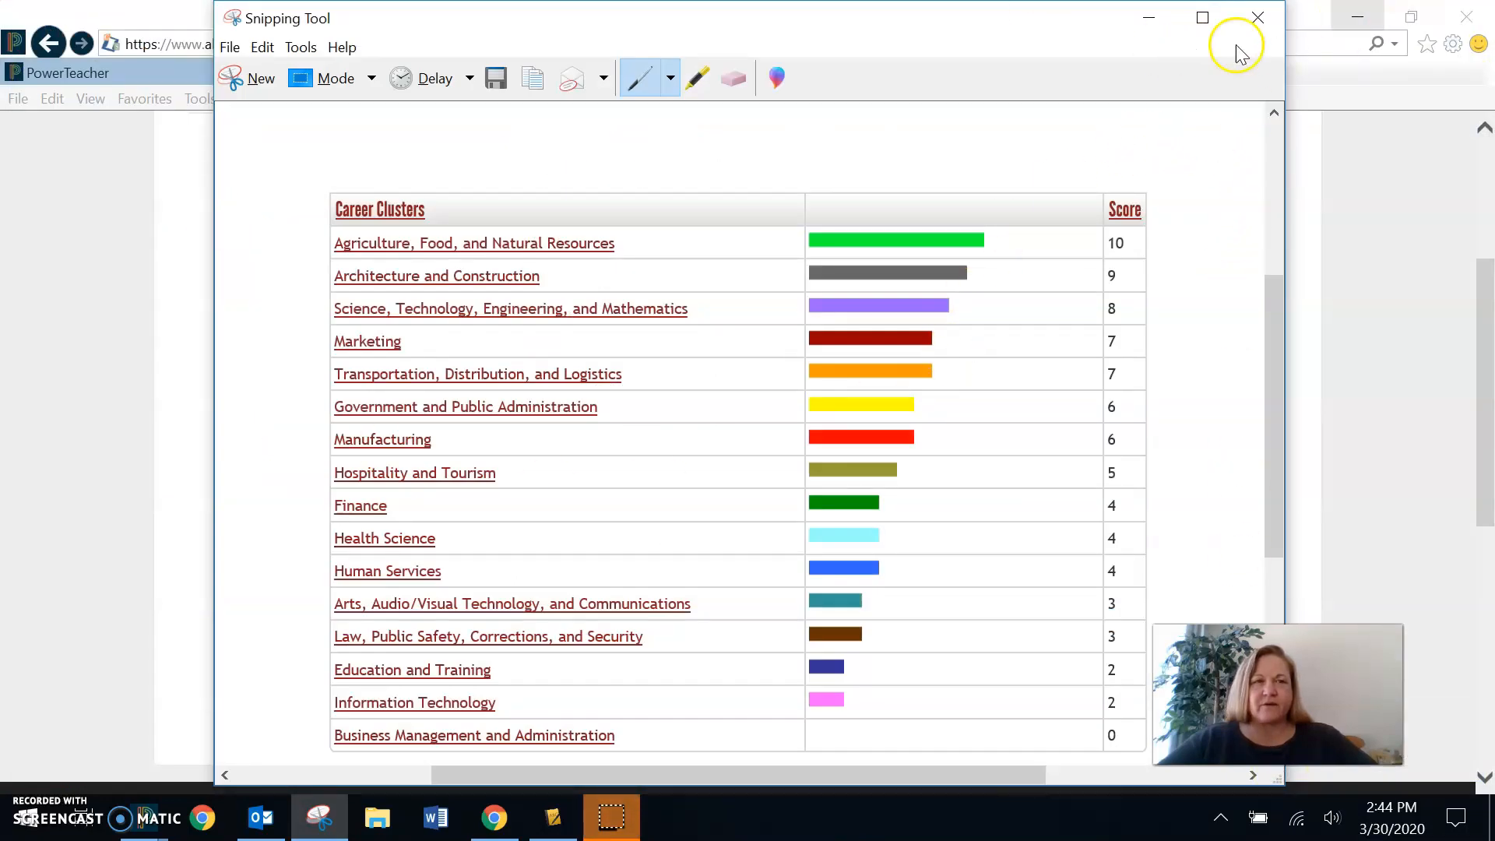
pyautogui.click(1259, 24)
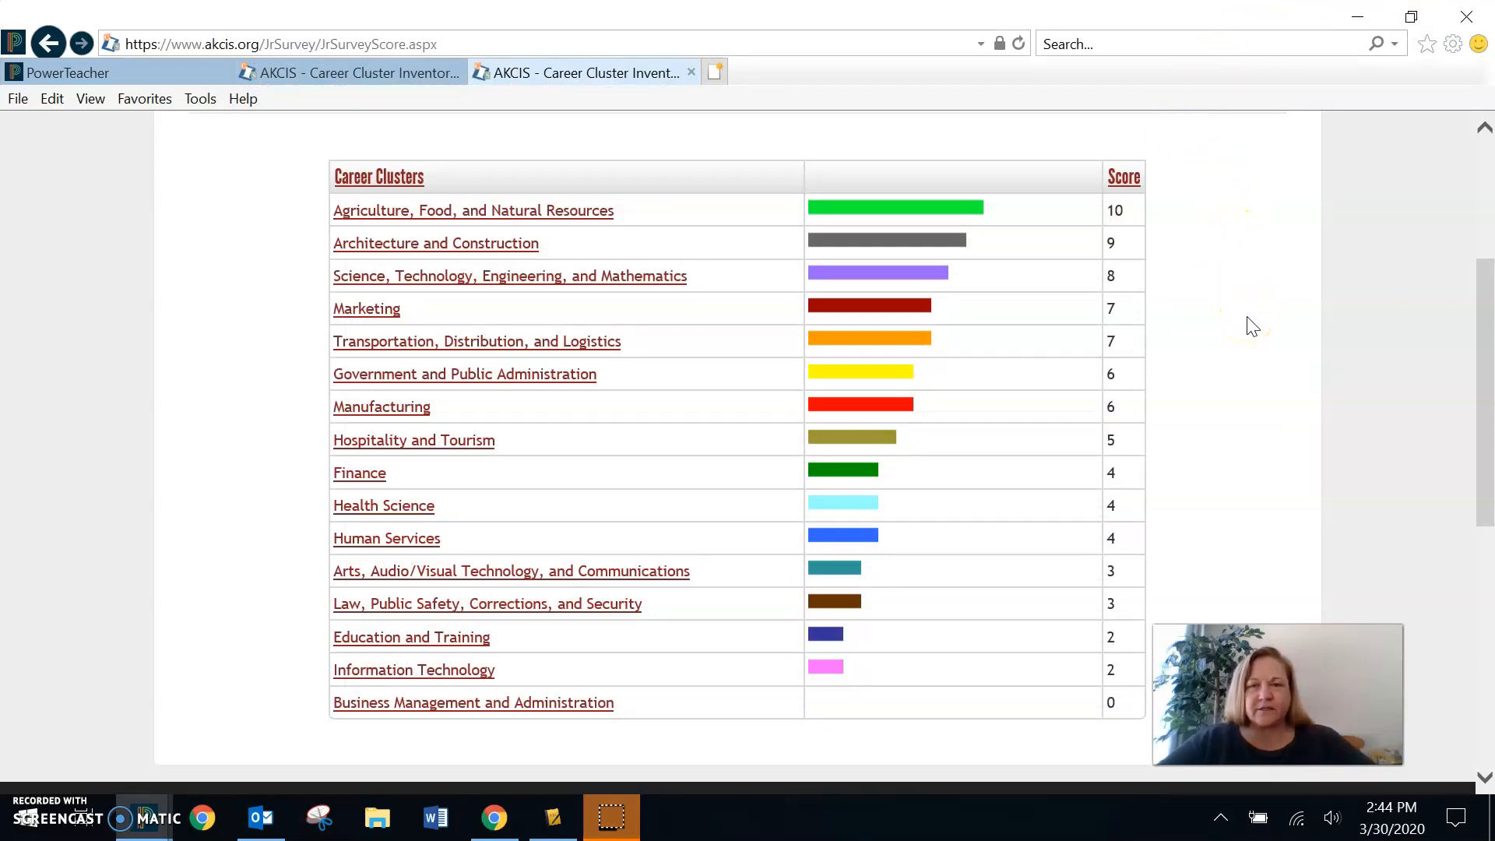
# - Minimize the results browser and the PowerTeacher Gradebook window to clear the desktop
pyautogui.click(1359, 21)
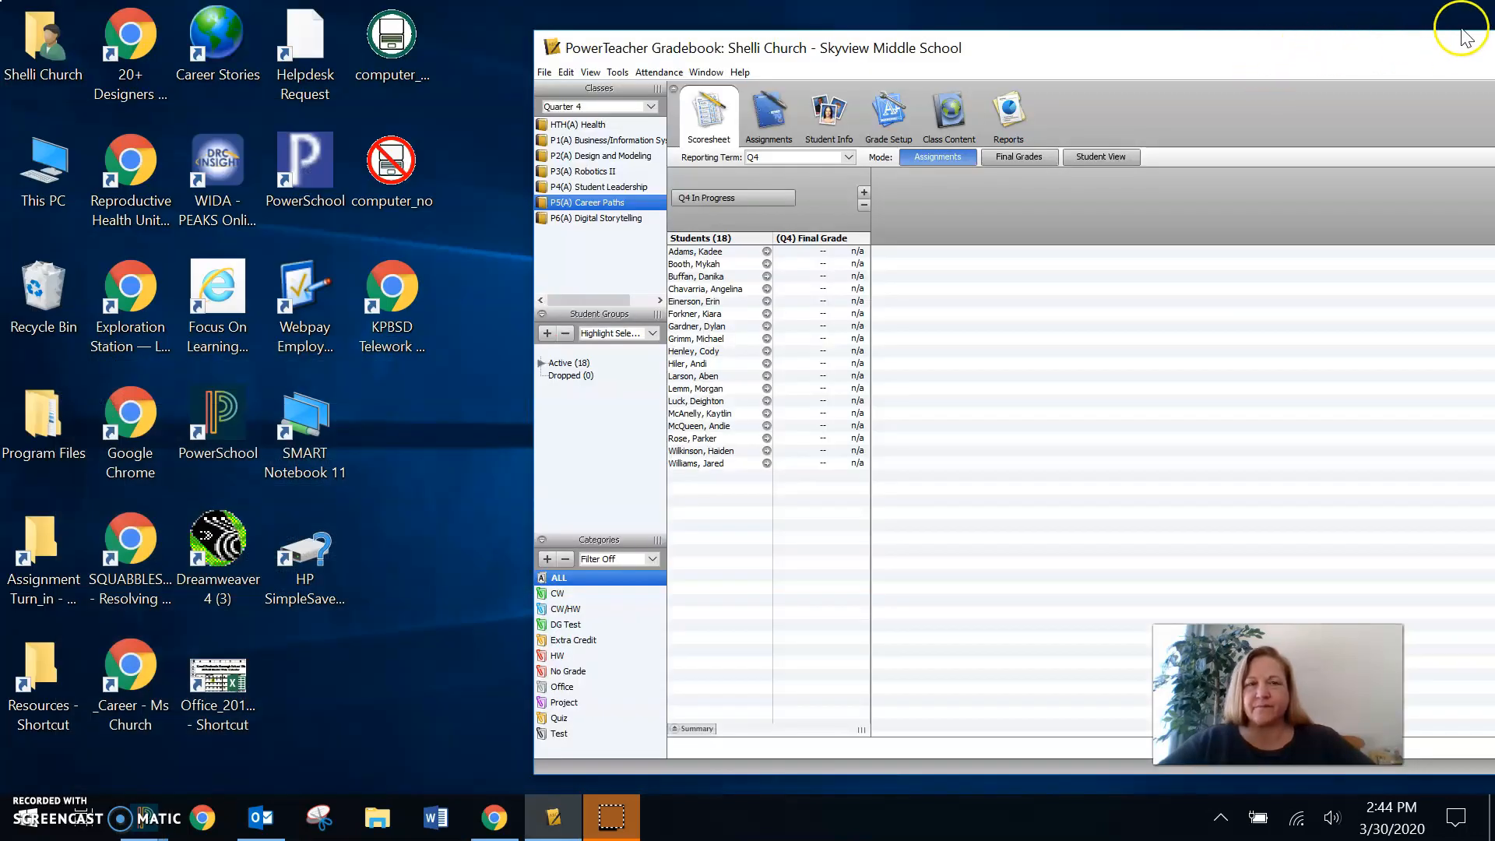
pyautogui.click(1367, 53)
pyautogui.moveTo(1367, 53); pyautogui.dragTo(1093, 74)
pyautogui.moveTo(1356, 80); pyautogui.dragTo(1256, 93)
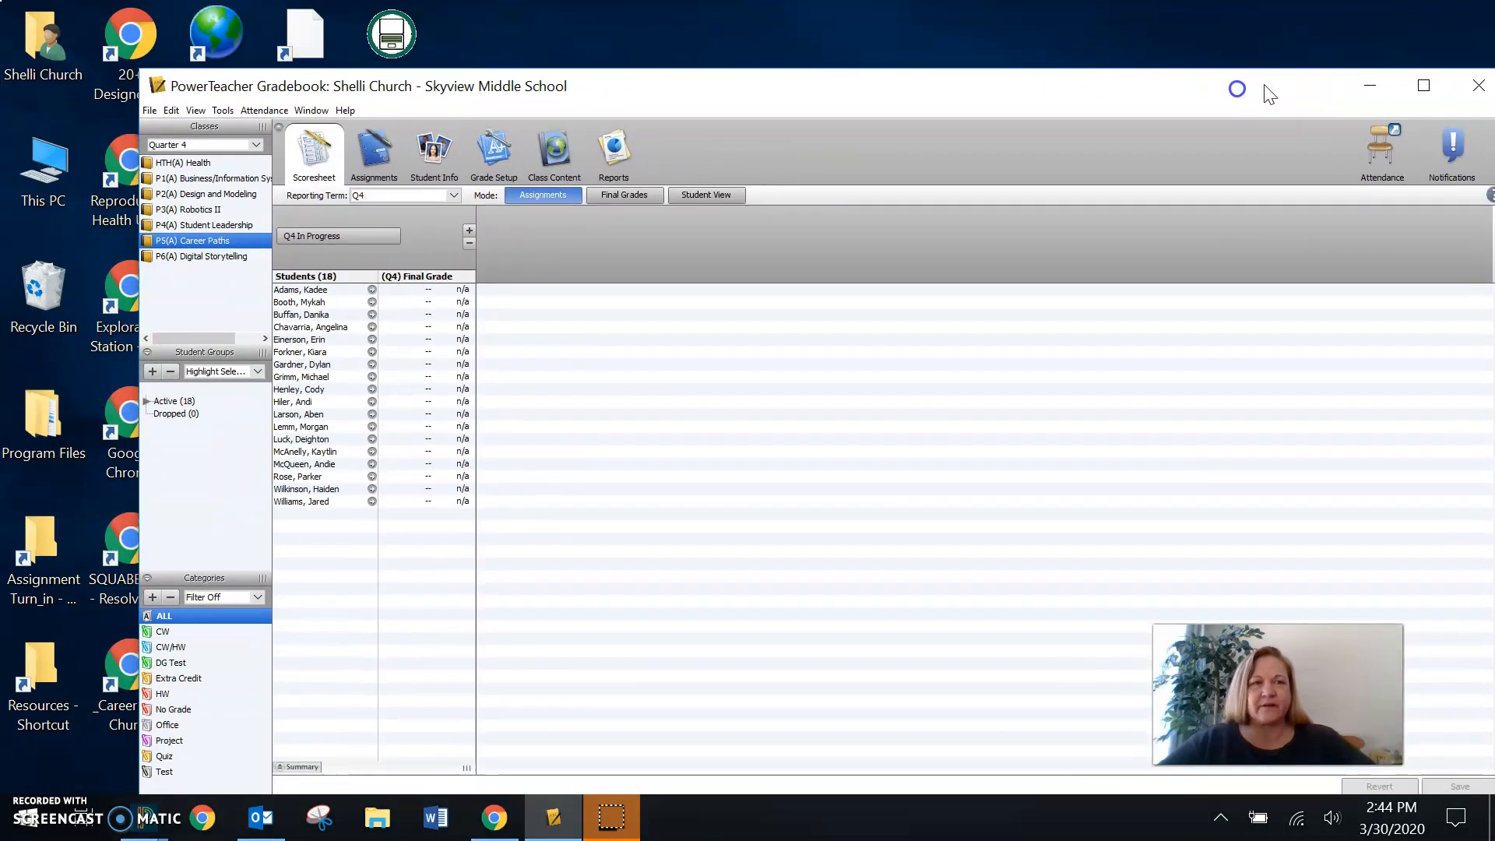
pyautogui.click(1372, 85)
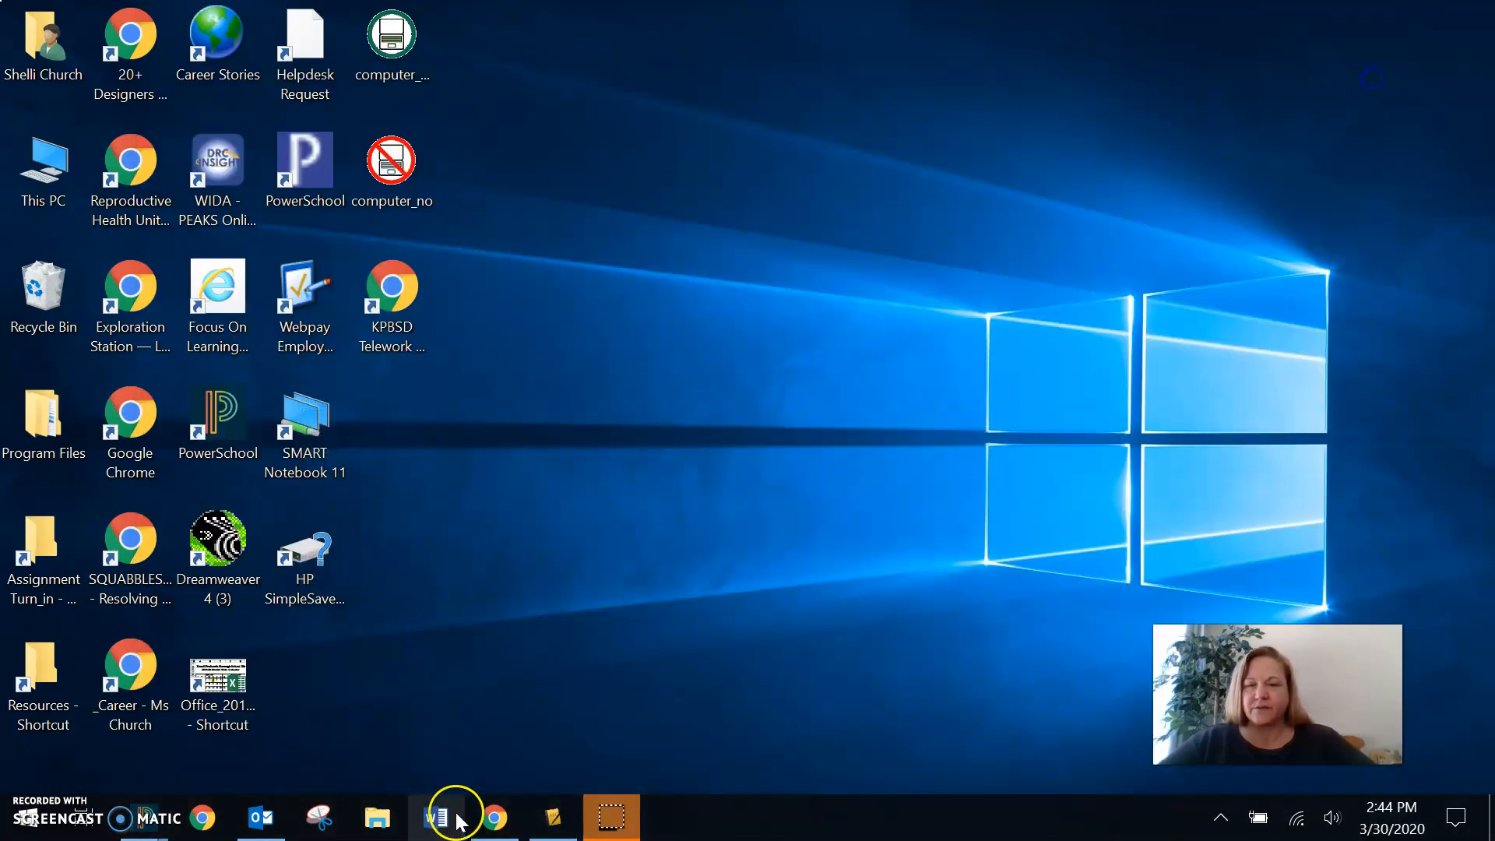
# - Switch to Chrome, bring up the Technology Google Site, and reposition the window so it is fully on screen
pyautogui.click(496, 819)
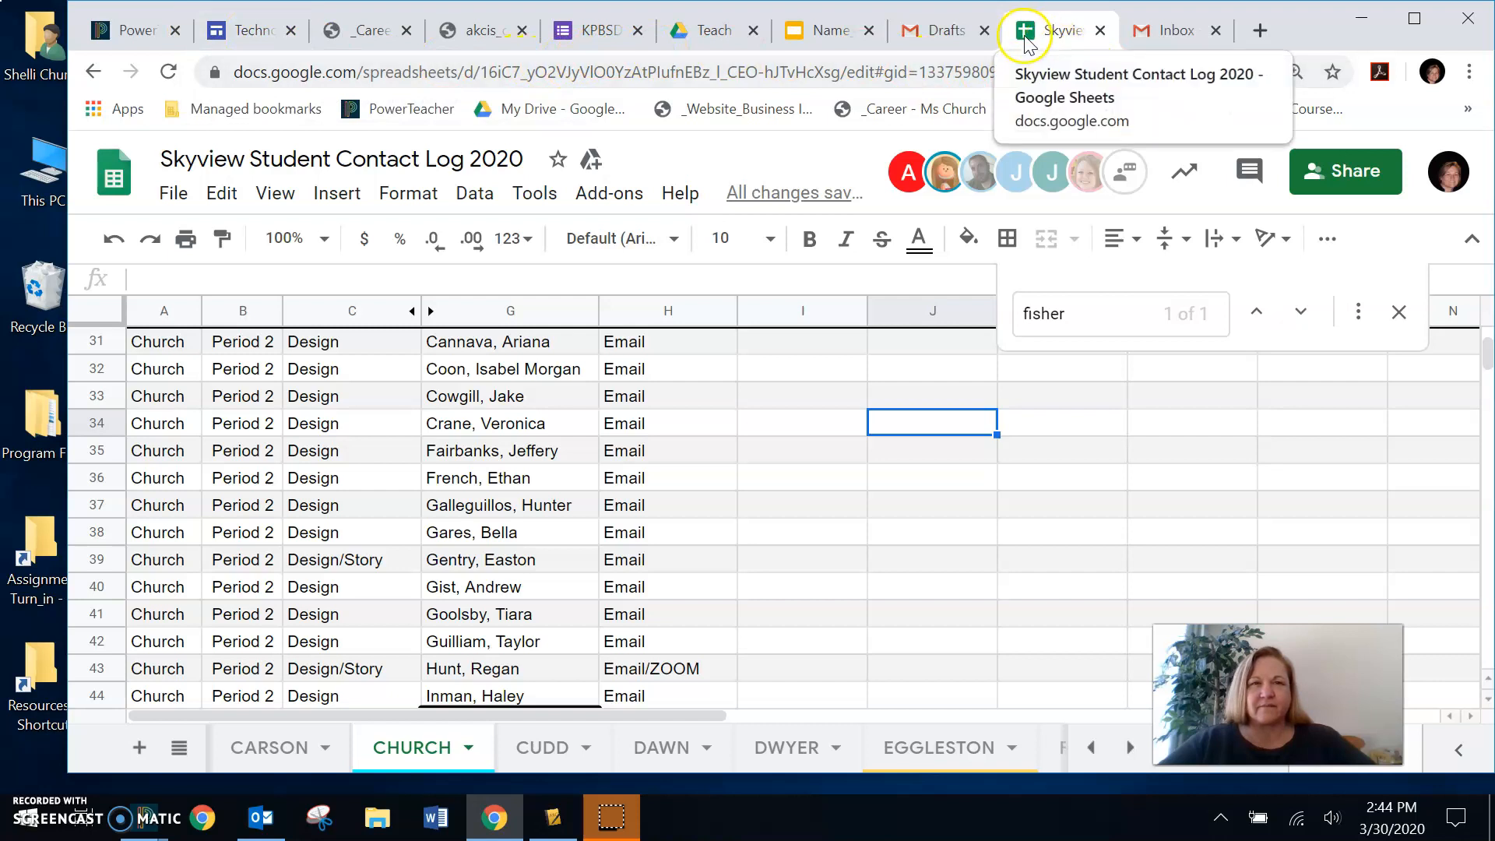
pyautogui.click(604, 35)
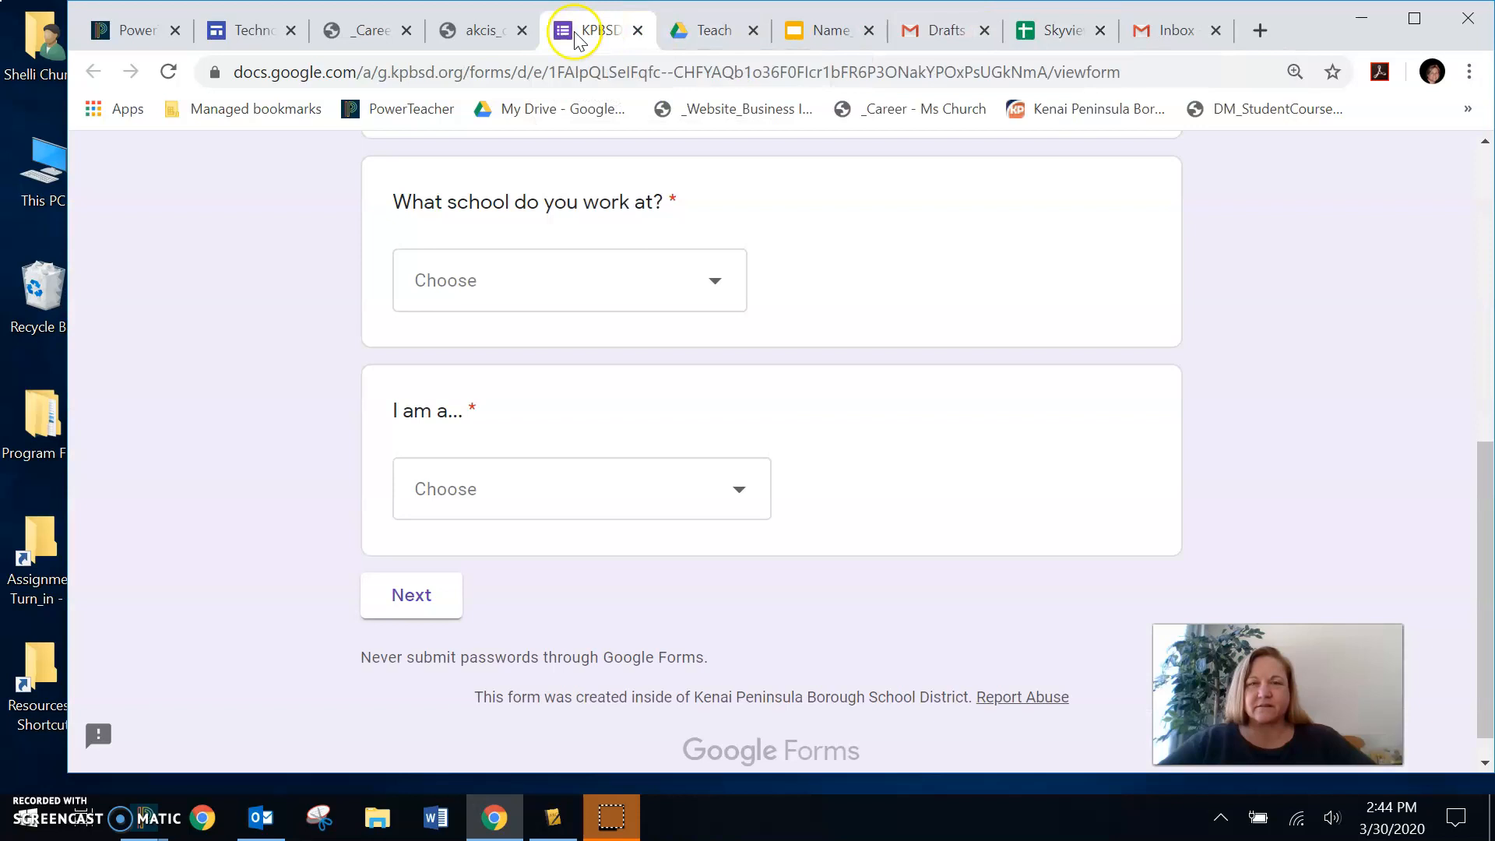
pyautogui.click(228, 31)
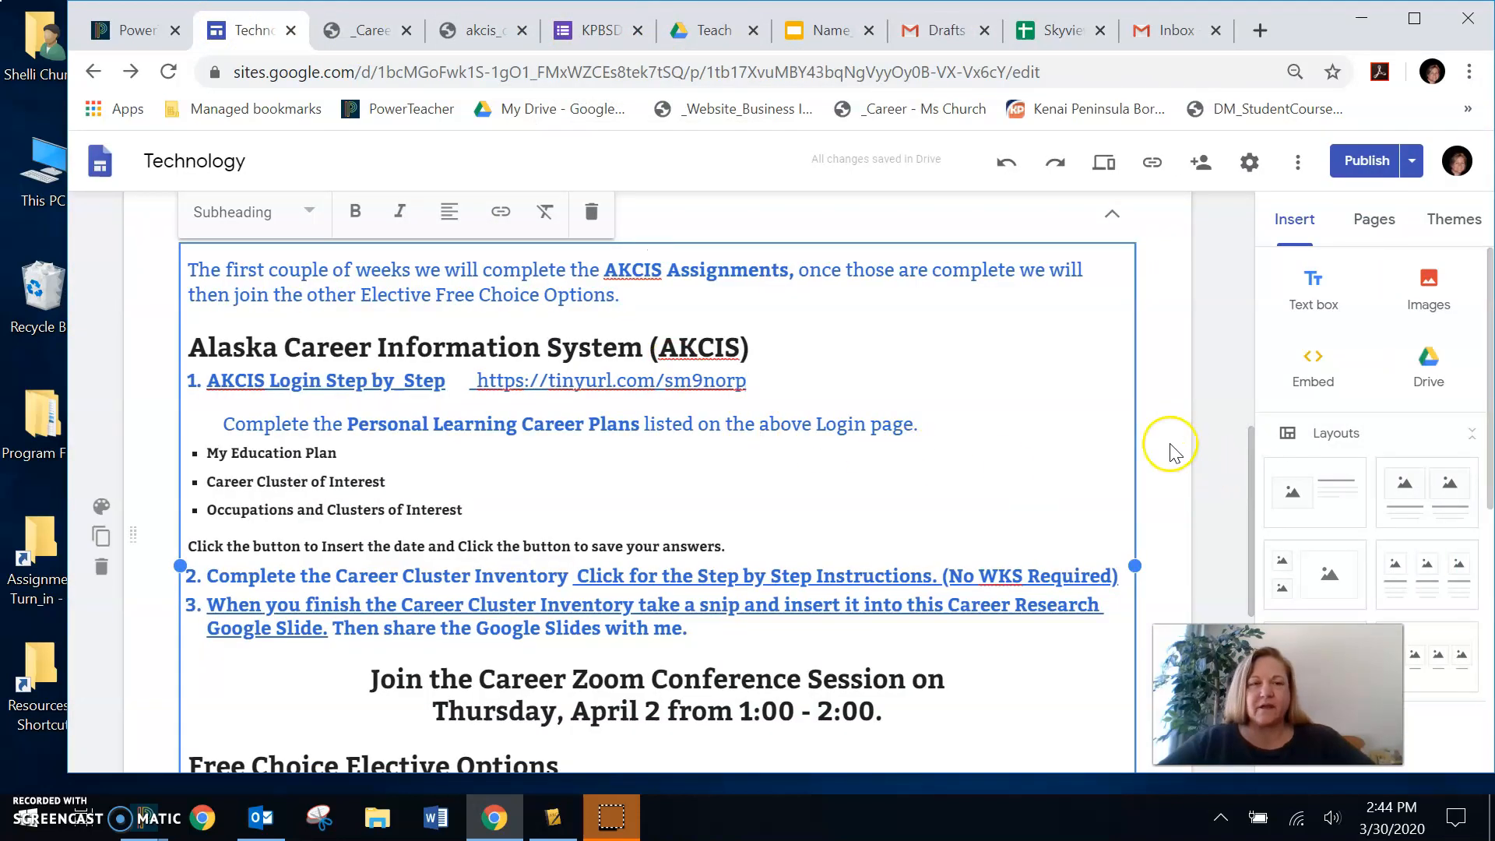
pyautogui.scroll(-10, 1171, 437)
pyautogui.scroll(10, 1149, 451)
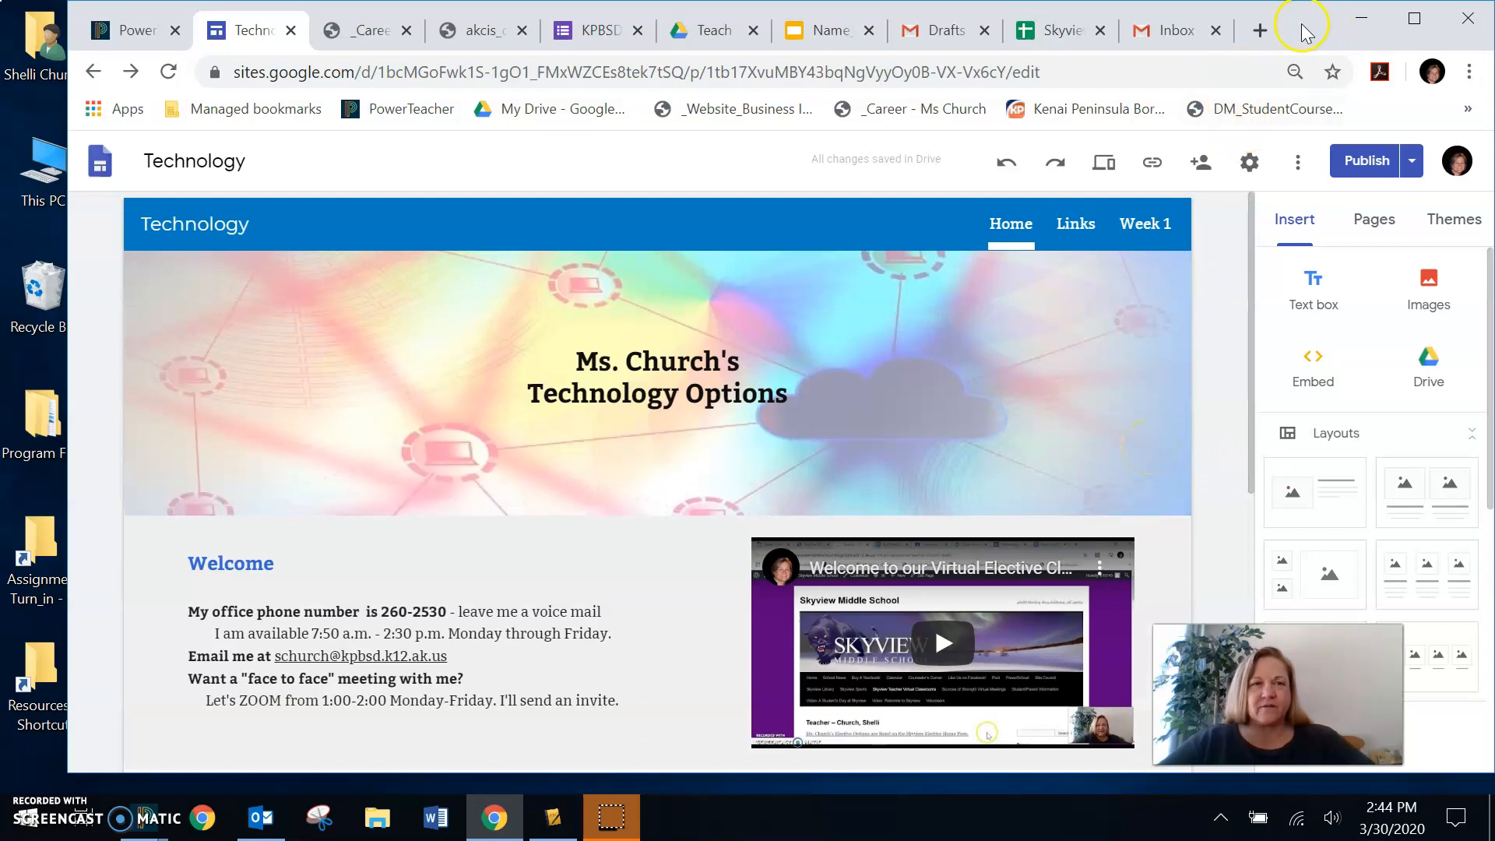
pyautogui.moveTo(1302, 31); pyautogui.dragTo(1223, 32)
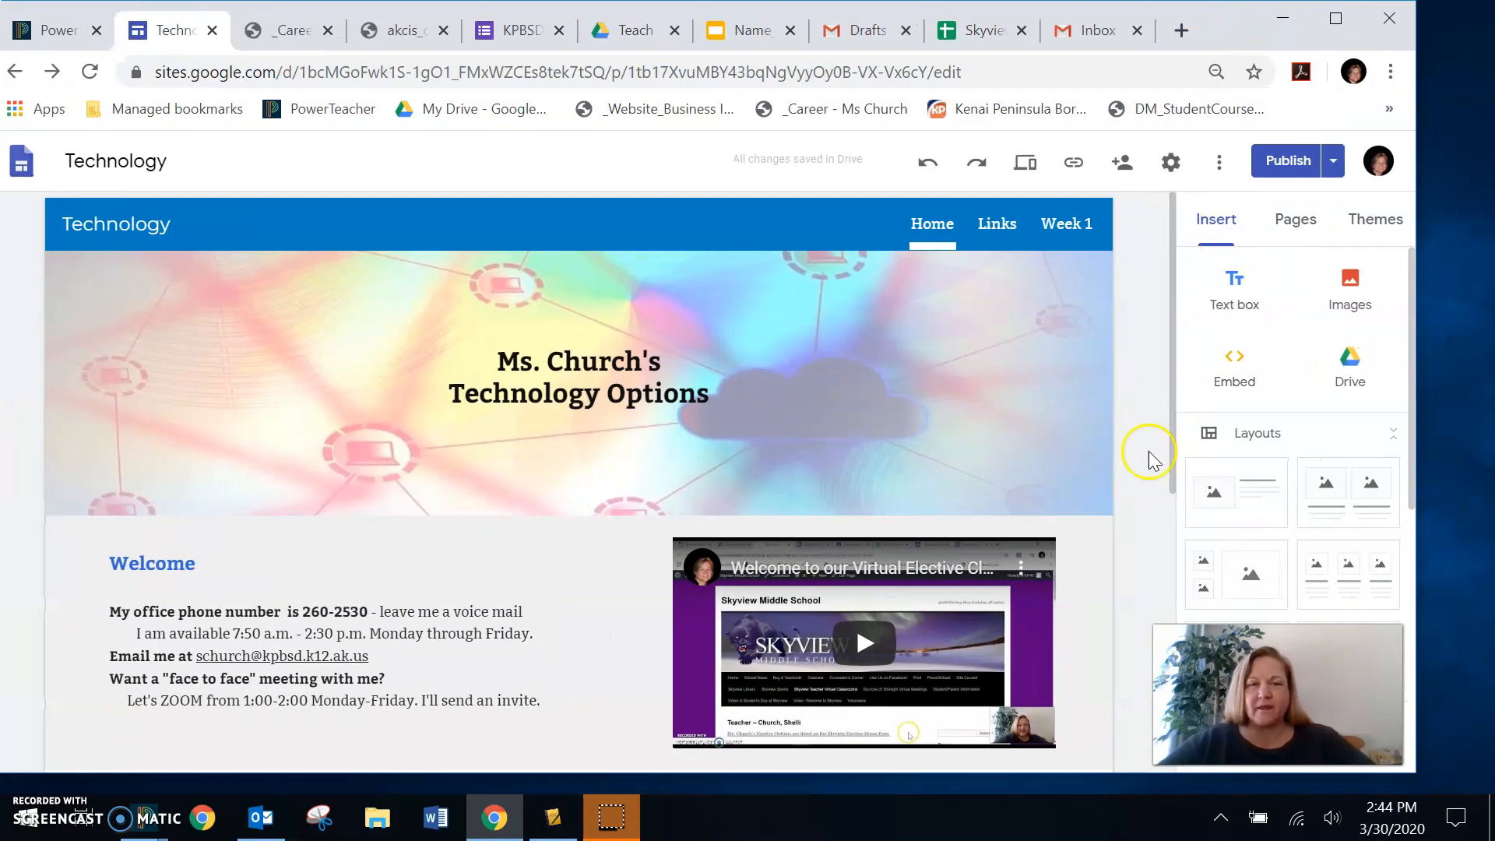
# - Expand the Week 1 - Career Paths section and open the linked Career Research Google Slide from assignment 3
pyautogui.scroll(-5, 1133, 476)
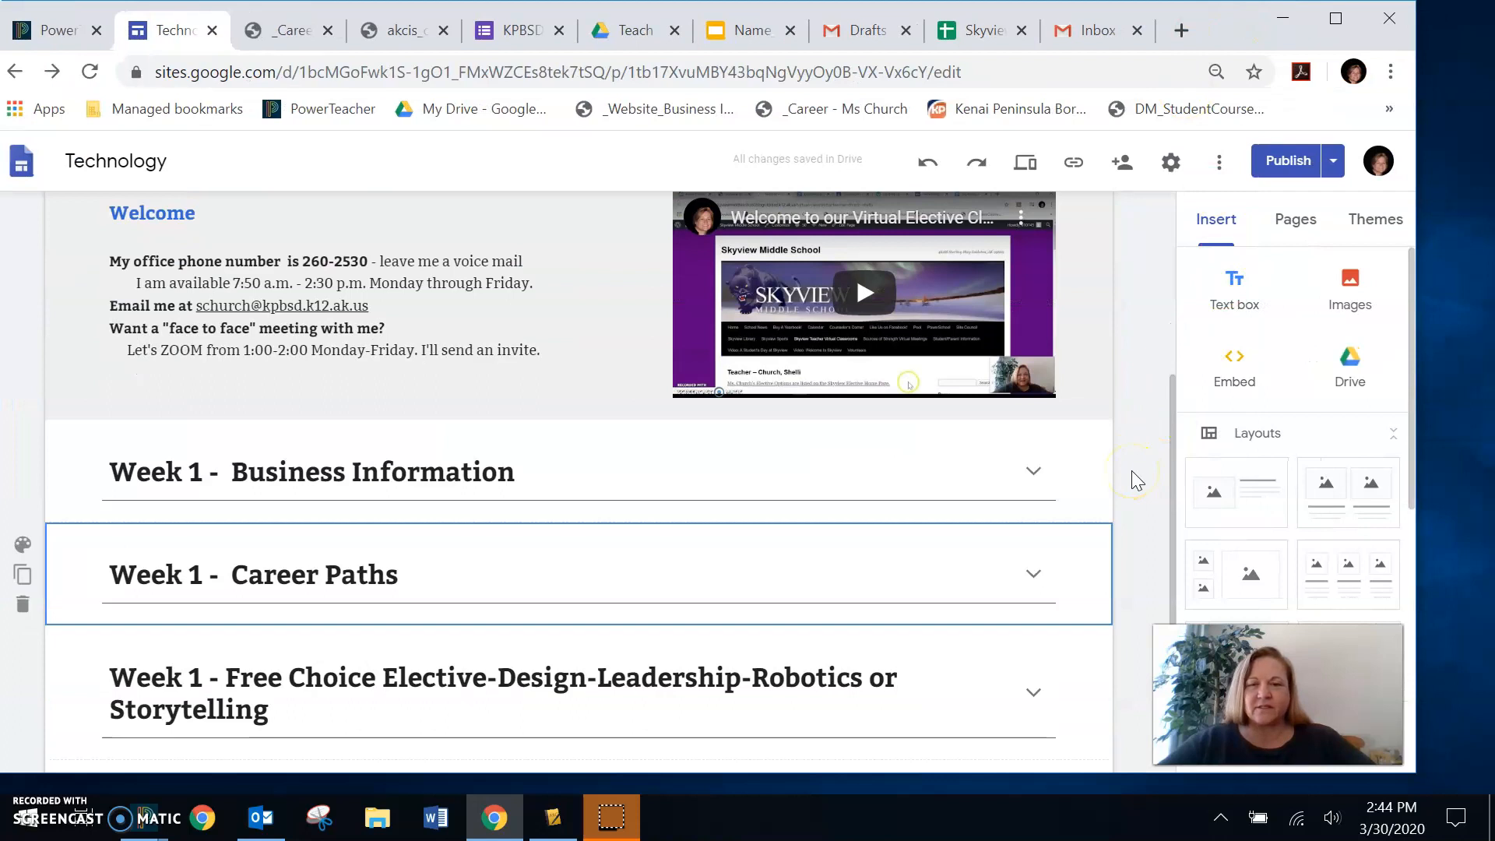
pyautogui.click(1034, 576)
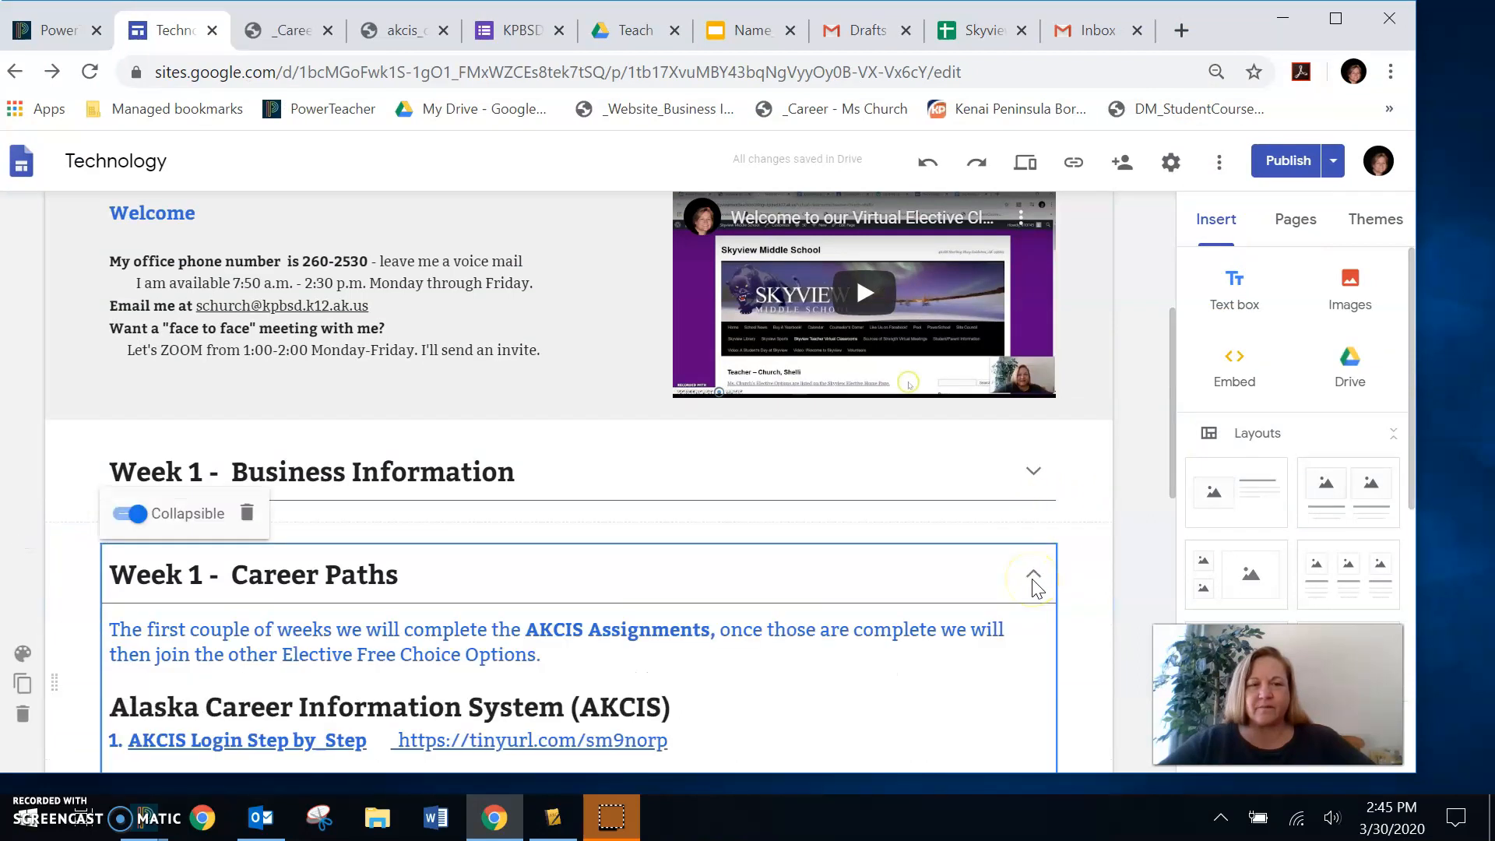
pyautogui.scroll(-2, 1012, 607)
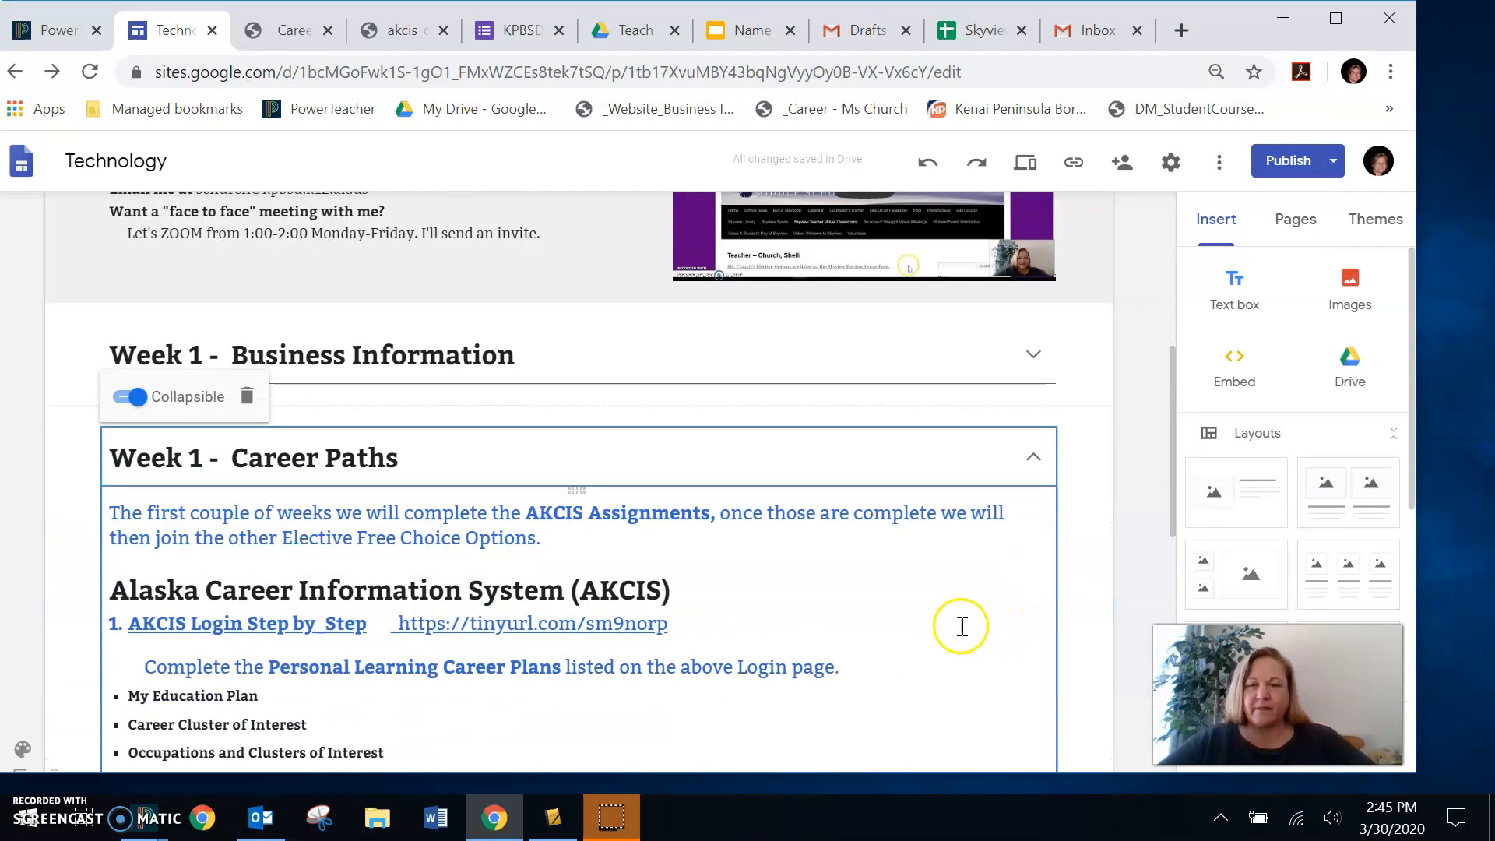
pyautogui.scroll(-5, 890, 632)
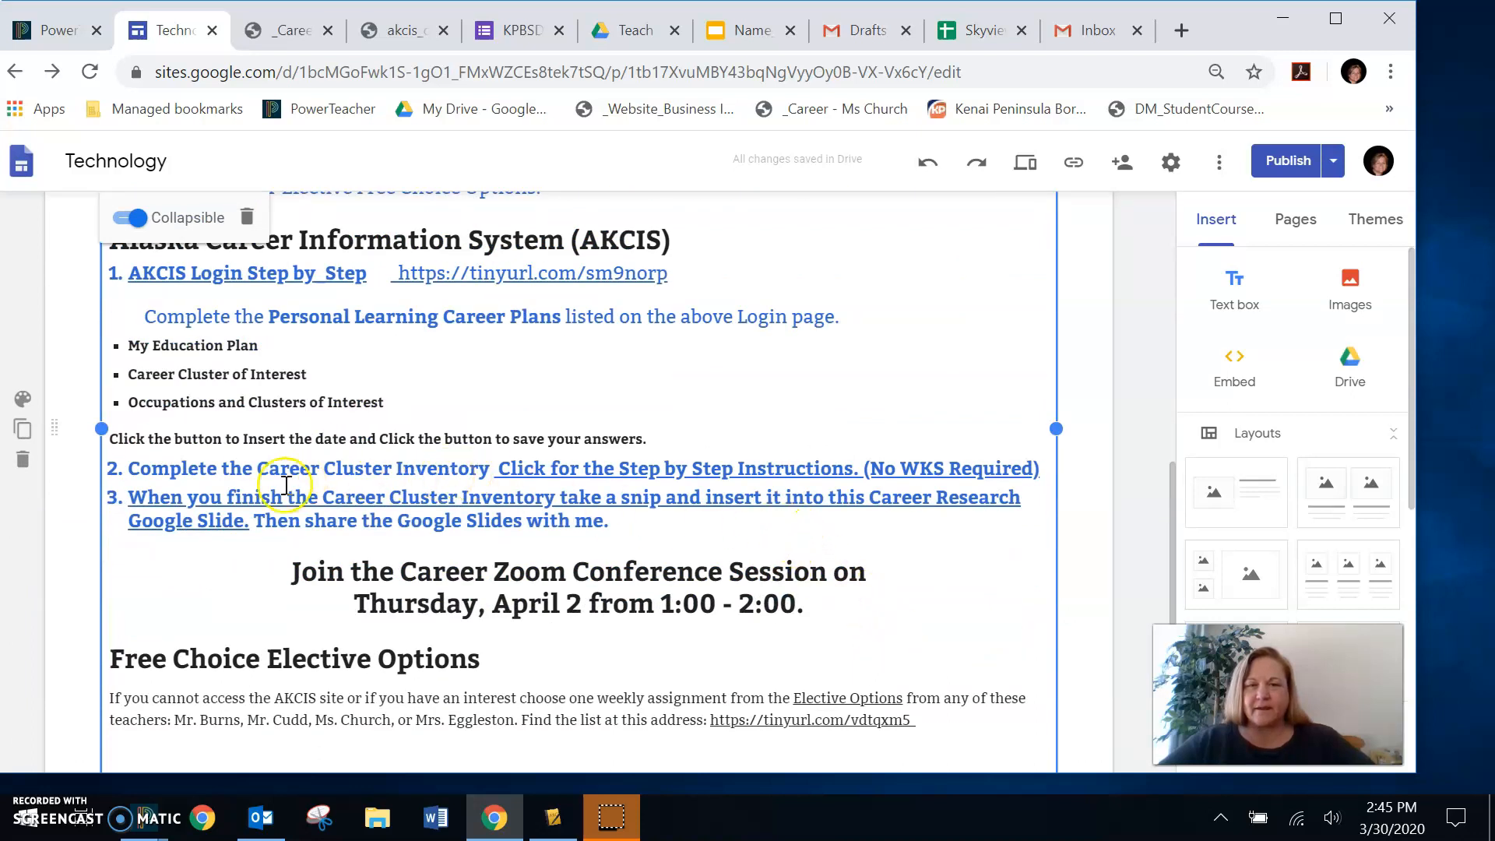
pyautogui.click(198, 505)
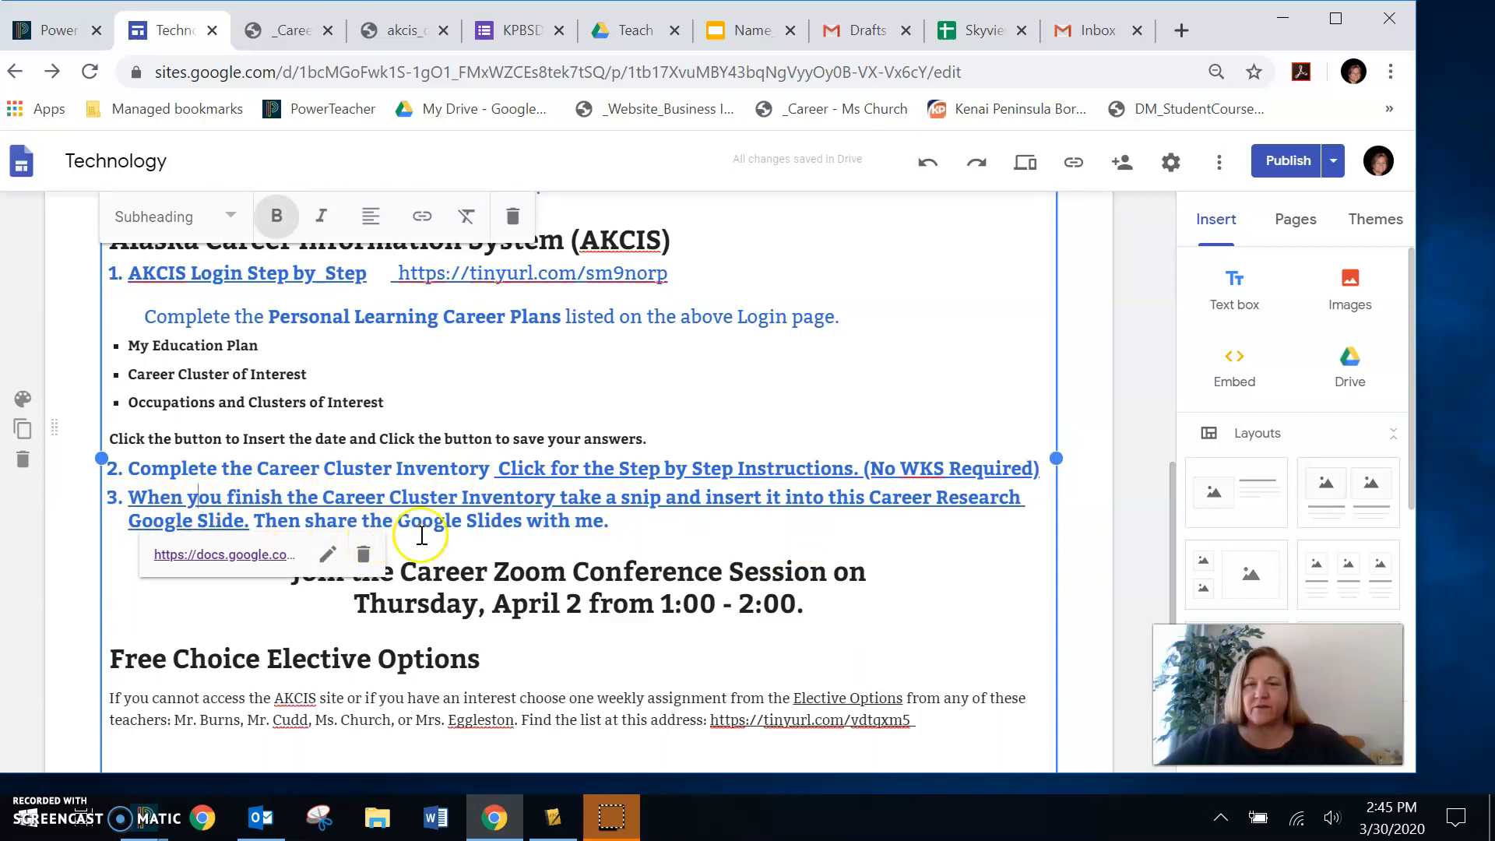
pyautogui.click(207, 559)
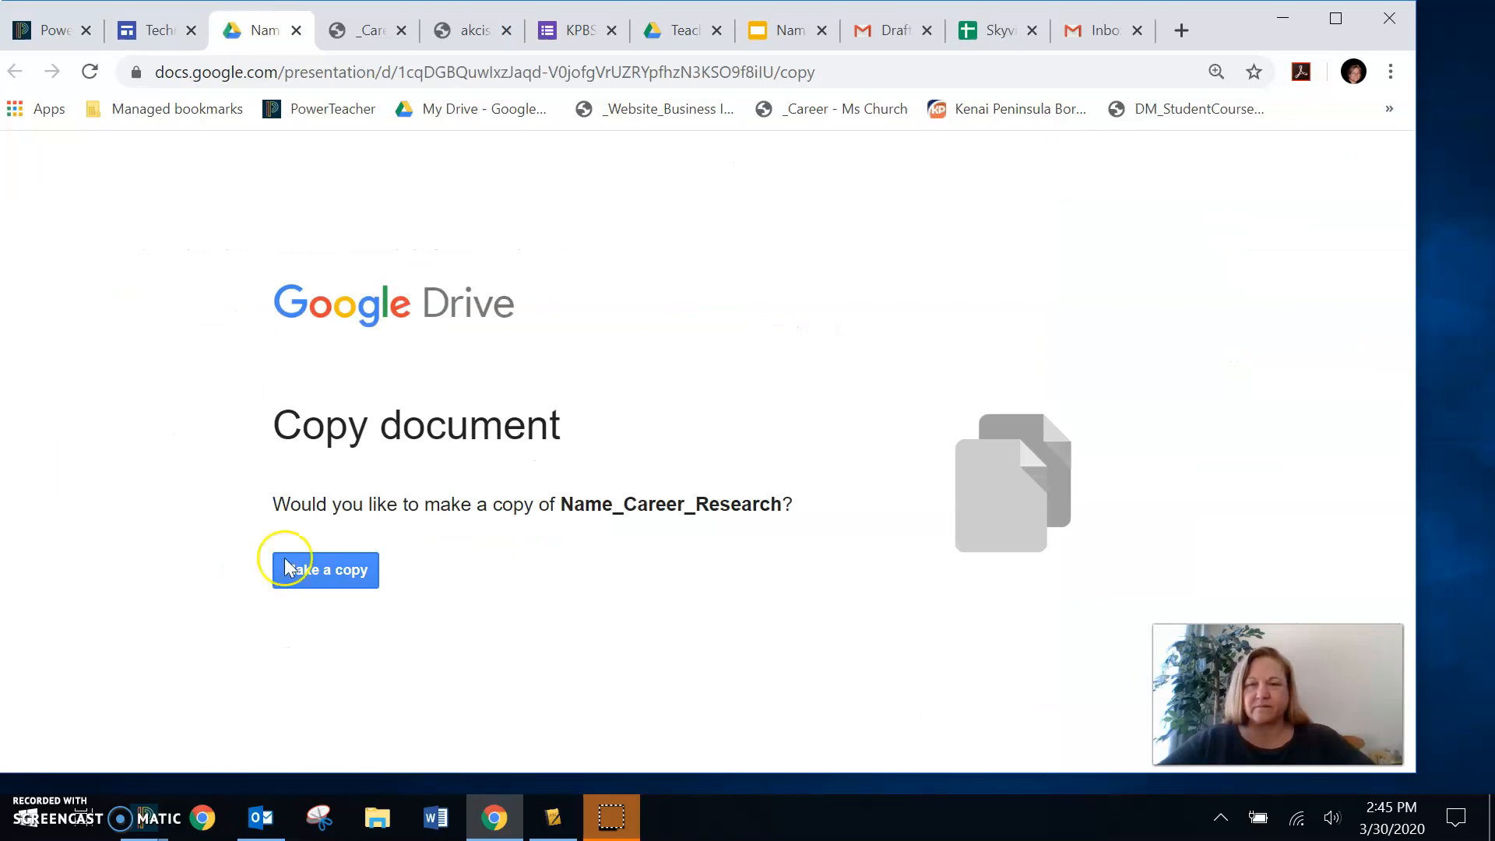
# - Make a copy of the Name_Career_Research presentation and go to its Career Cluster Snip slide
pyautogui.click(333, 576)
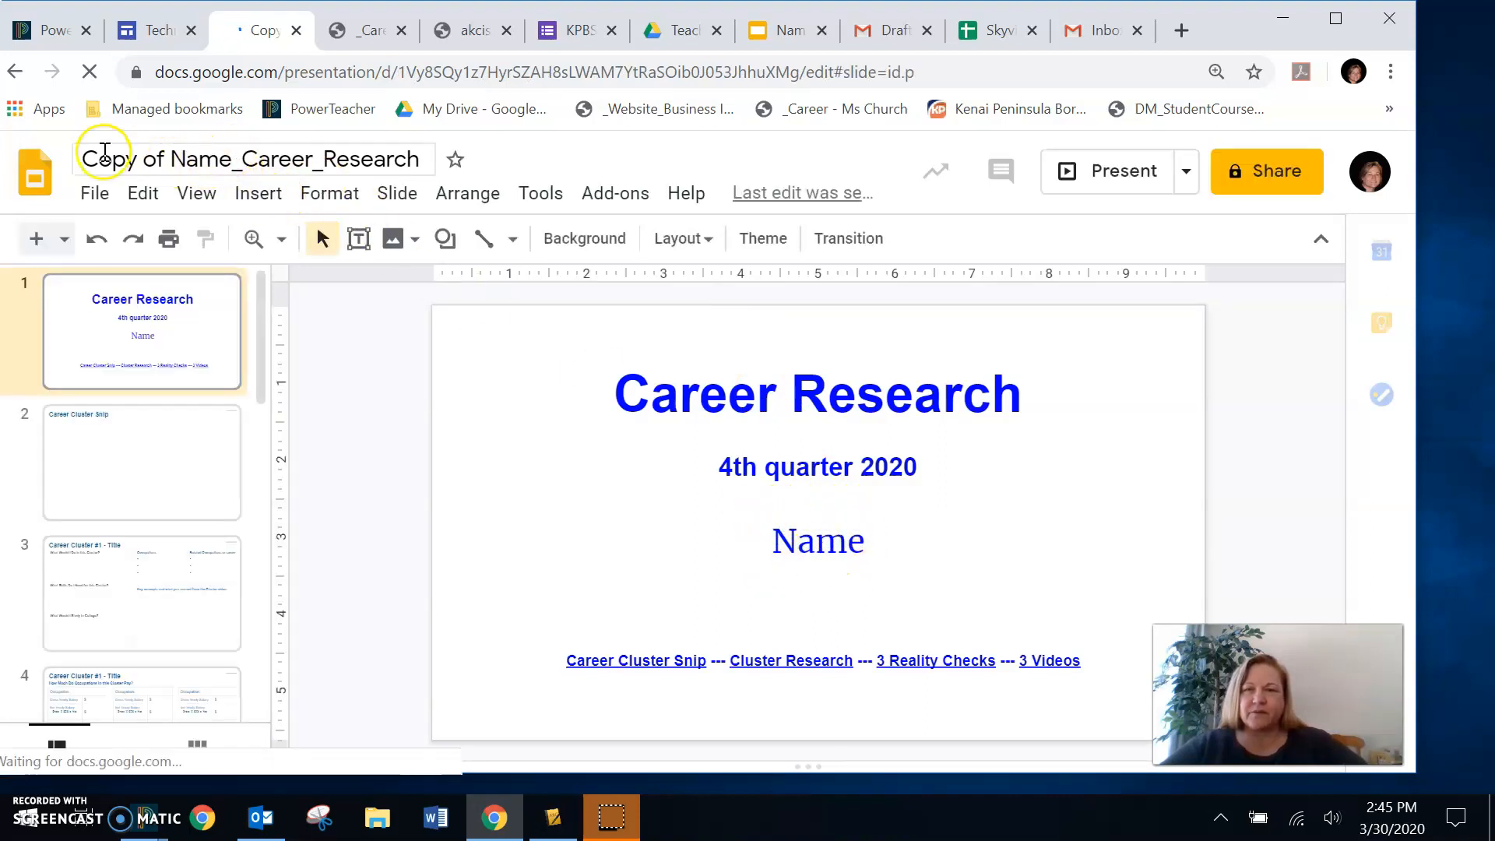
pyautogui.moveTo(83, 157); pyautogui.dragTo(217, 162)
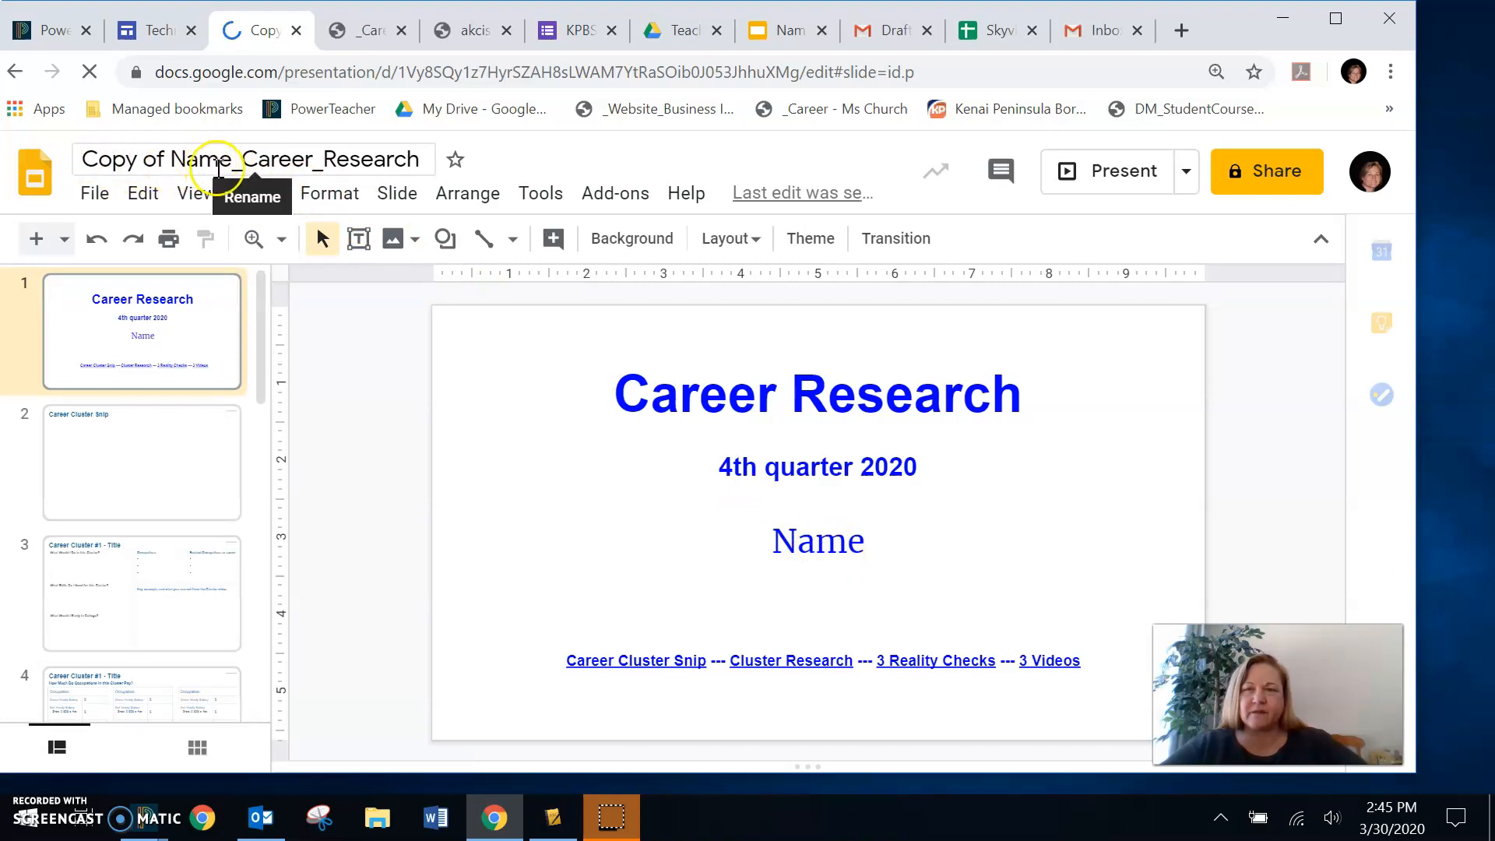
pyautogui.click(164, 486)
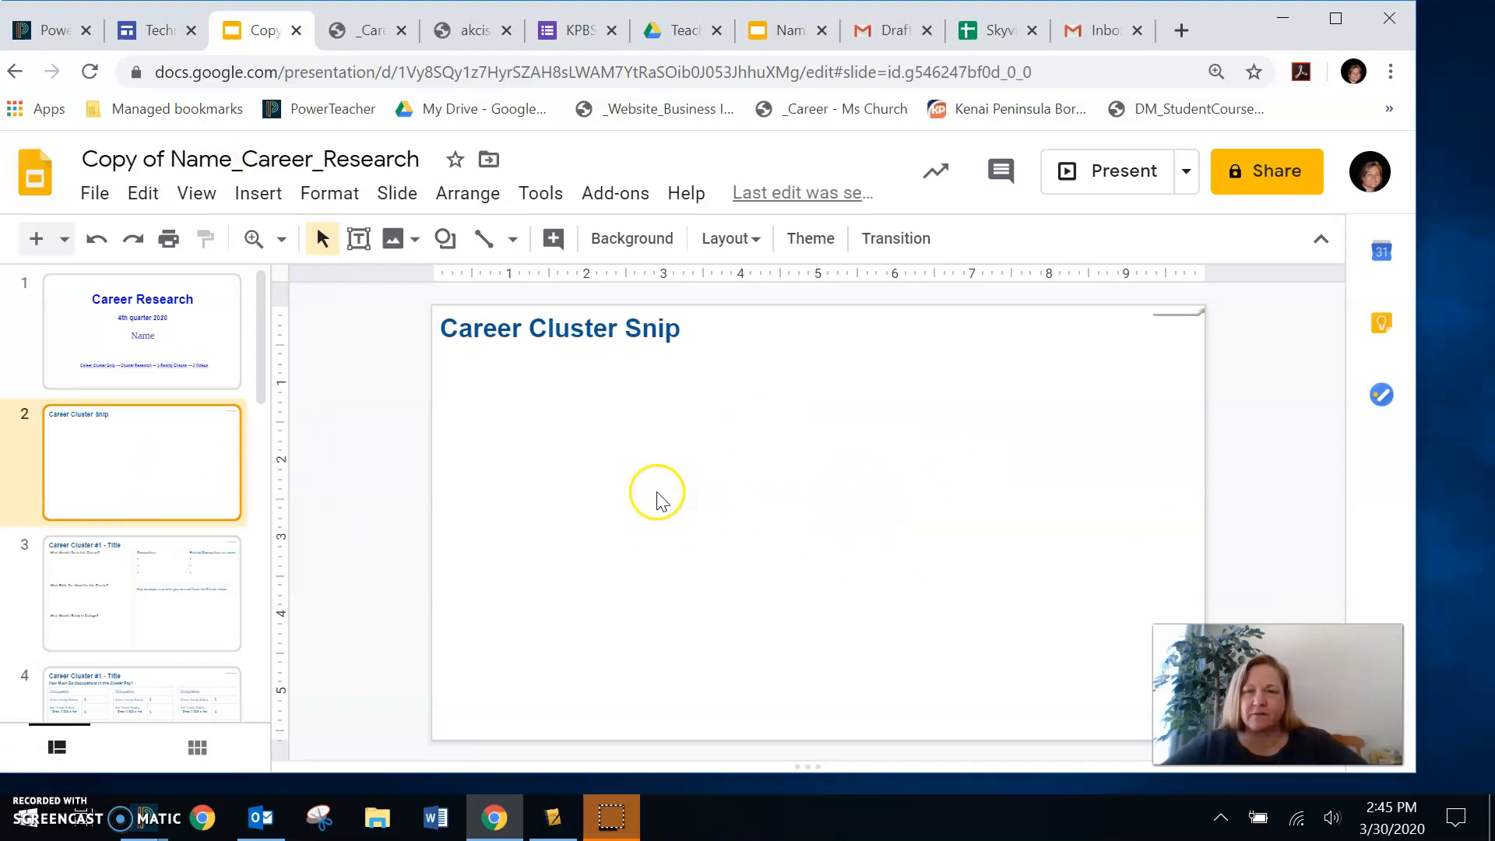
# - Insert the cc GIF from the computer's Pictures folder onto the Career Cluster Snip slide
pyautogui.click(253, 199)
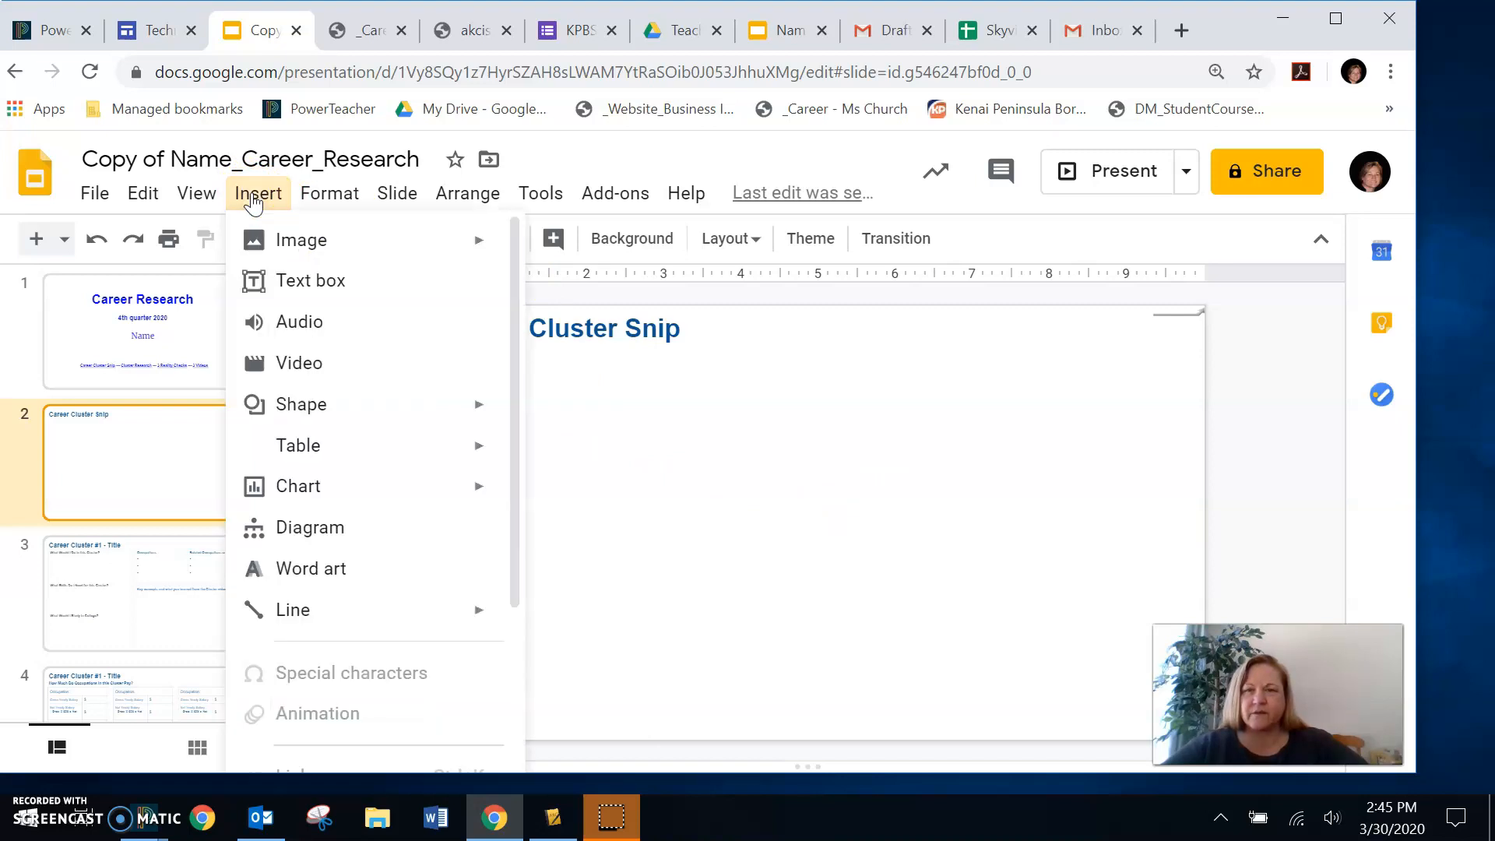
pyautogui.click(265, 244)
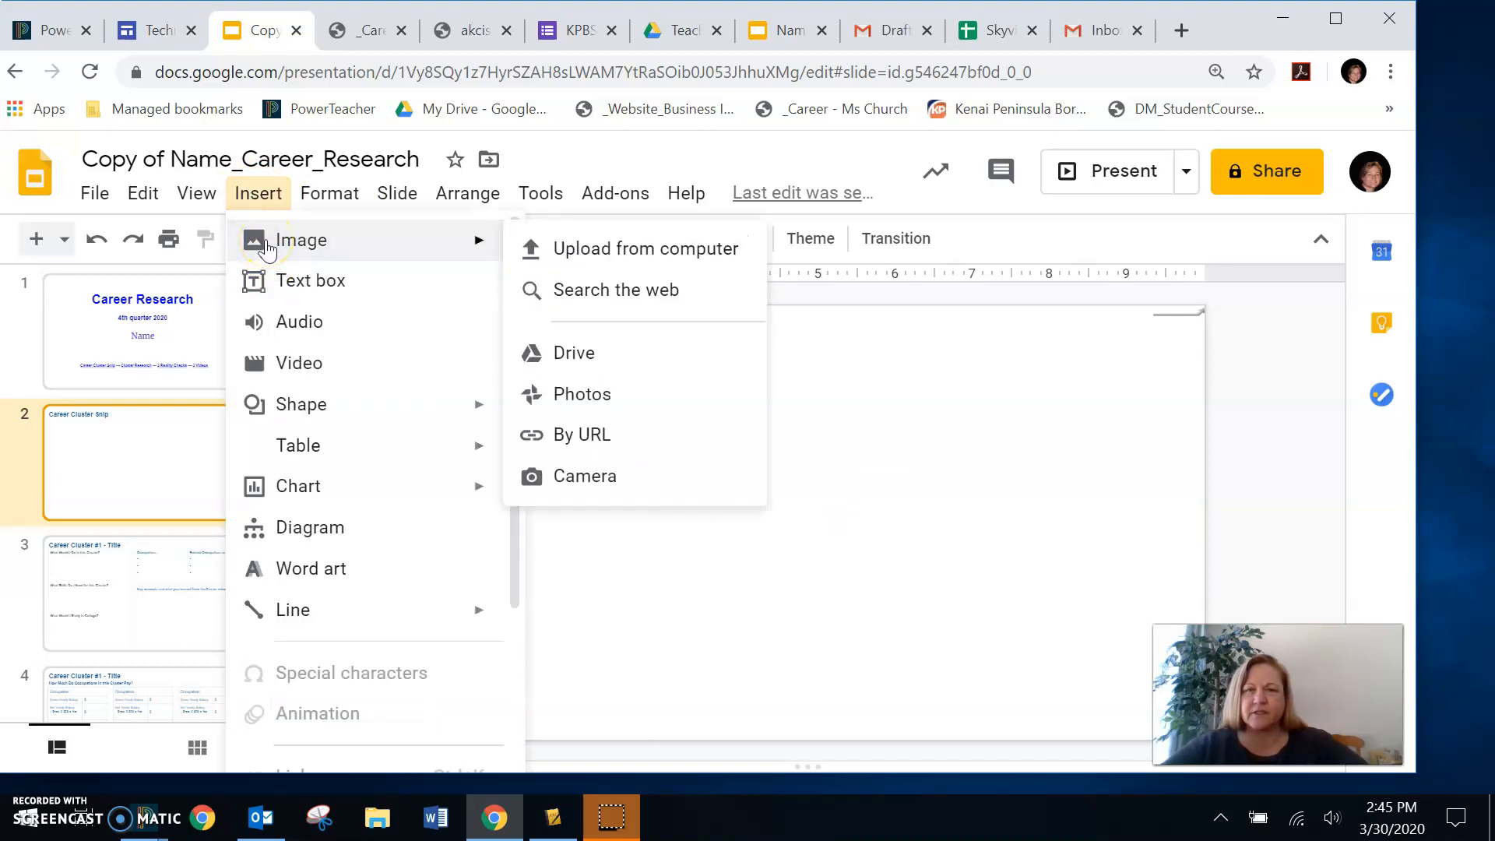
pyautogui.click(696, 254)
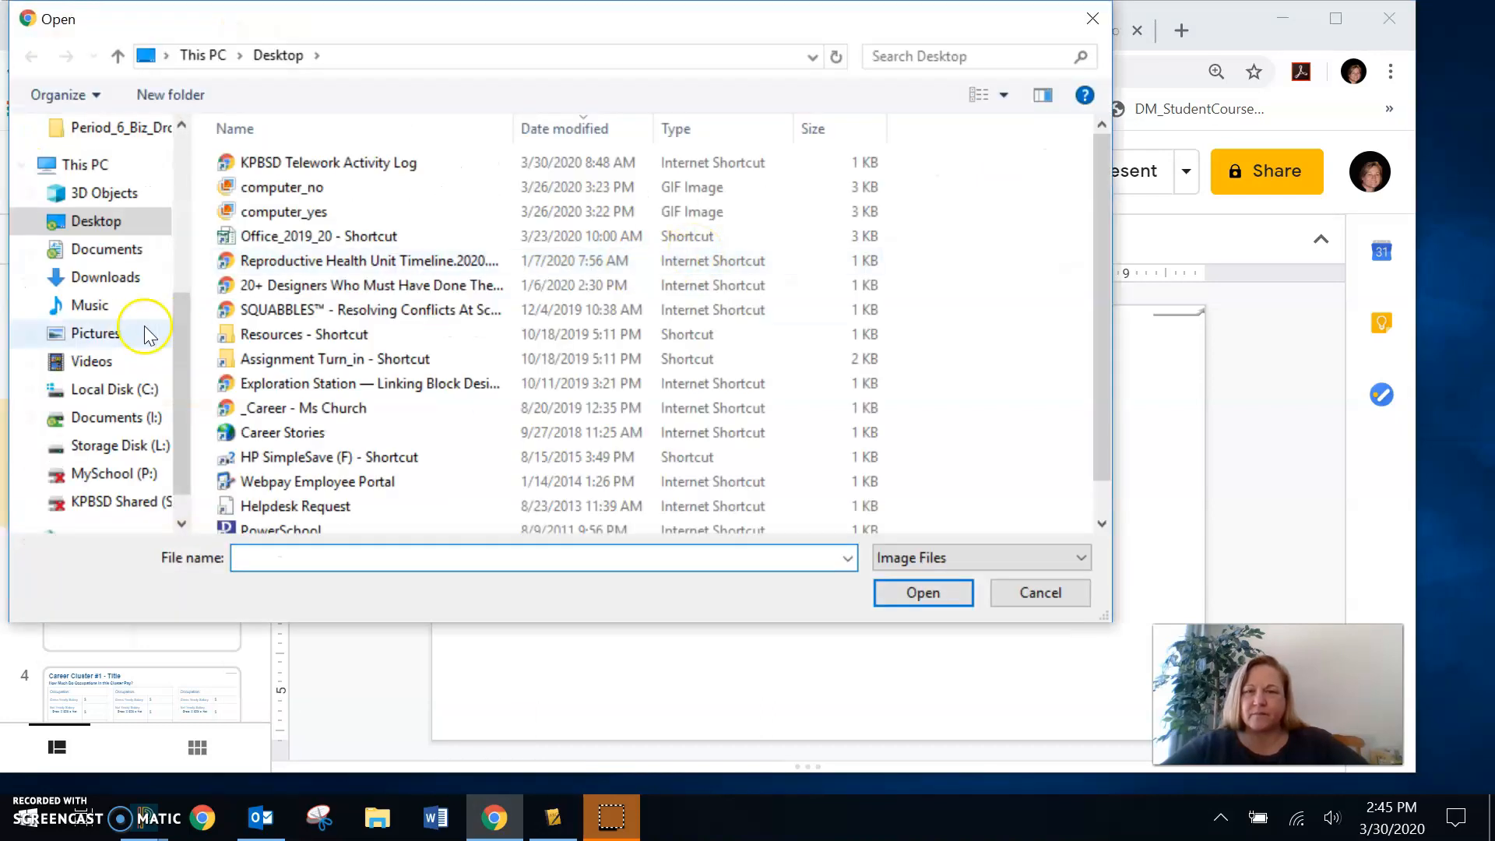
pyautogui.click(107, 336)
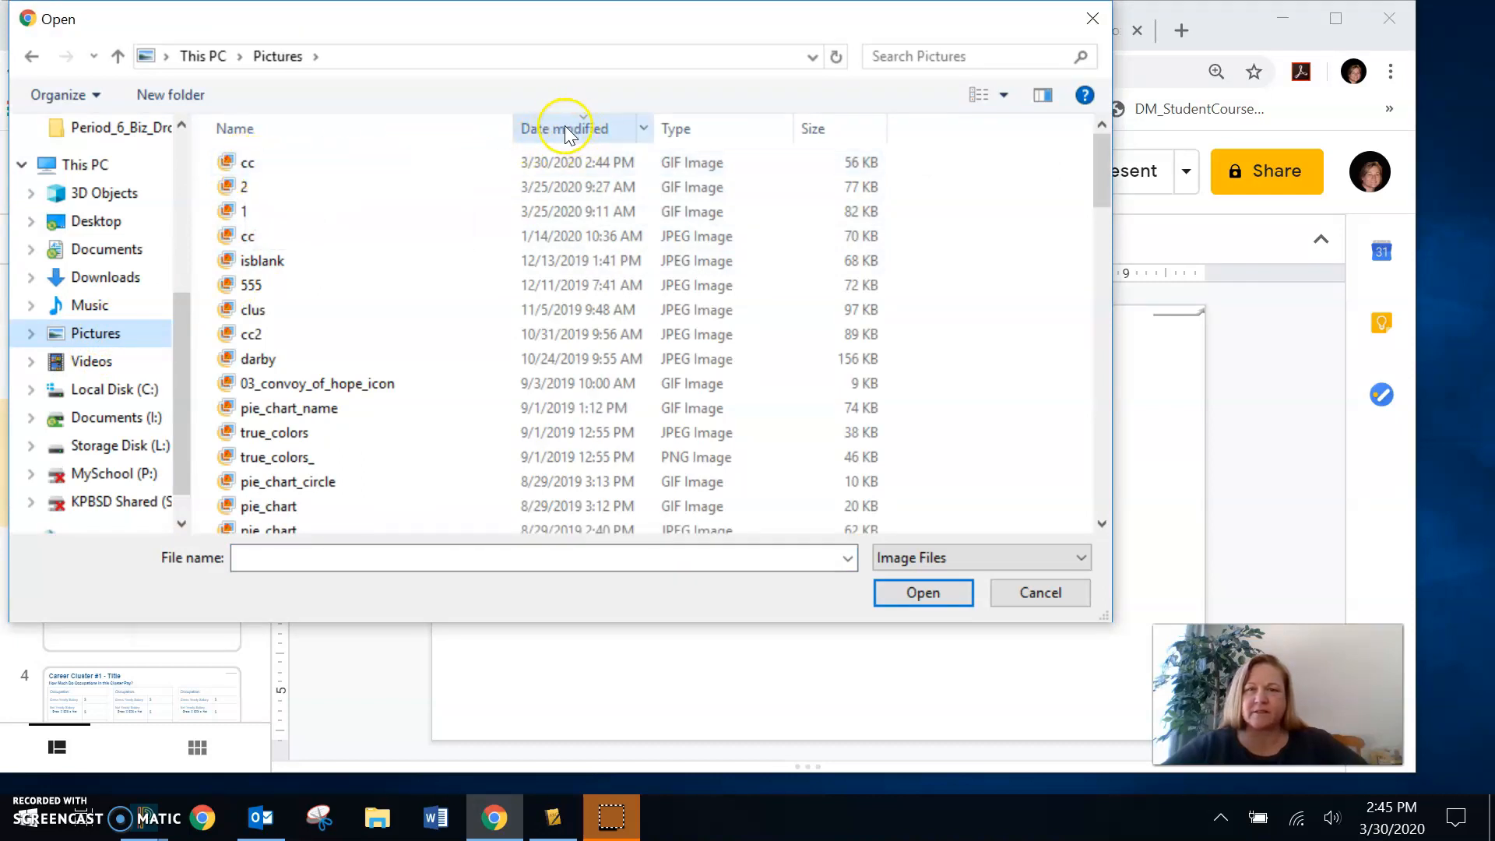
pyautogui.click(246, 165)
pyautogui.click(930, 609)
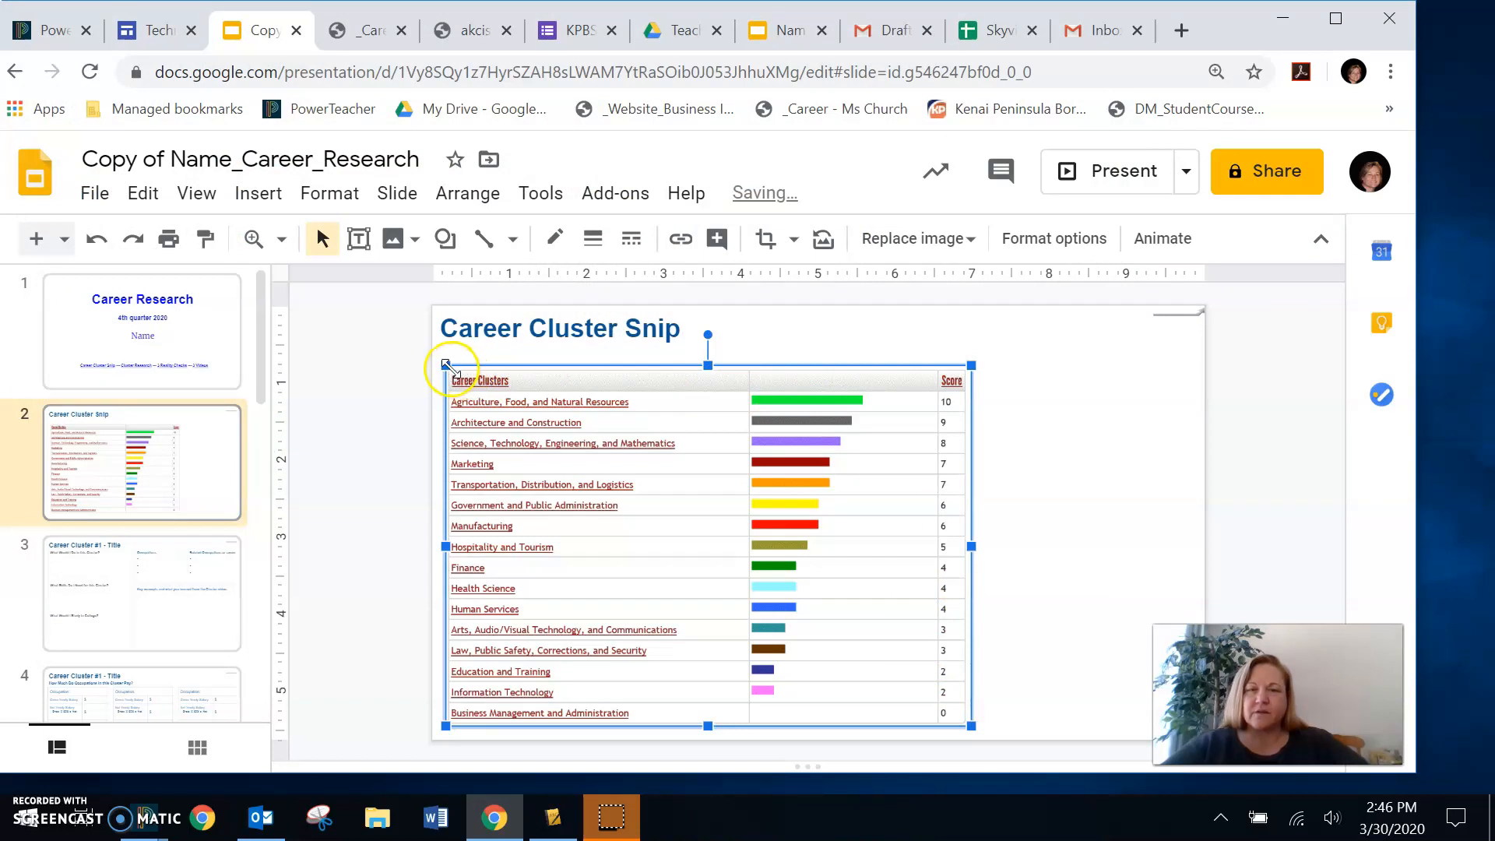
# - Move the career clusters image over the slide title and enlarge it to nearly the full slide height
pyautogui.moveTo(445, 365); pyautogui.dragTo(450, 332)
pyautogui.moveTo(524, 433); pyautogui.dragTo(576, 417)
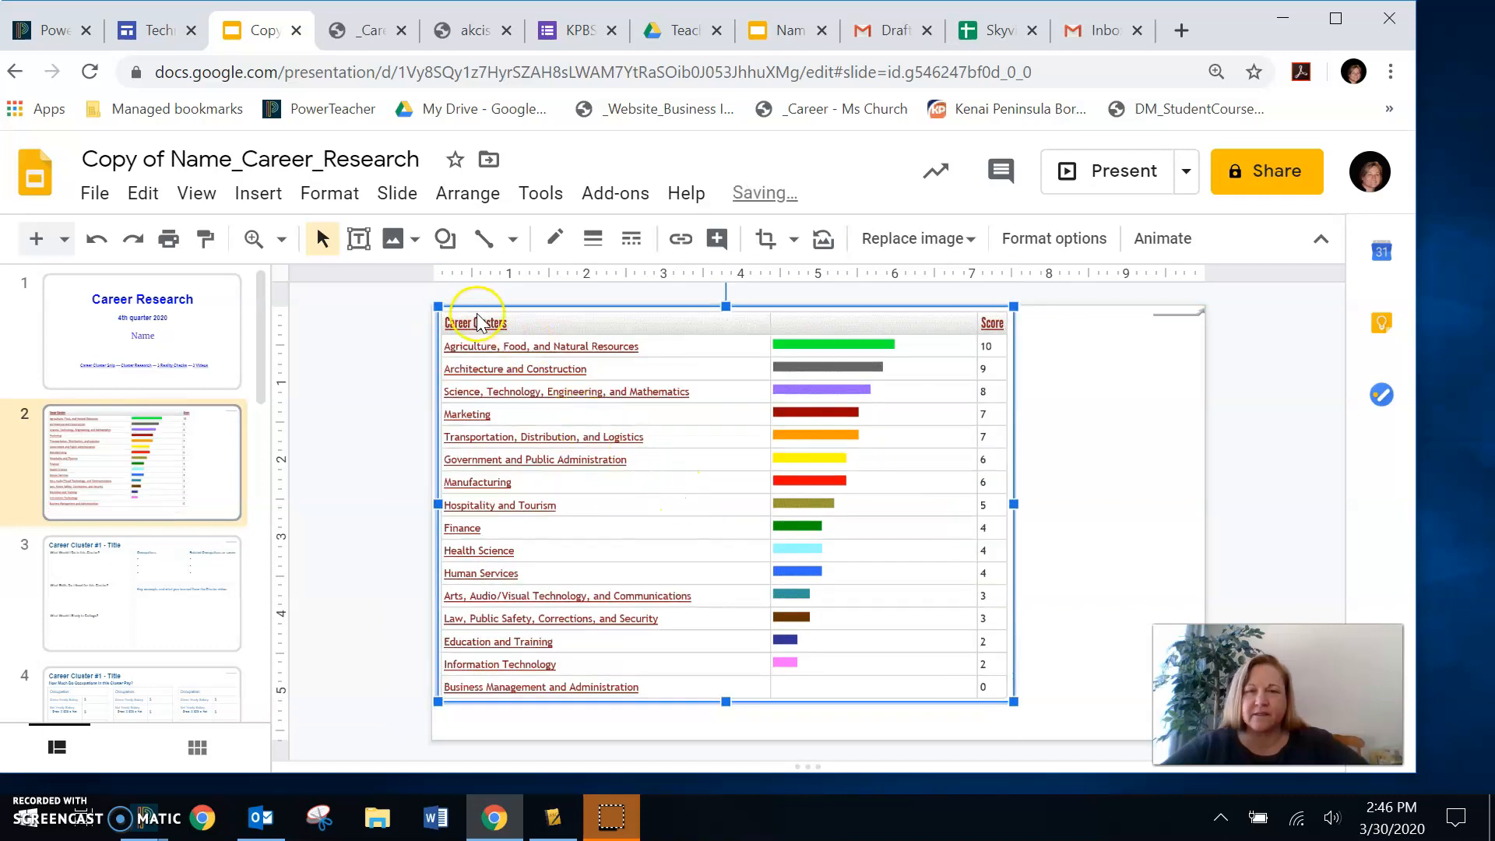
pyautogui.moveTo(1012, 701); pyautogui.dragTo(1019, 725)
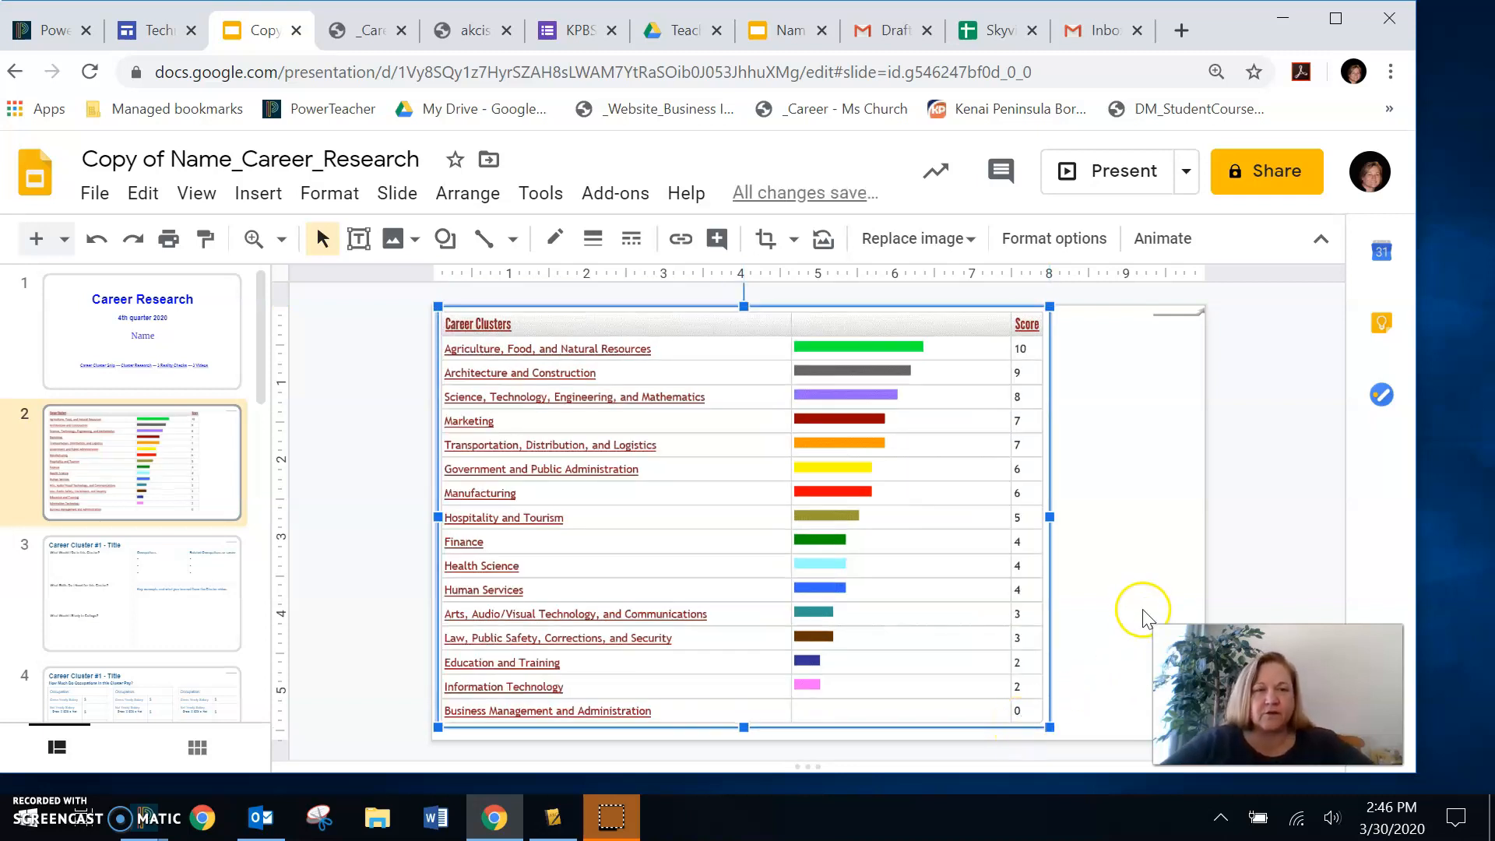
pyautogui.click(1105, 595)
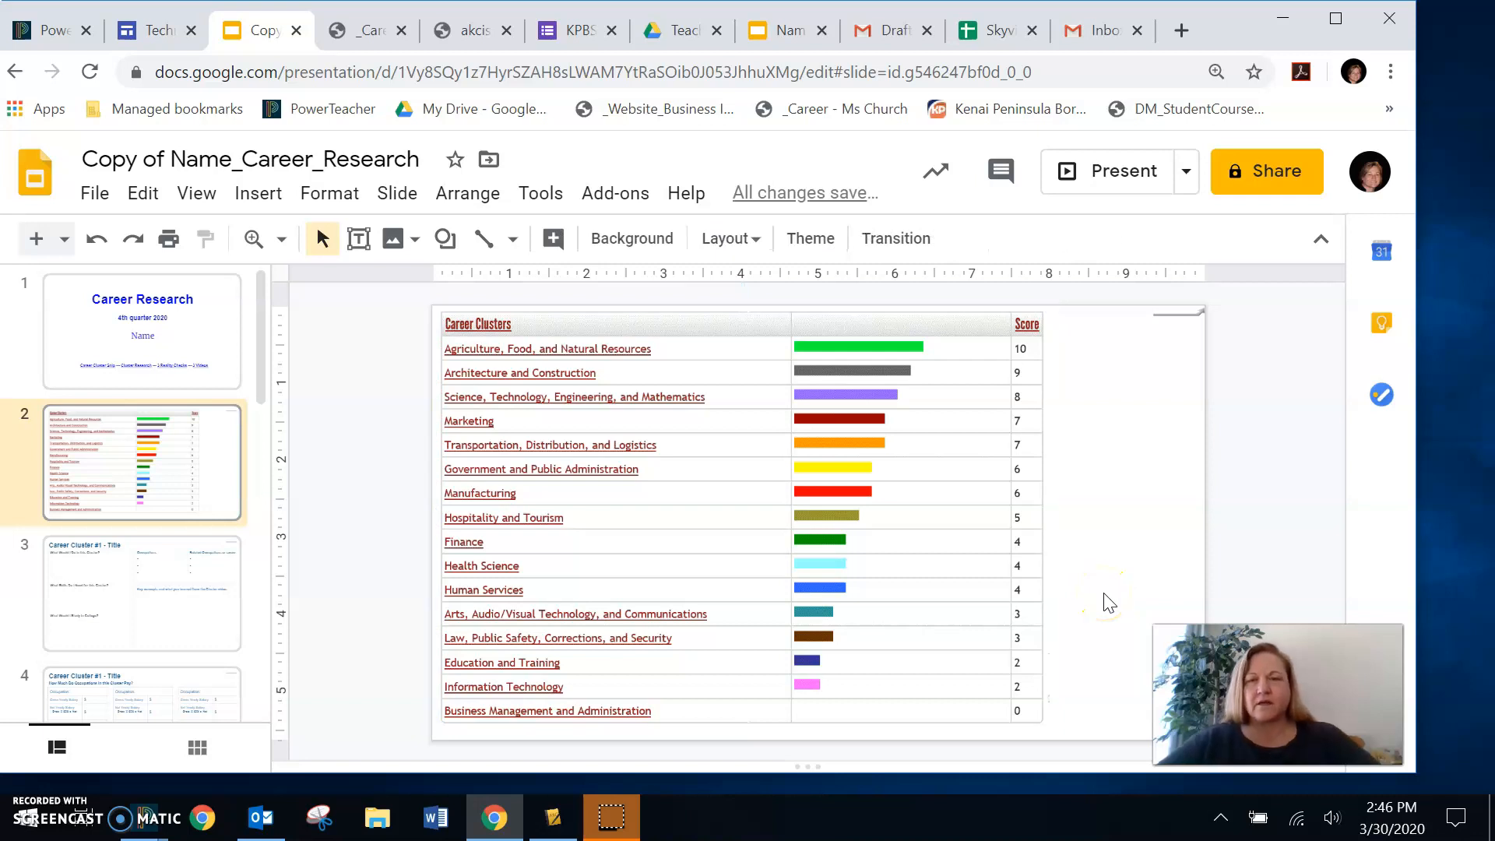
# - Draw an oval callout shape in the blank area beside the upper rows of the career clusters image
pyautogui.click(257, 198)
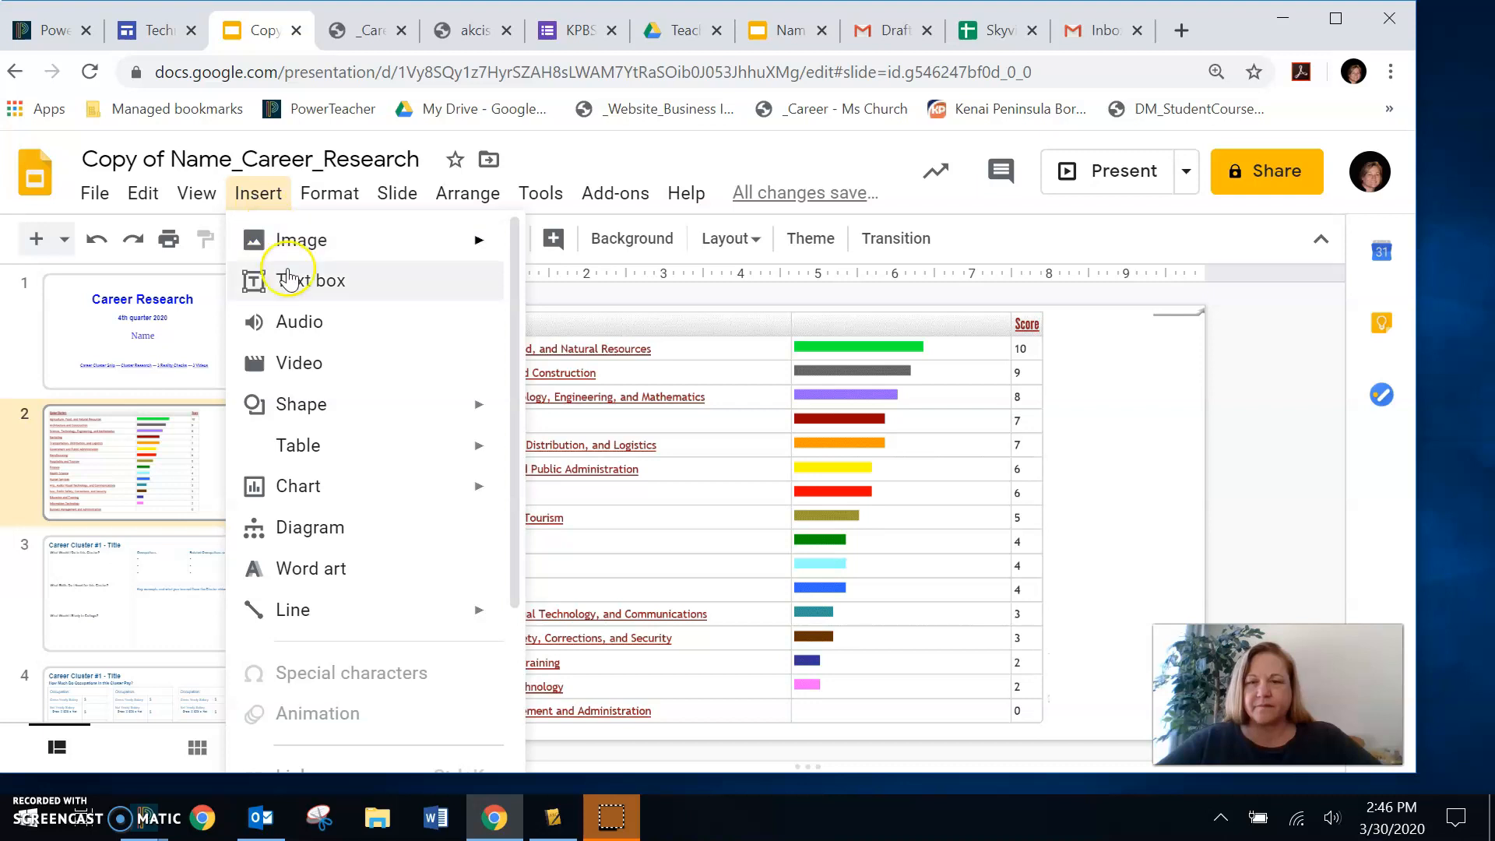
pyautogui.click(298, 502)
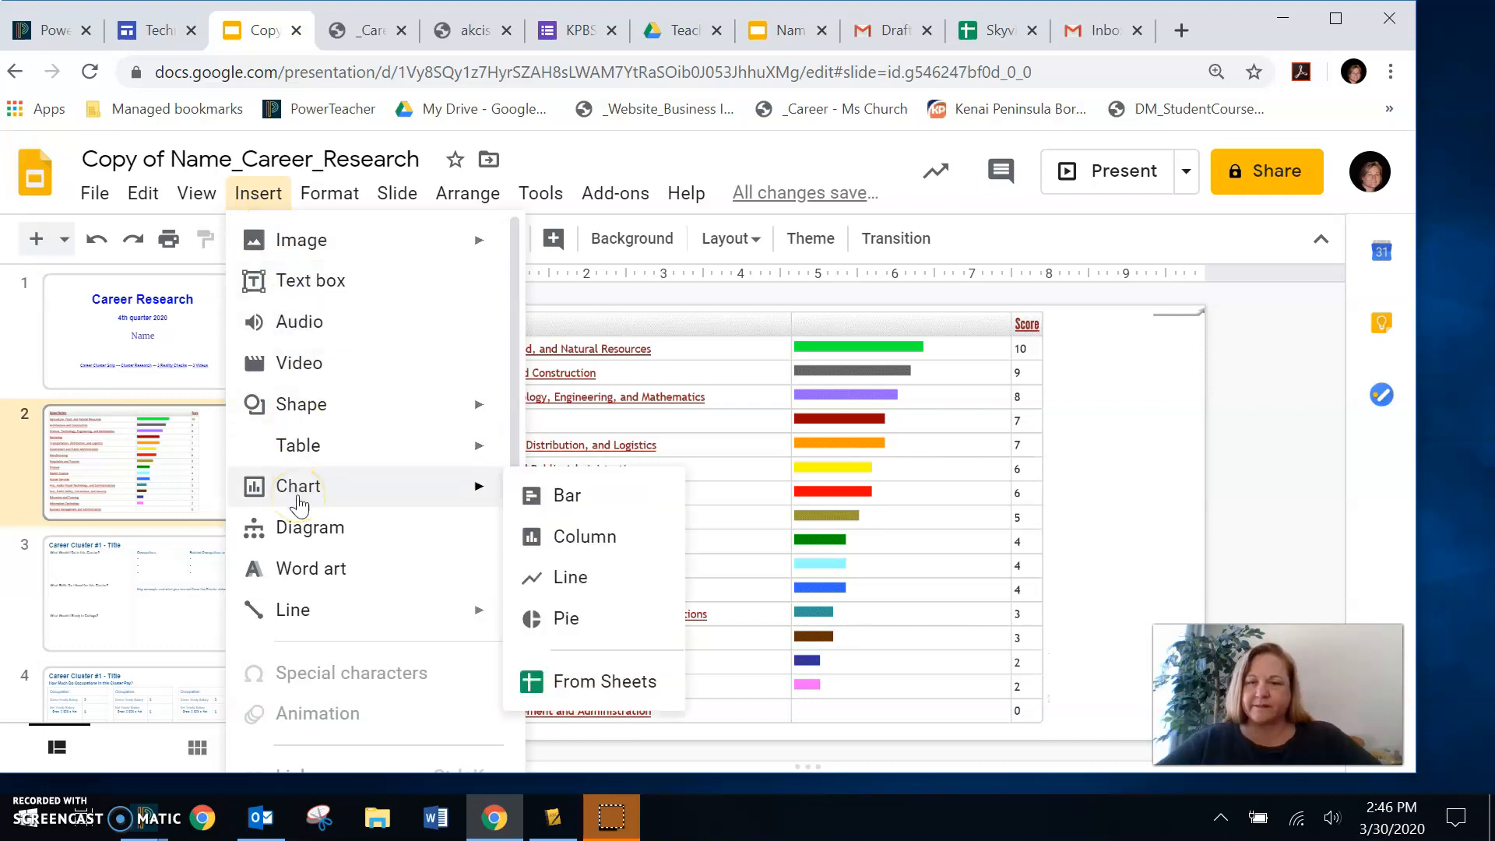
pyautogui.moveTo(301, 404)
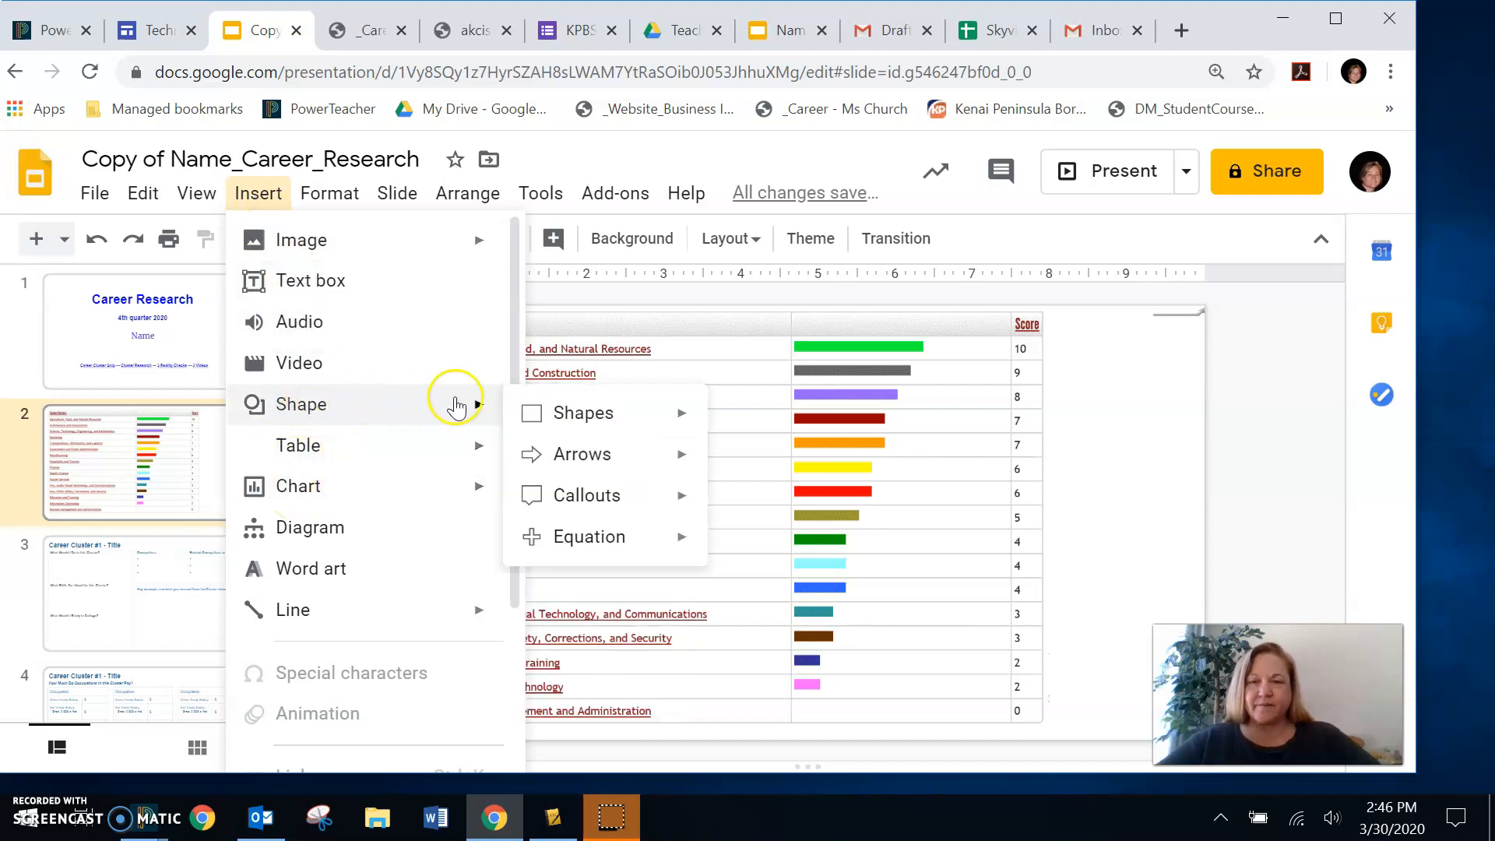
pyautogui.moveTo(576, 495)
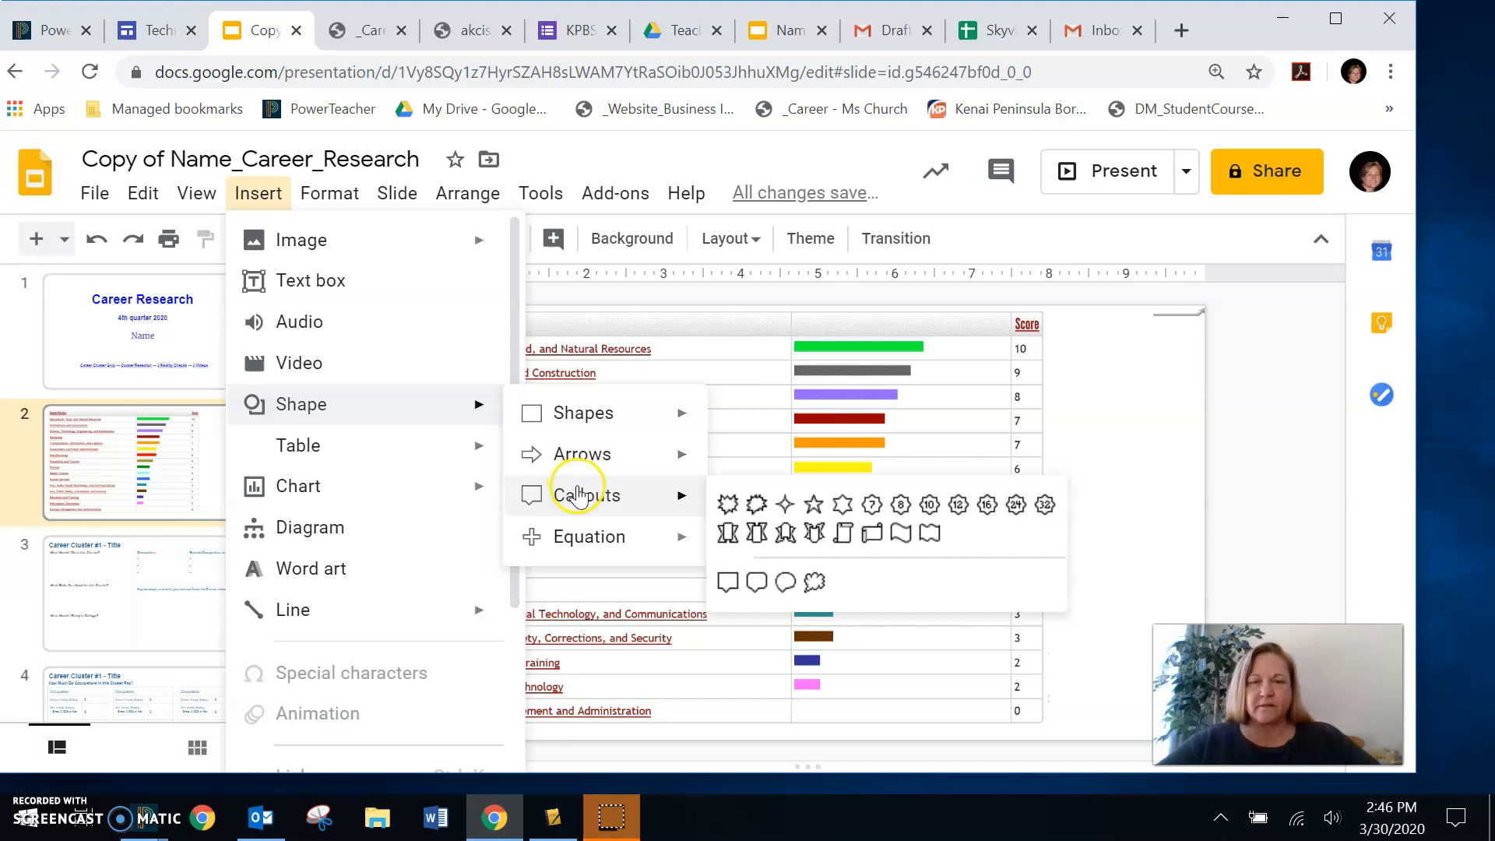
pyautogui.click(786, 582)
pyautogui.moveTo(1074, 357); pyautogui.dragTo(1171, 441)
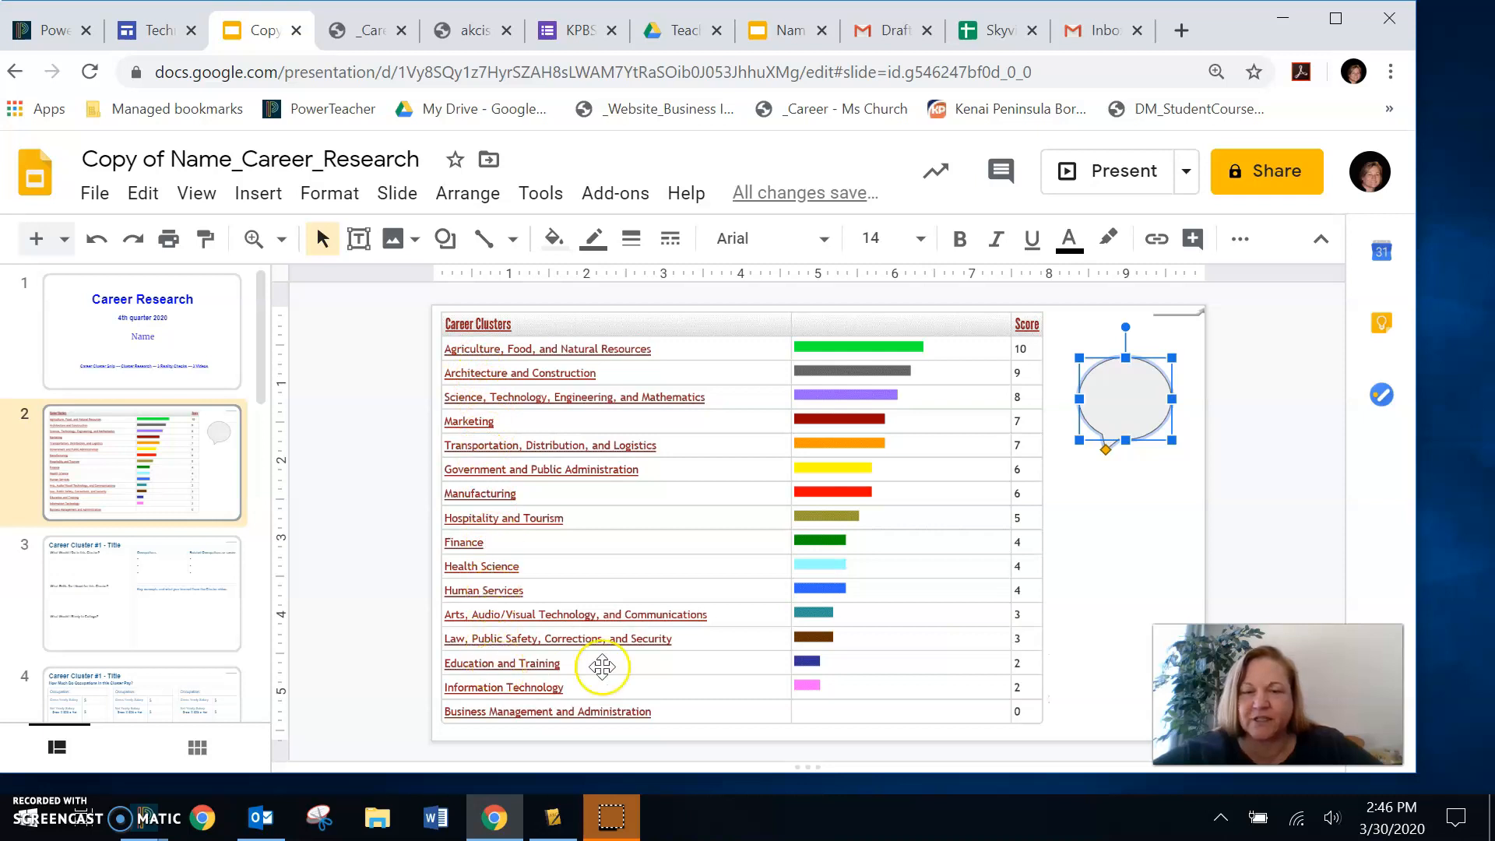
# - Extend the callout's pointer to the Education and Training bar and stretch the oval downward
pyautogui.moveTo(1106, 450); pyautogui.dragTo(843, 658)
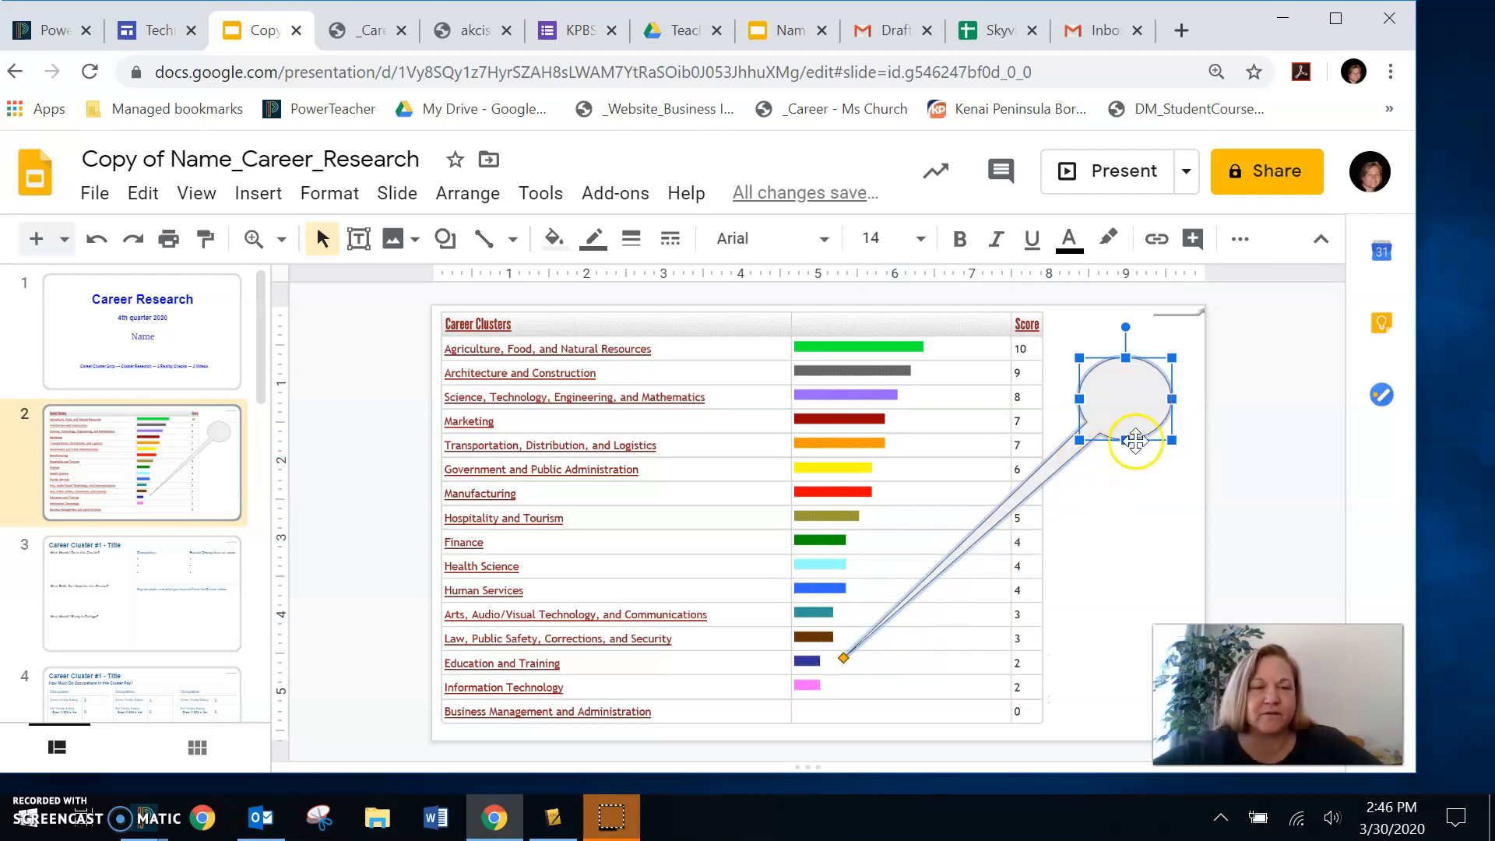
pyautogui.moveTo(1124, 441)
pyautogui.mouseDown()
pyautogui.moveTo(1107, 574)
pyautogui.moveTo(1101, 443)
pyautogui.mouseUp()
pyautogui.moveTo(842, 682); pyautogui.dragTo(1000, 467)
pyautogui.moveTo(1125, 445); pyautogui.dragTo(1112, 617)
pyautogui.moveTo(1000, 679); pyautogui.dragTo(836, 660)
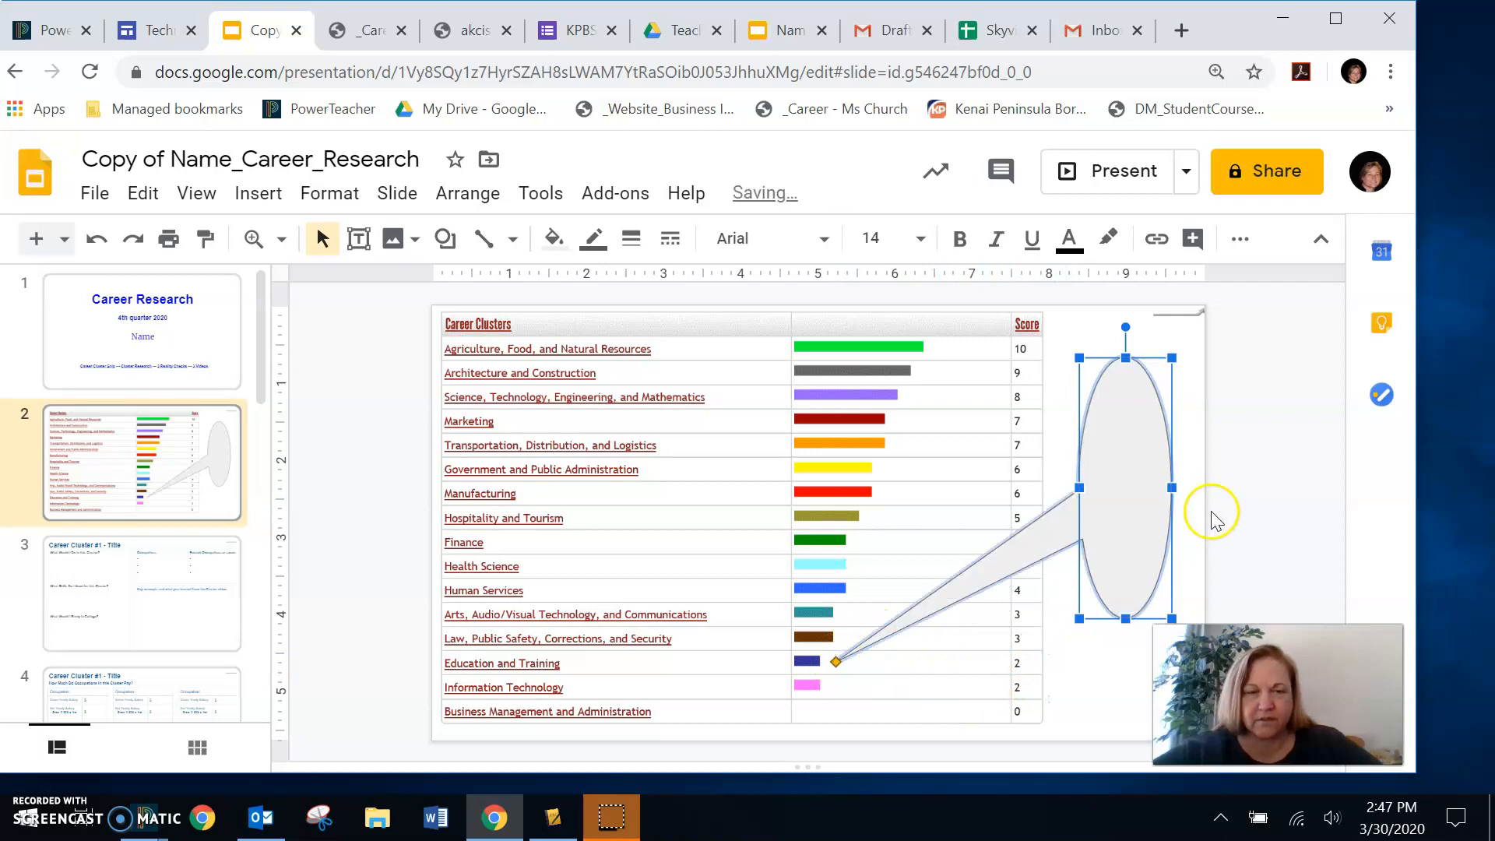
# - Shorten the callout, move it down beside the lower rows, and widen it to the slide's edge with its pointer at Education and Training
pyautogui.moveTo(1125, 617); pyautogui.dragTo(1165, 472)
pyautogui.moveTo(1121, 409)
pyautogui.mouseDown()
pyautogui.moveTo(1136, 545)
pyautogui.moveTo(1122, 583)
pyautogui.mouseUp()
pyautogui.moveTo(834, 664)
pyautogui.mouseDown()
pyautogui.moveTo(867, 600)
pyautogui.moveTo(867, 654)
pyautogui.moveTo(872, 627)
pyautogui.moveTo(827, 662)
pyautogui.mouseUp()
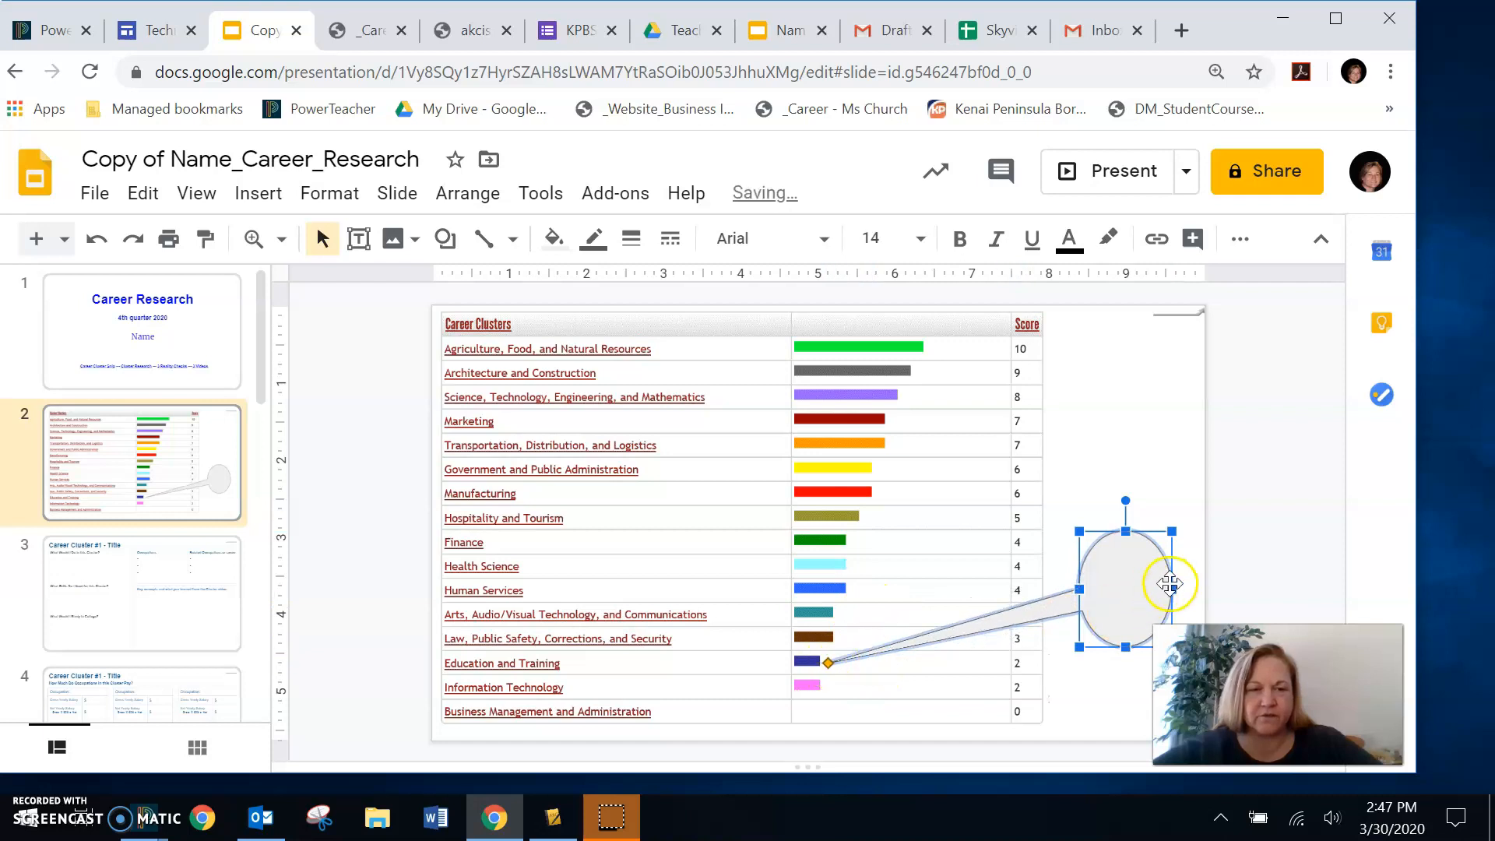
pyautogui.moveTo(1172, 583); pyautogui.dragTo(1203, 578)
pyautogui.moveTo(827, 662); pyautogui.dragTo(738, 663)
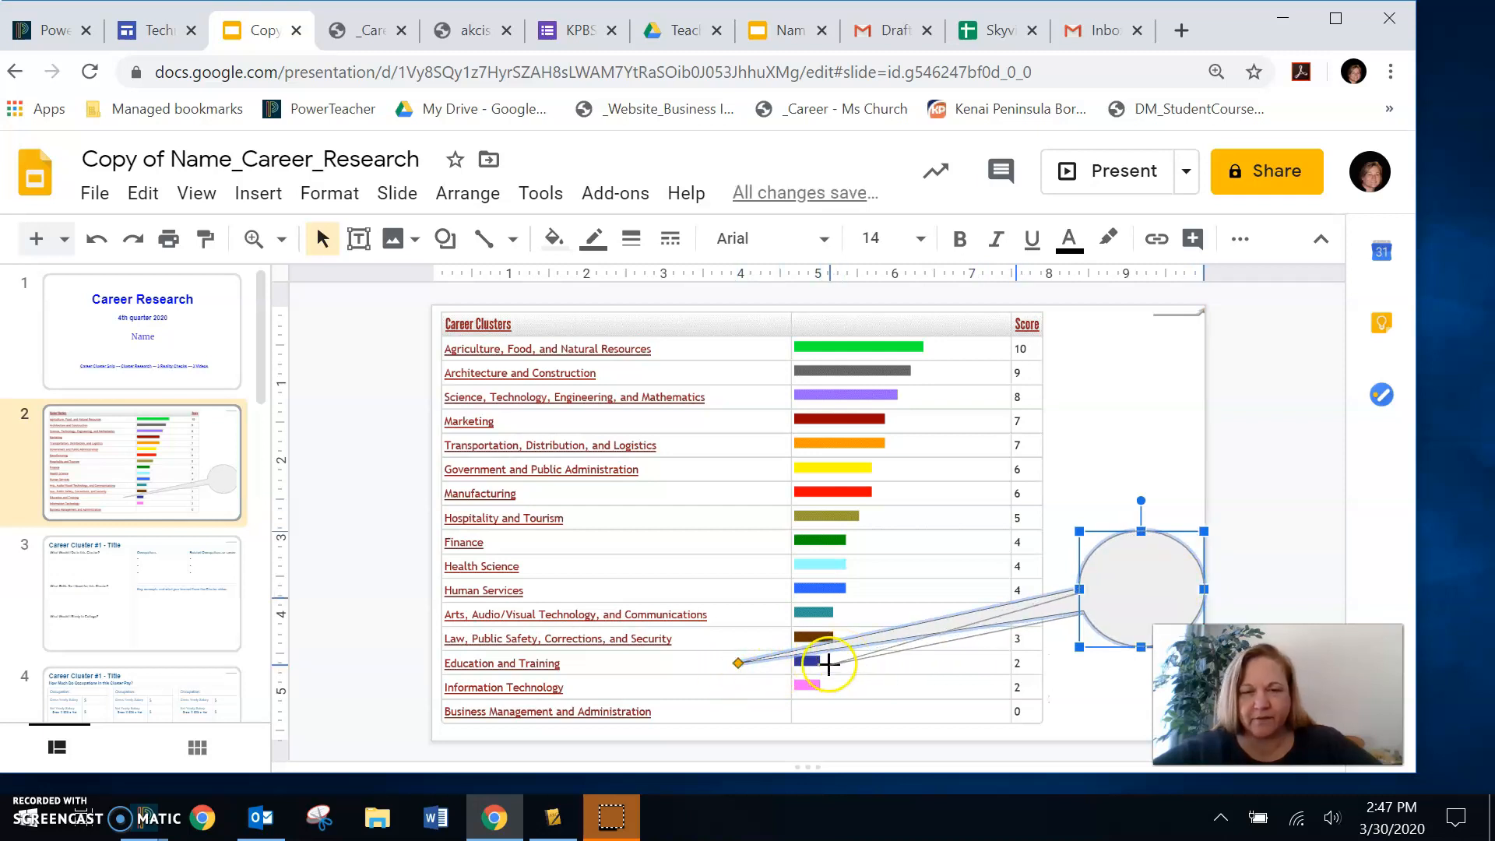
pyautogui.hotkey('ctrl', 'z')
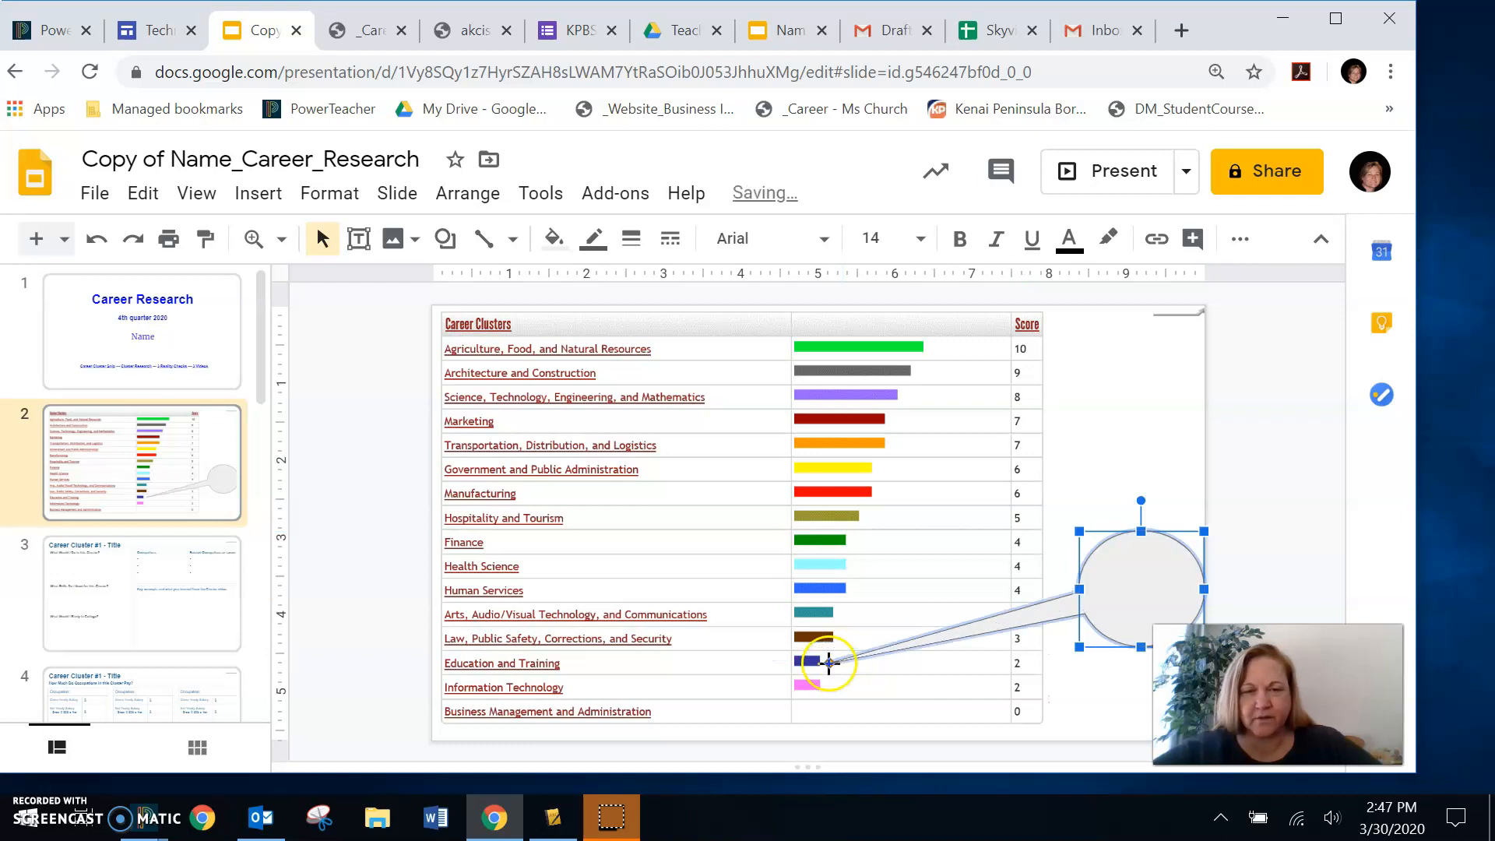
# - Enter "Surprise" in the callout, followed on a new line by "This scored low considering that I'm a teacher"
pyautogui.click(1126, 582)
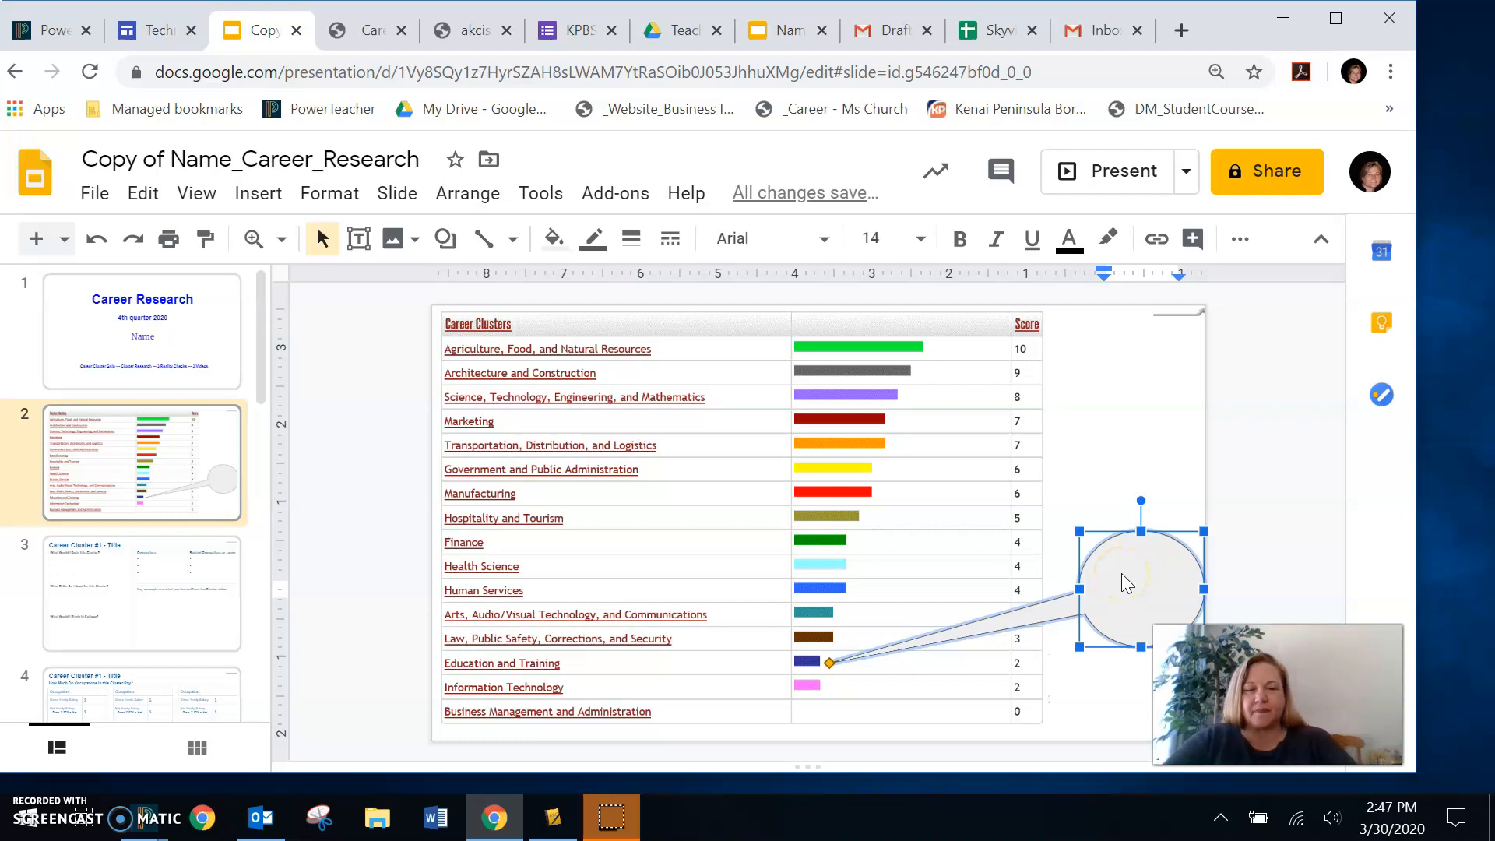
pyautogui.write('S')
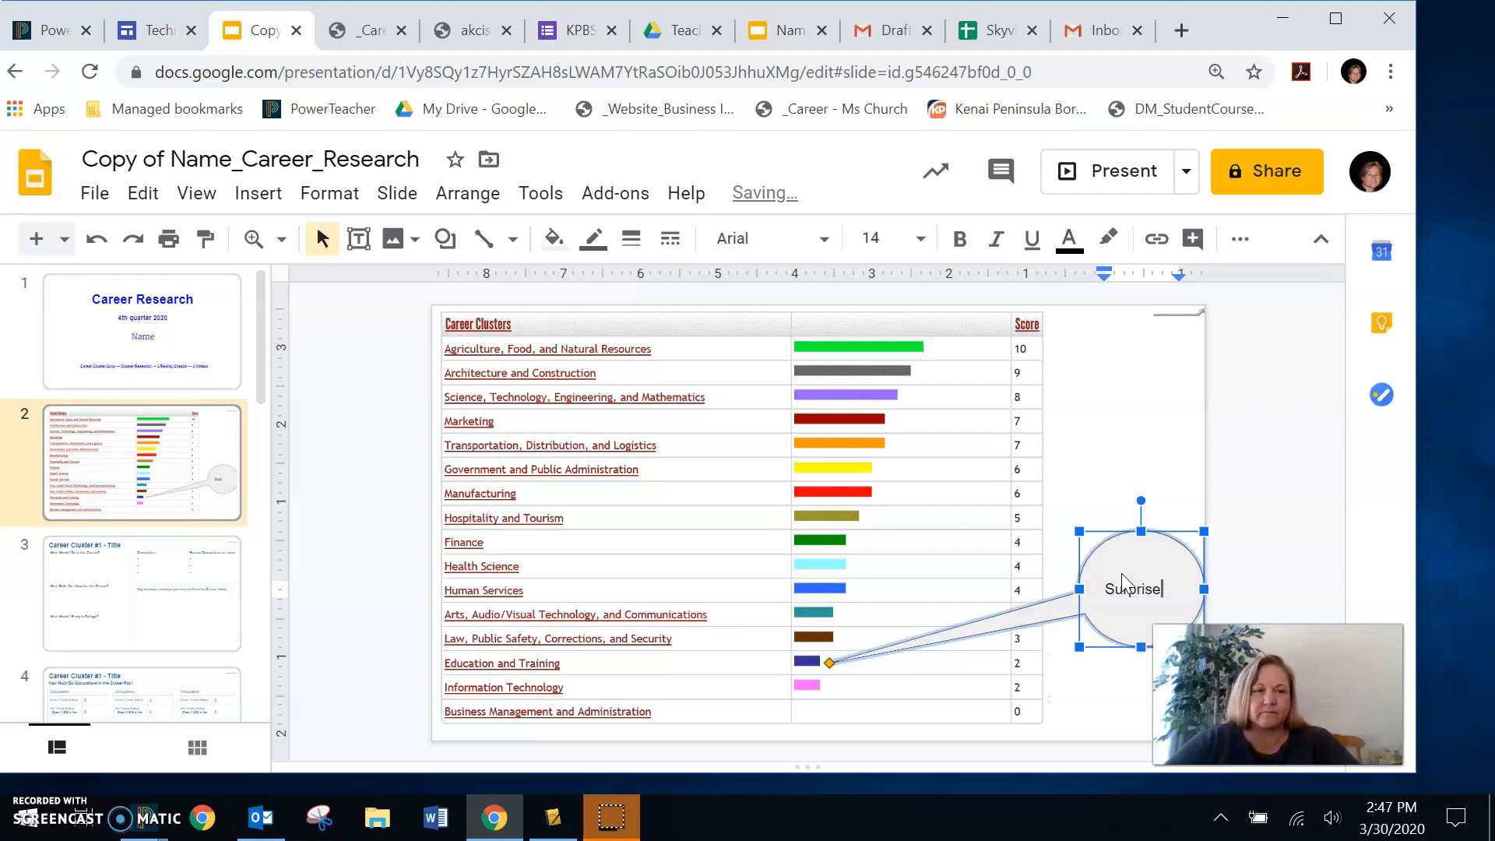
pyautogui.write('urprise')
pyautogui.press('Return')
pyautogui.write('Th')
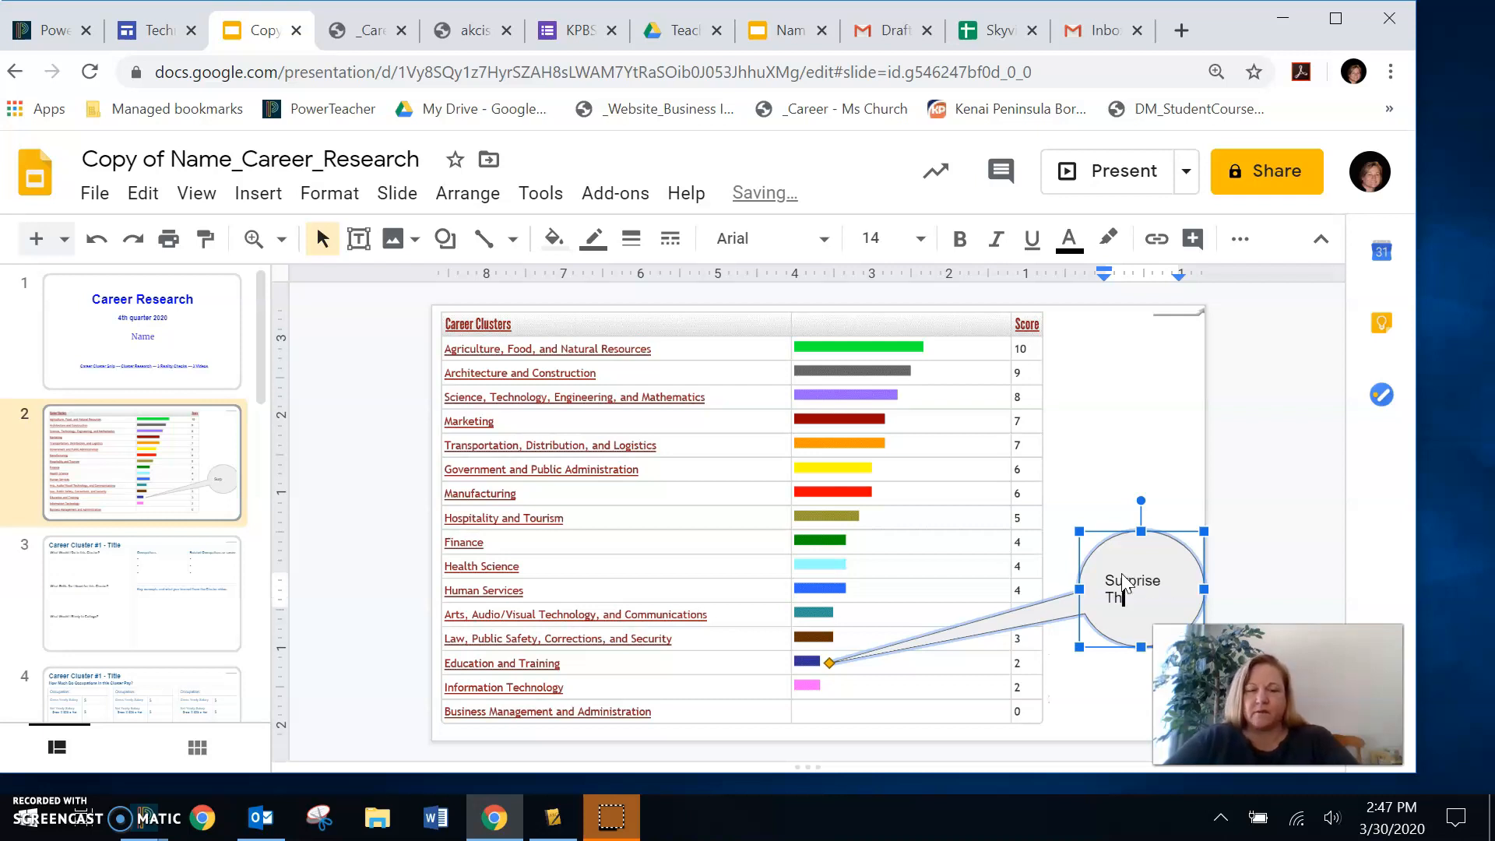
pyautogui.write('is score')
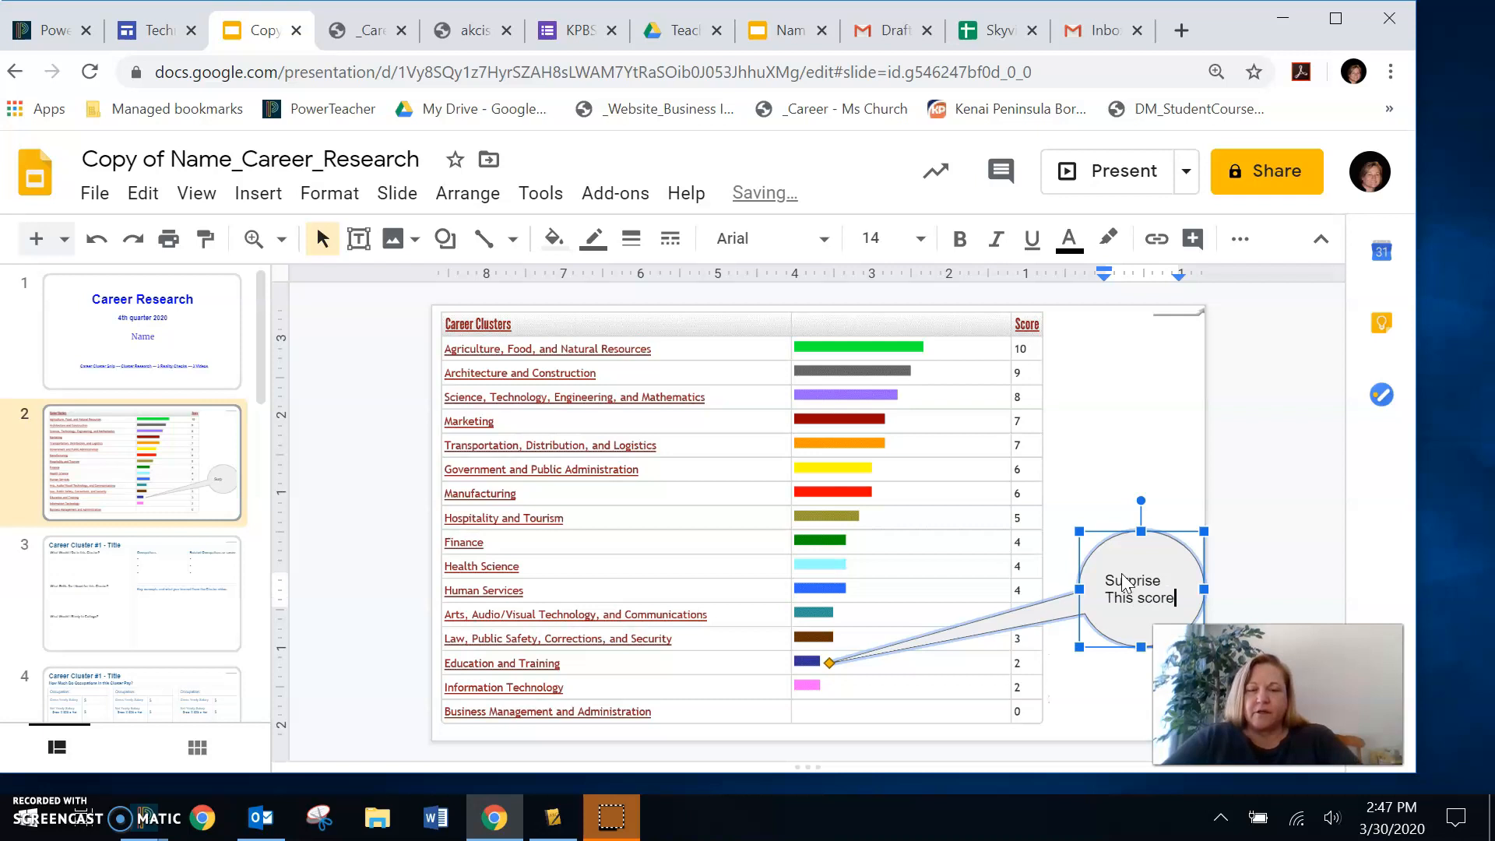
pyautogui.write('d low ')
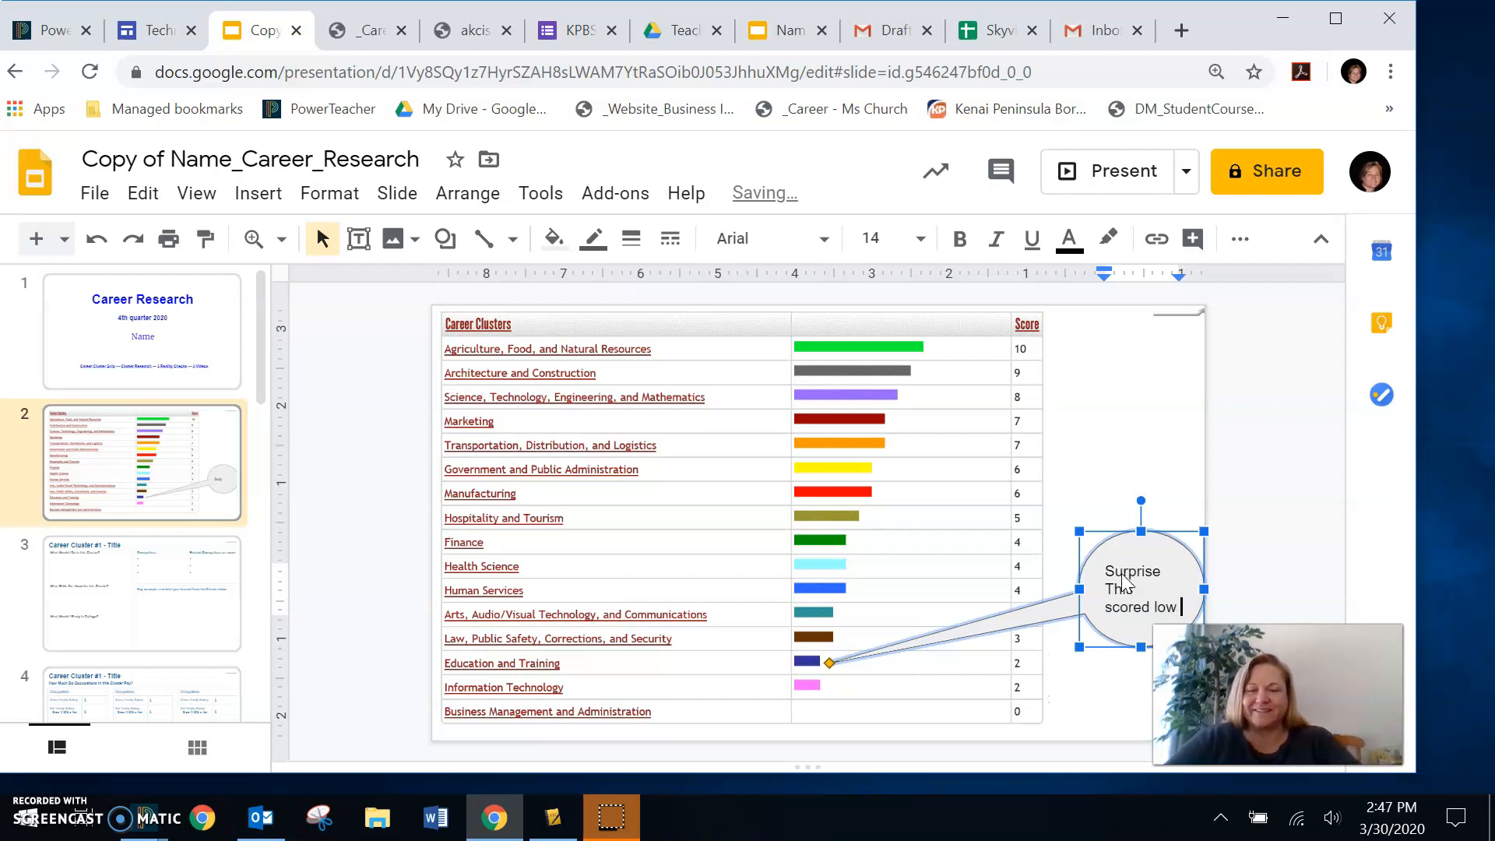
pyautogui.write('d')
pyautogui.write('onsidering that')
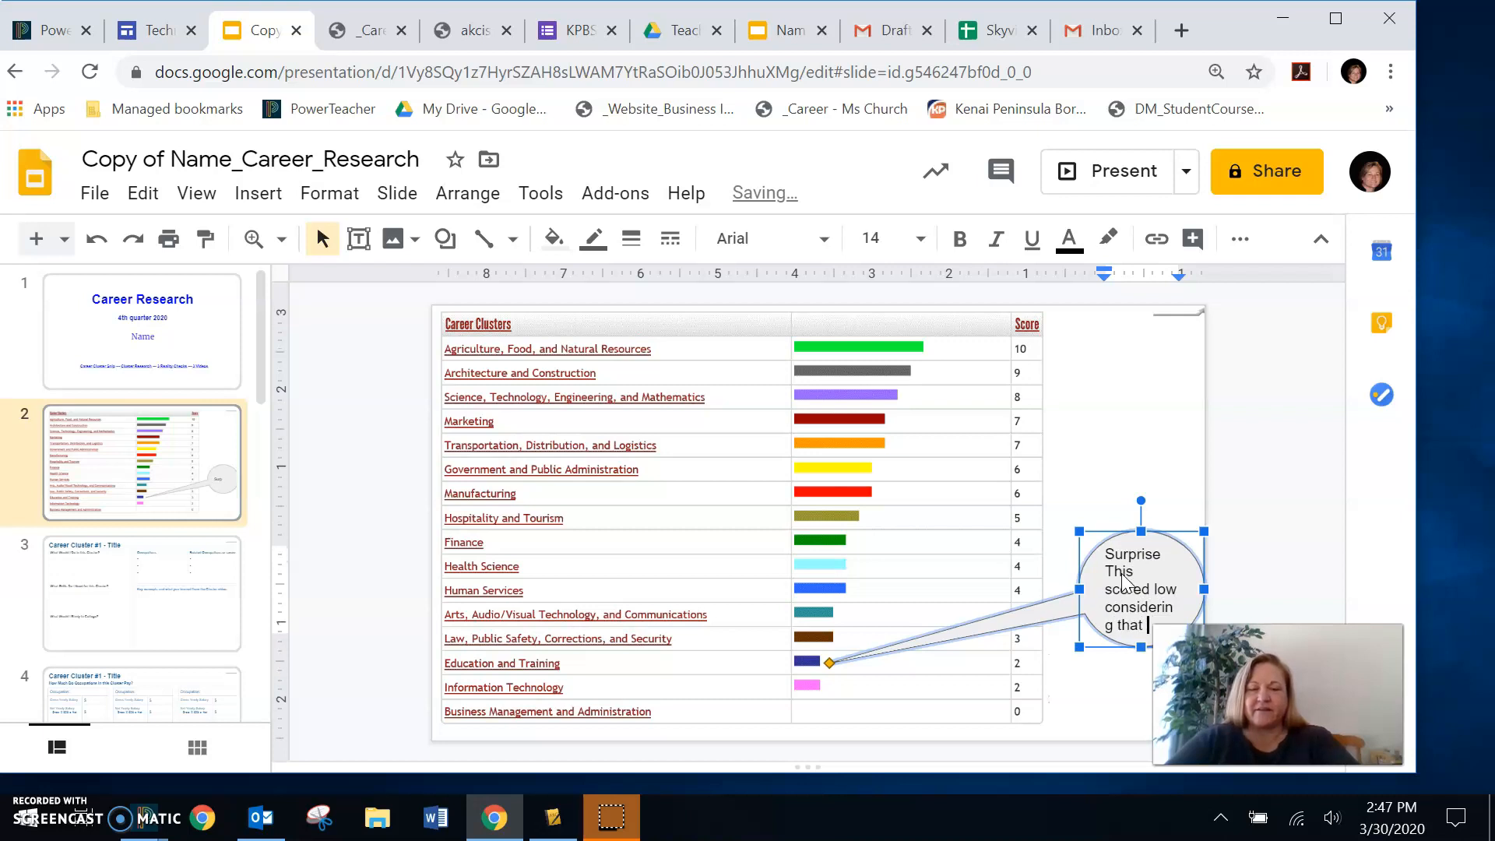
pyautogui.write(" I'm a teach")
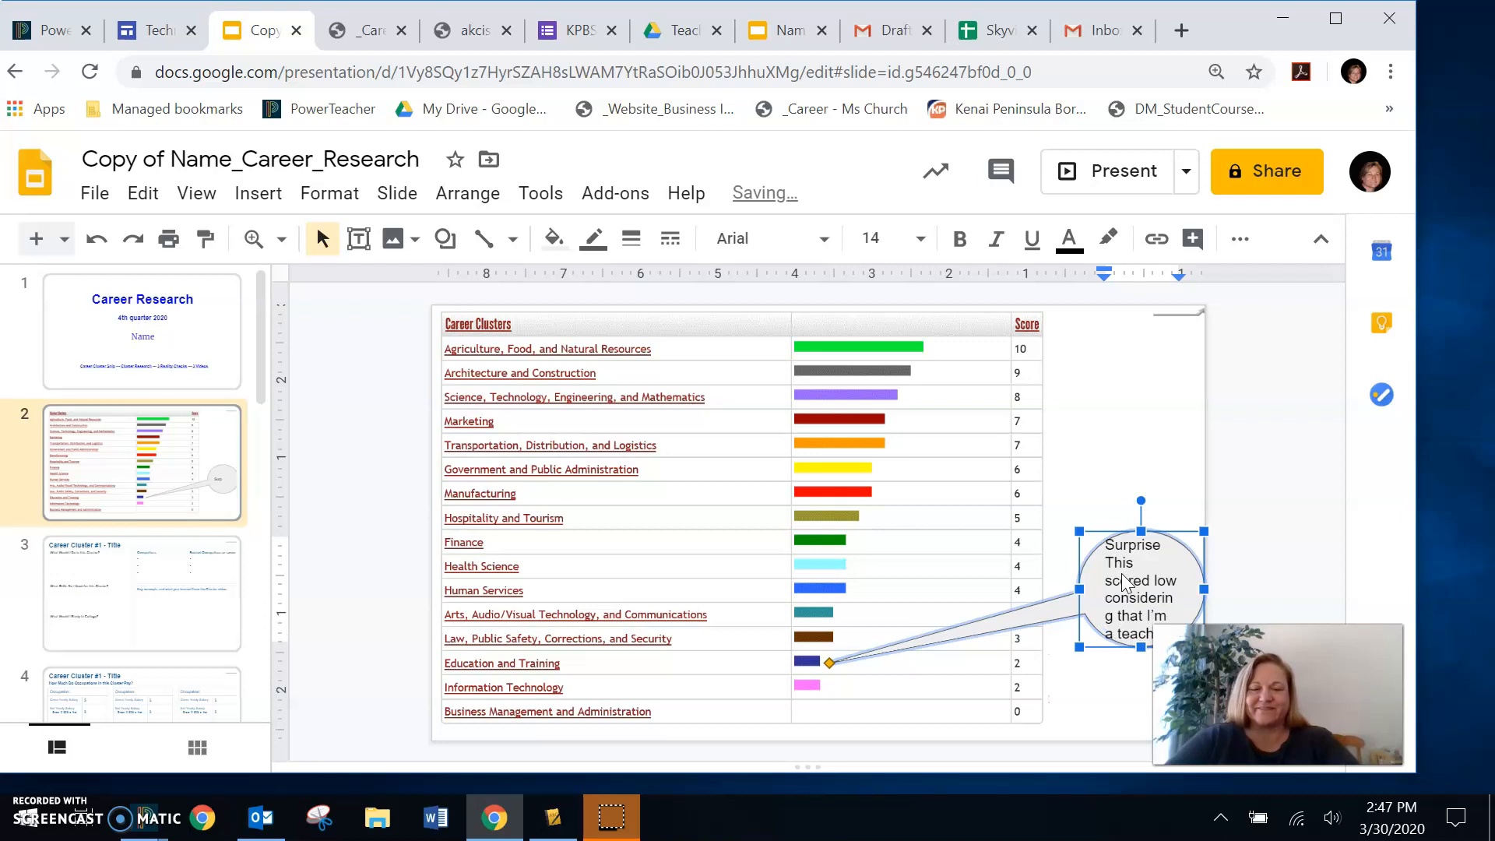
# - Widen the callout toward the image to fit its text and re-aim its pointer at the Education and Training bar
pyautogui.click(1079, 598)
pyautogui.moveTo(1078, 589); pyautogui.dragTo(1048, 590)
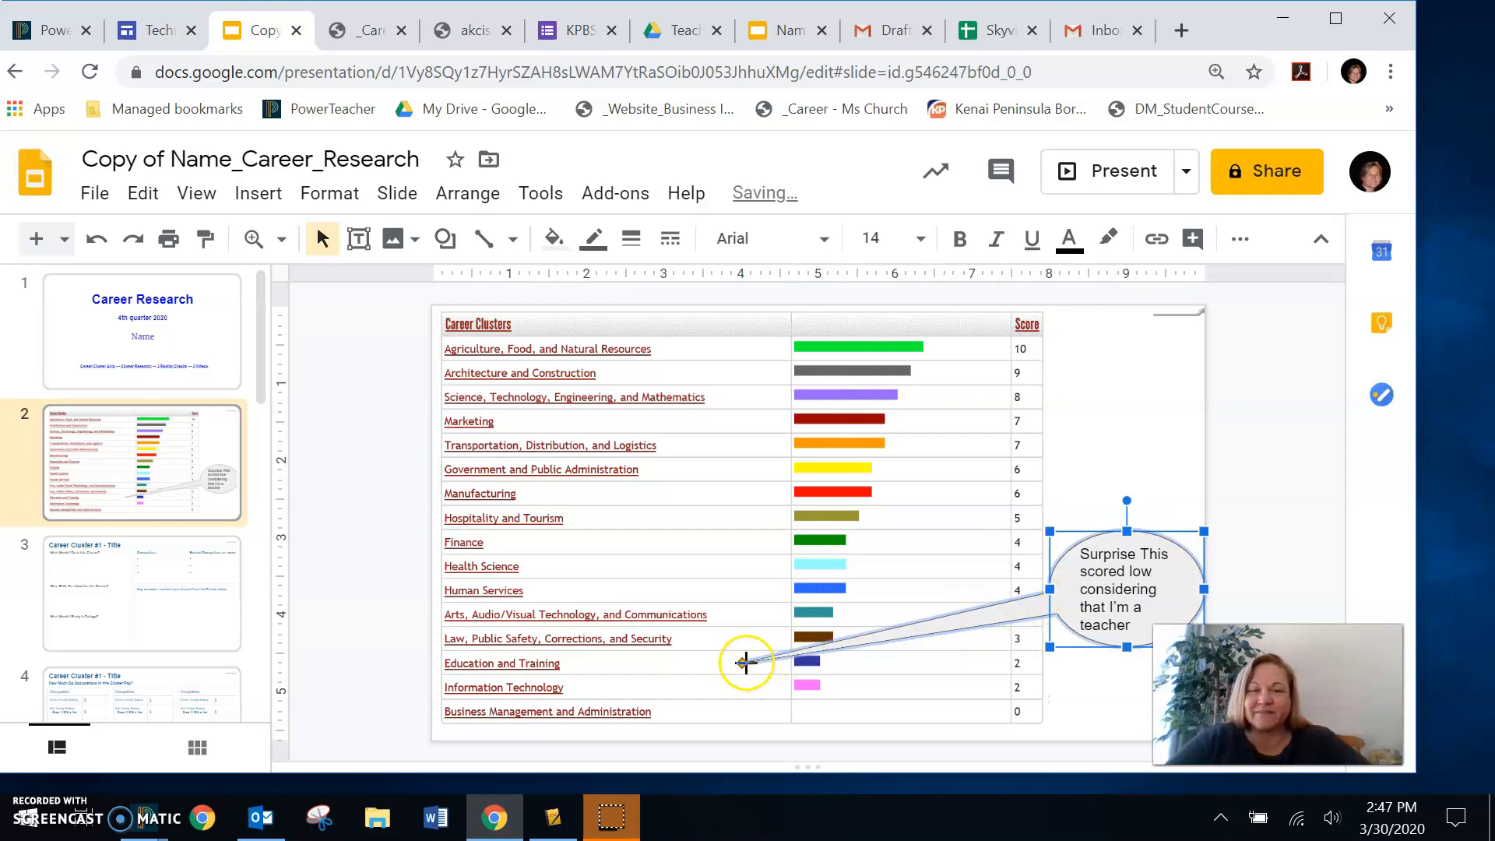
pyautogui.moveTo(814, 648); pyautogui.dragTo(831, 656)
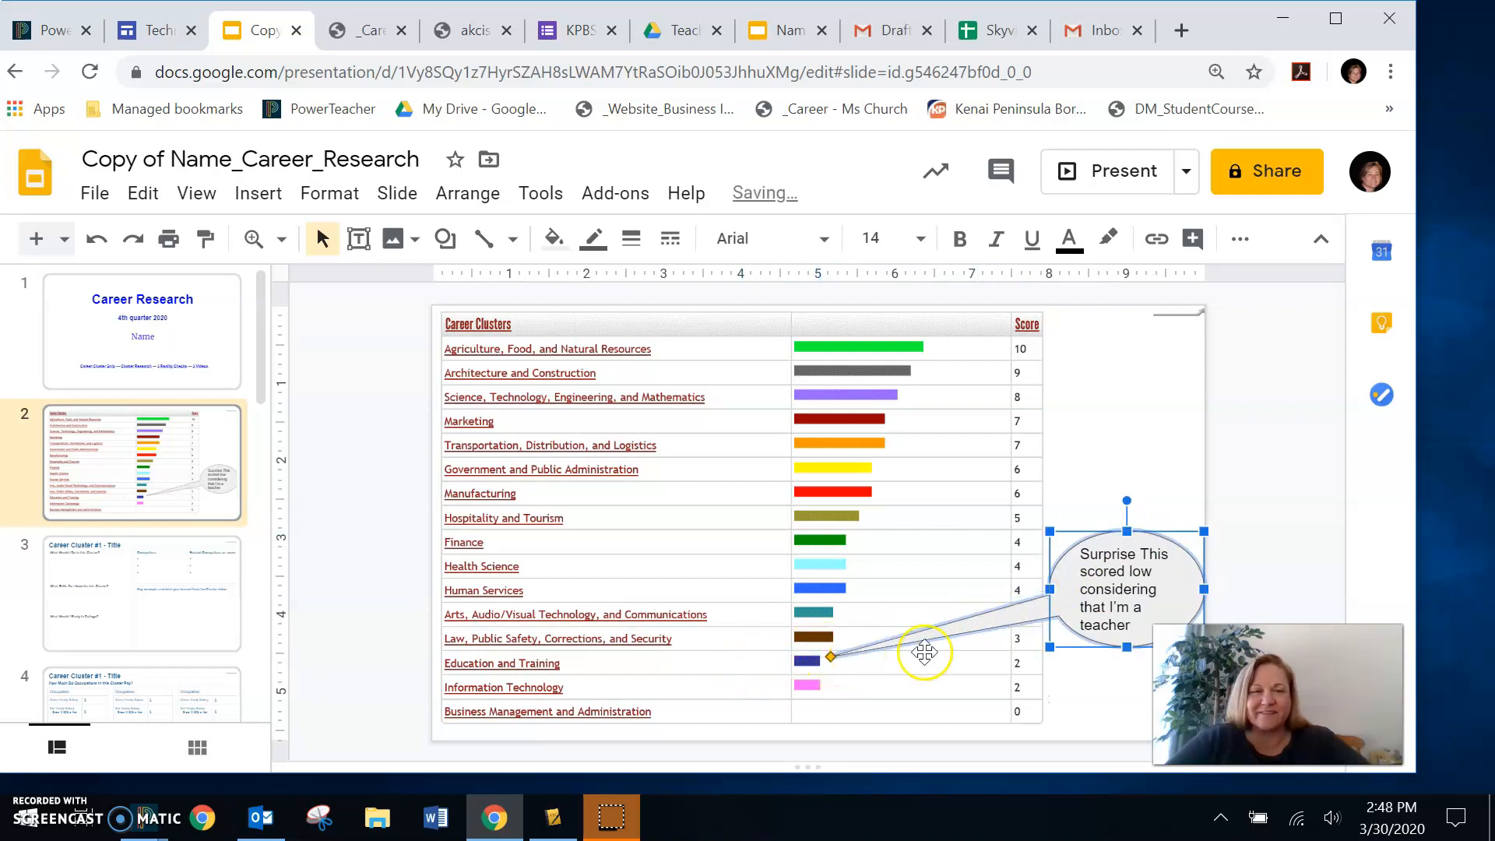
# - End the callout text with a period and fill the callout with solid yellow
pyautogui.click(1138, 626)
pyautogui.write('.')
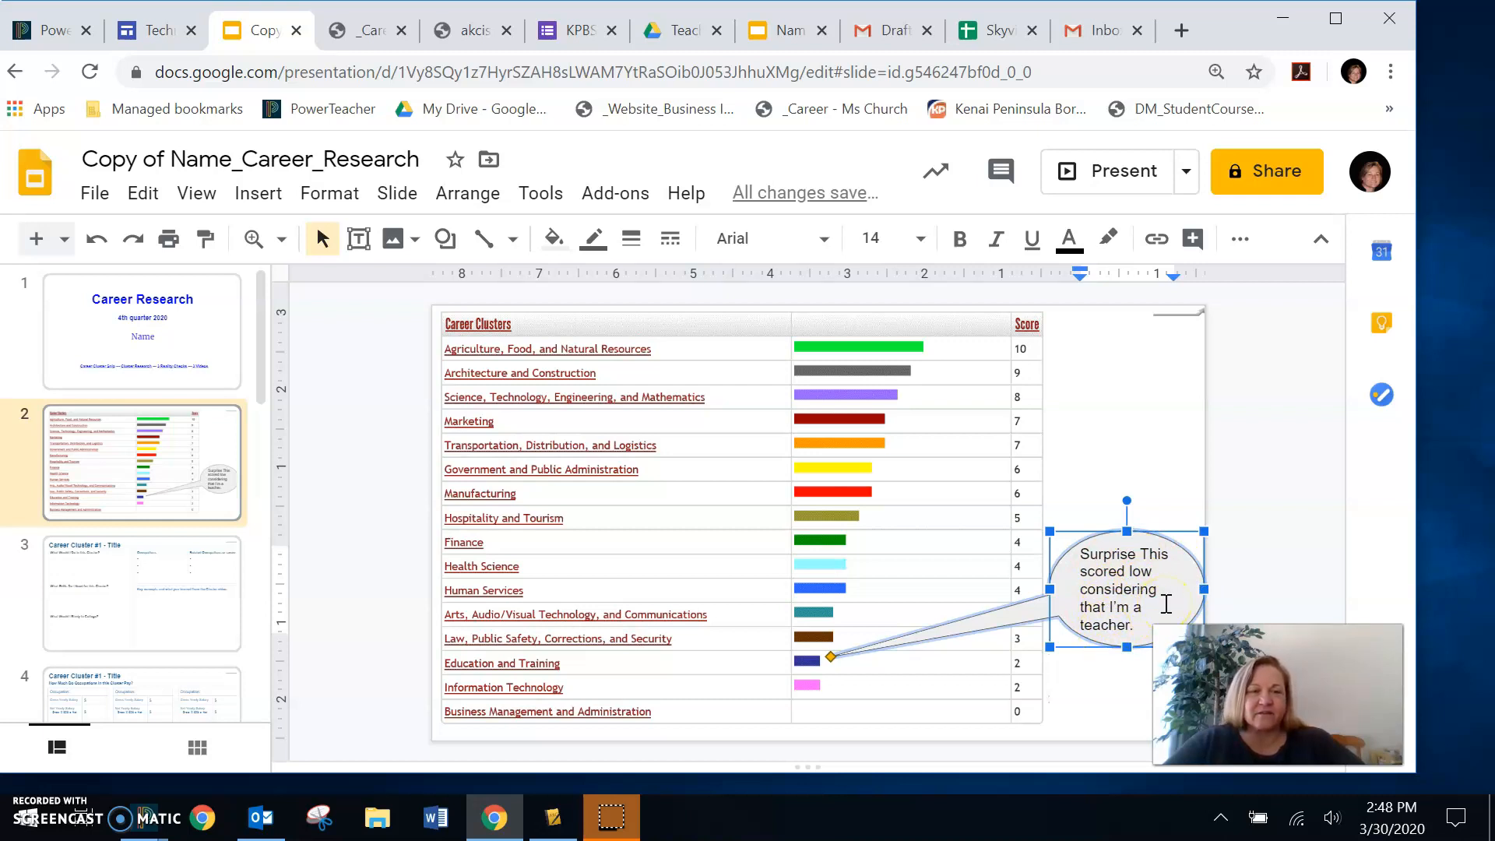
pyautogui.click(553, 244)
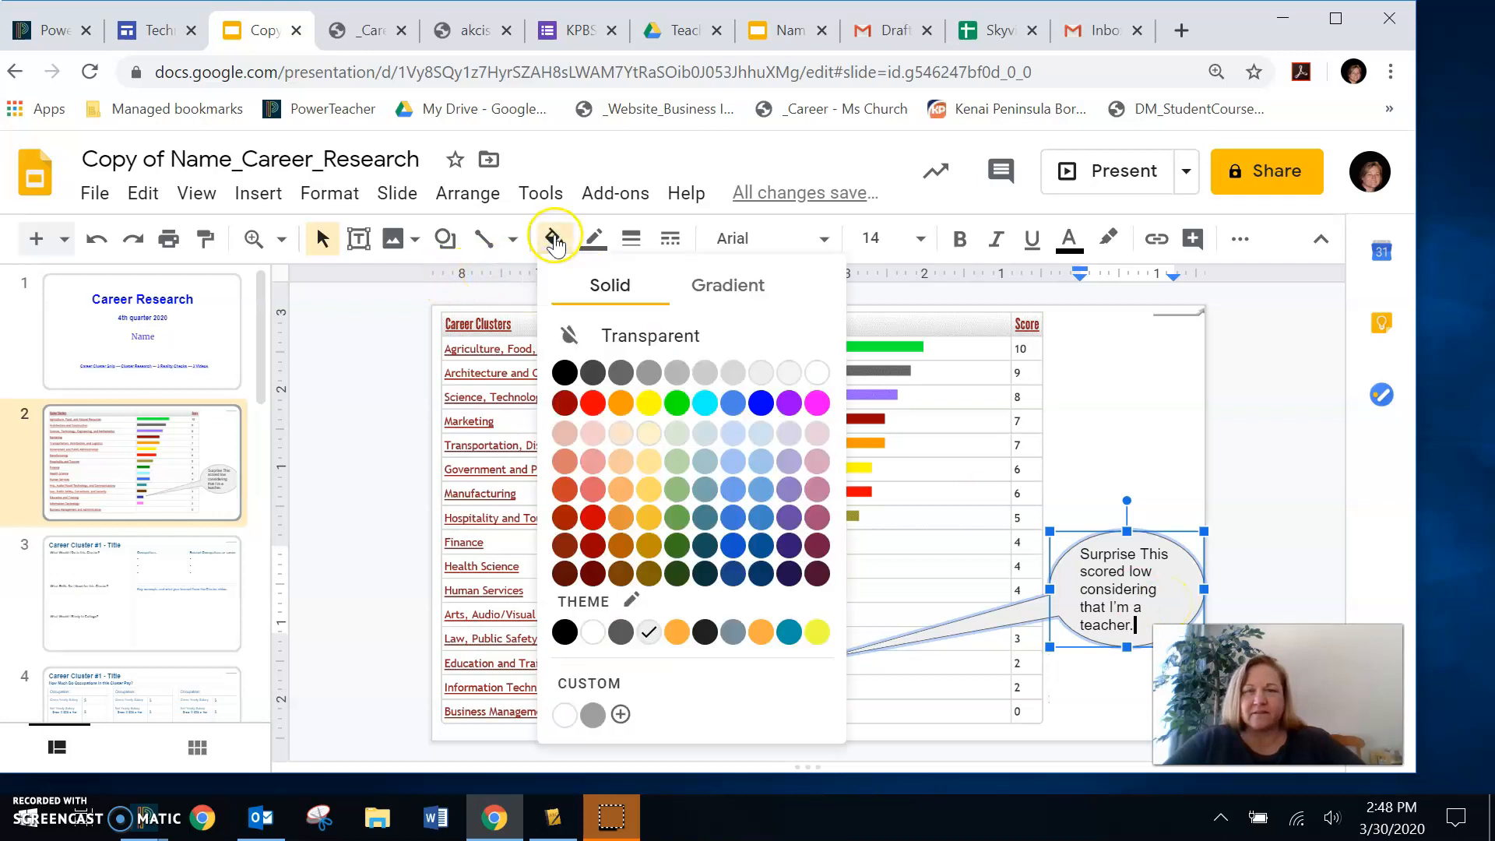
pyautogui.click(653, 405)
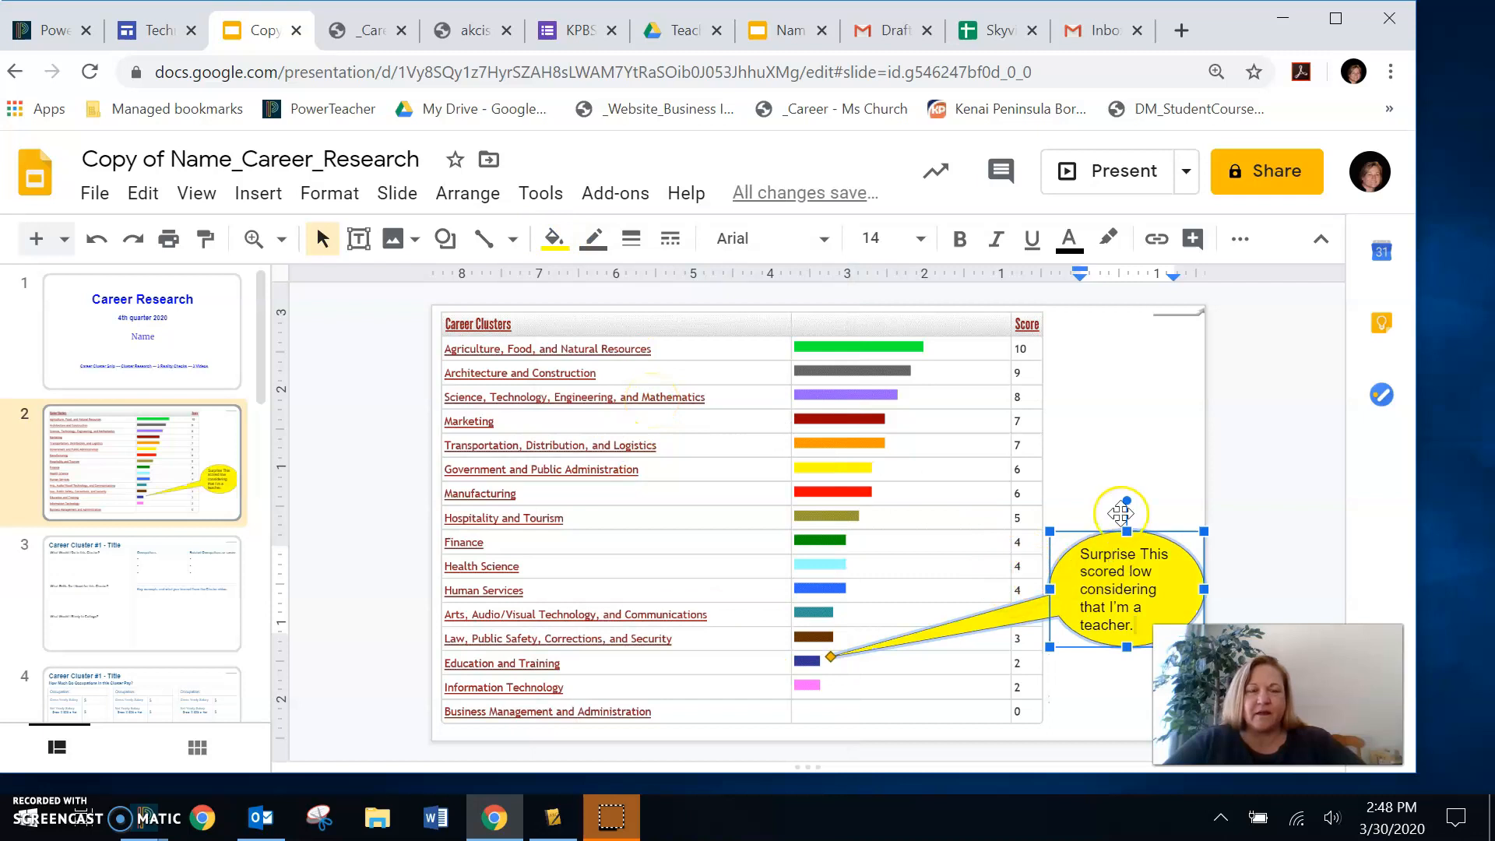
pyautogui.click(1115, 445)
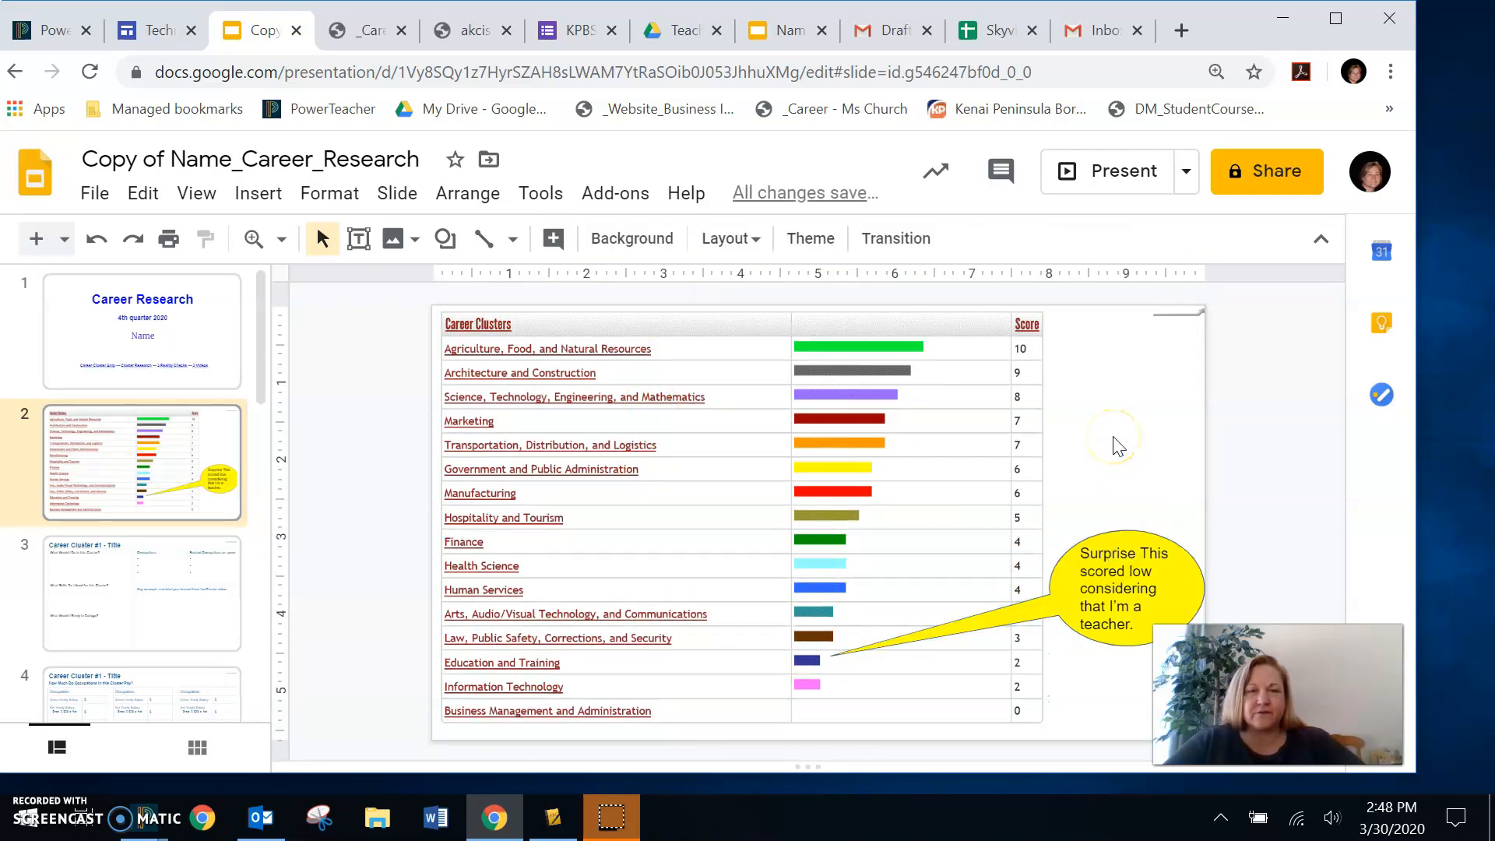
# - Move the yellow callout over the middle of the career cluster table and aim its pointer at the end of the Education and Training label
pyautogui.moveTo(1117, 564); pyautogui.dragTo(1227, 507)
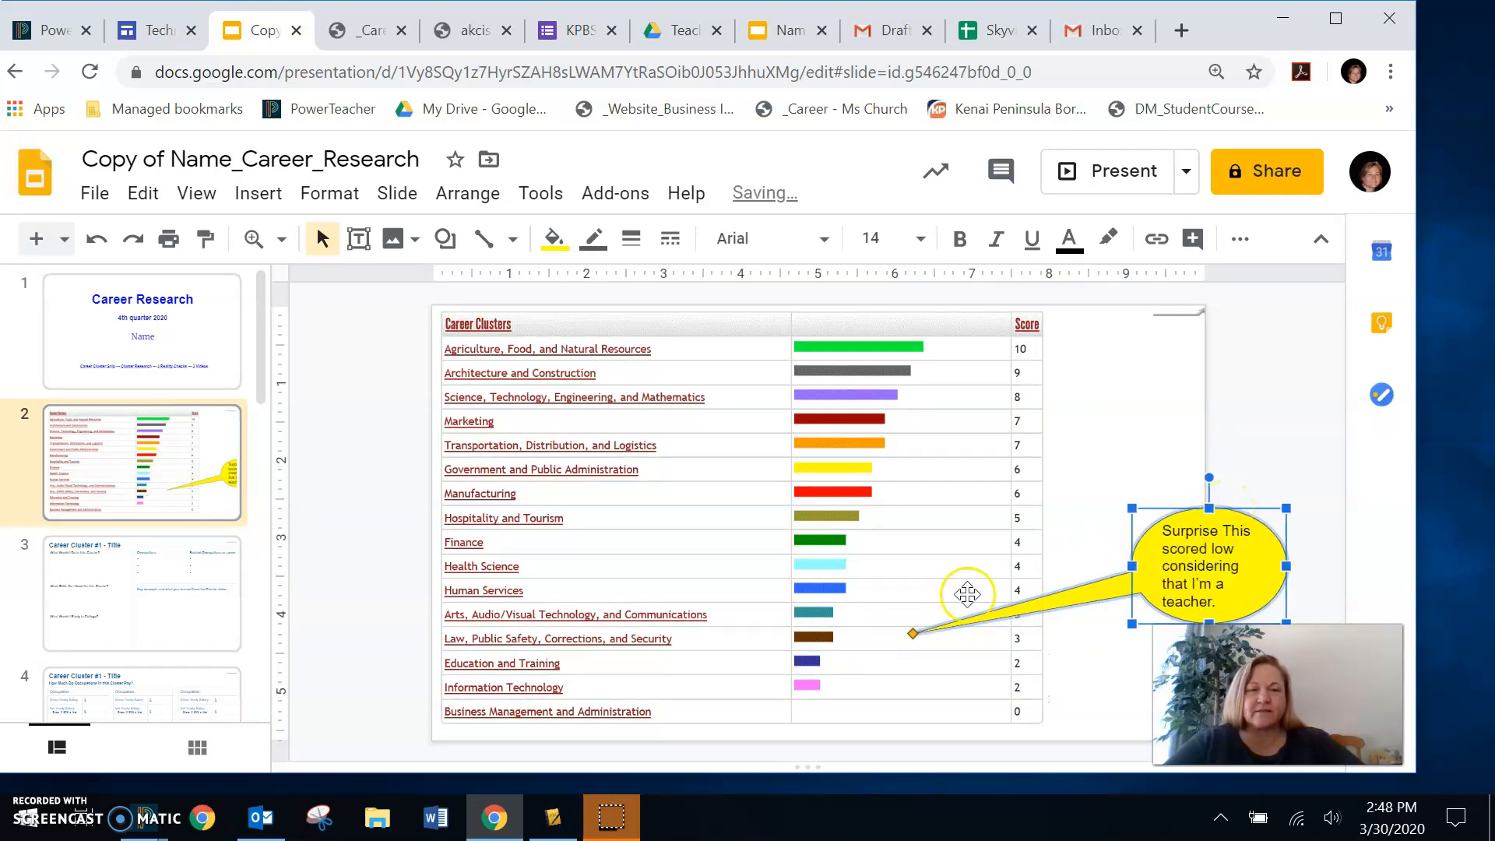
pyautogui.moveTo(1227, 506); pyautogui.dragTo(902, 509)
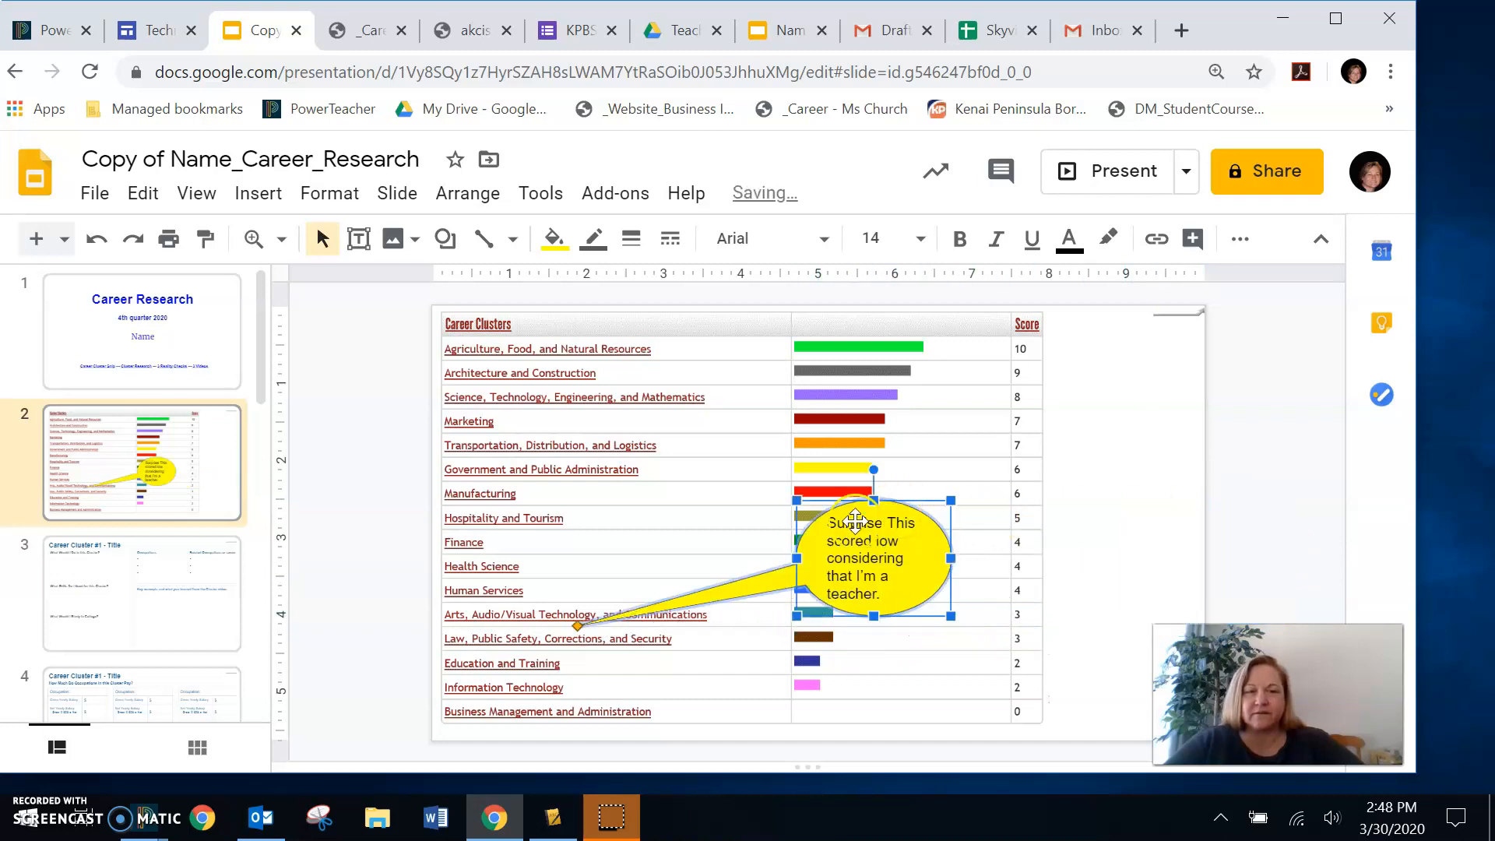
pyautogui.moveTo(576, 627); pyautogui.dragTo(572, 662)
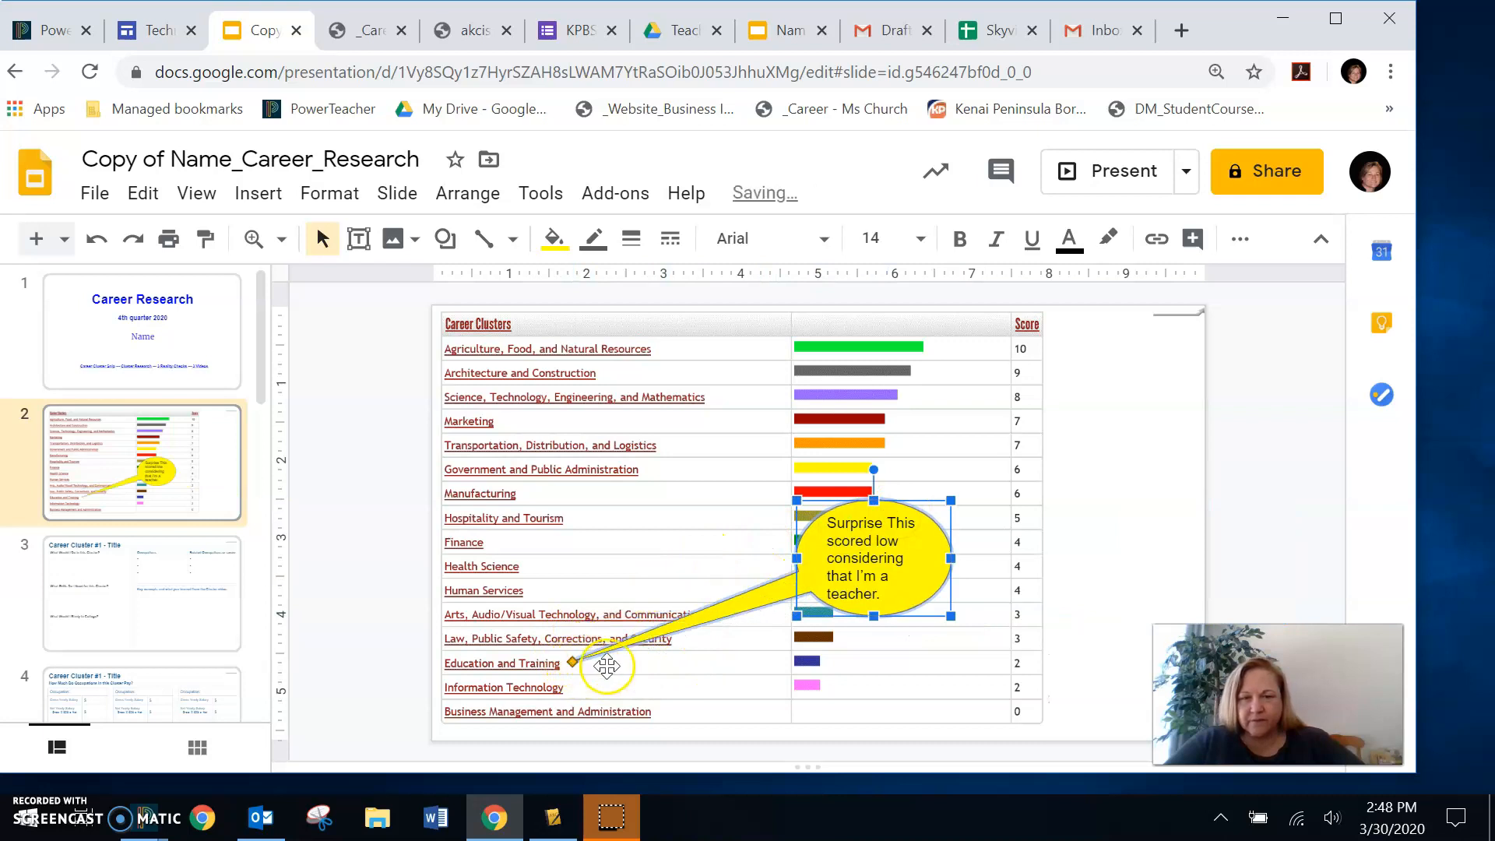
pyautogui.moveTo(842, 510); pyautogui.dragTo(655, 473)
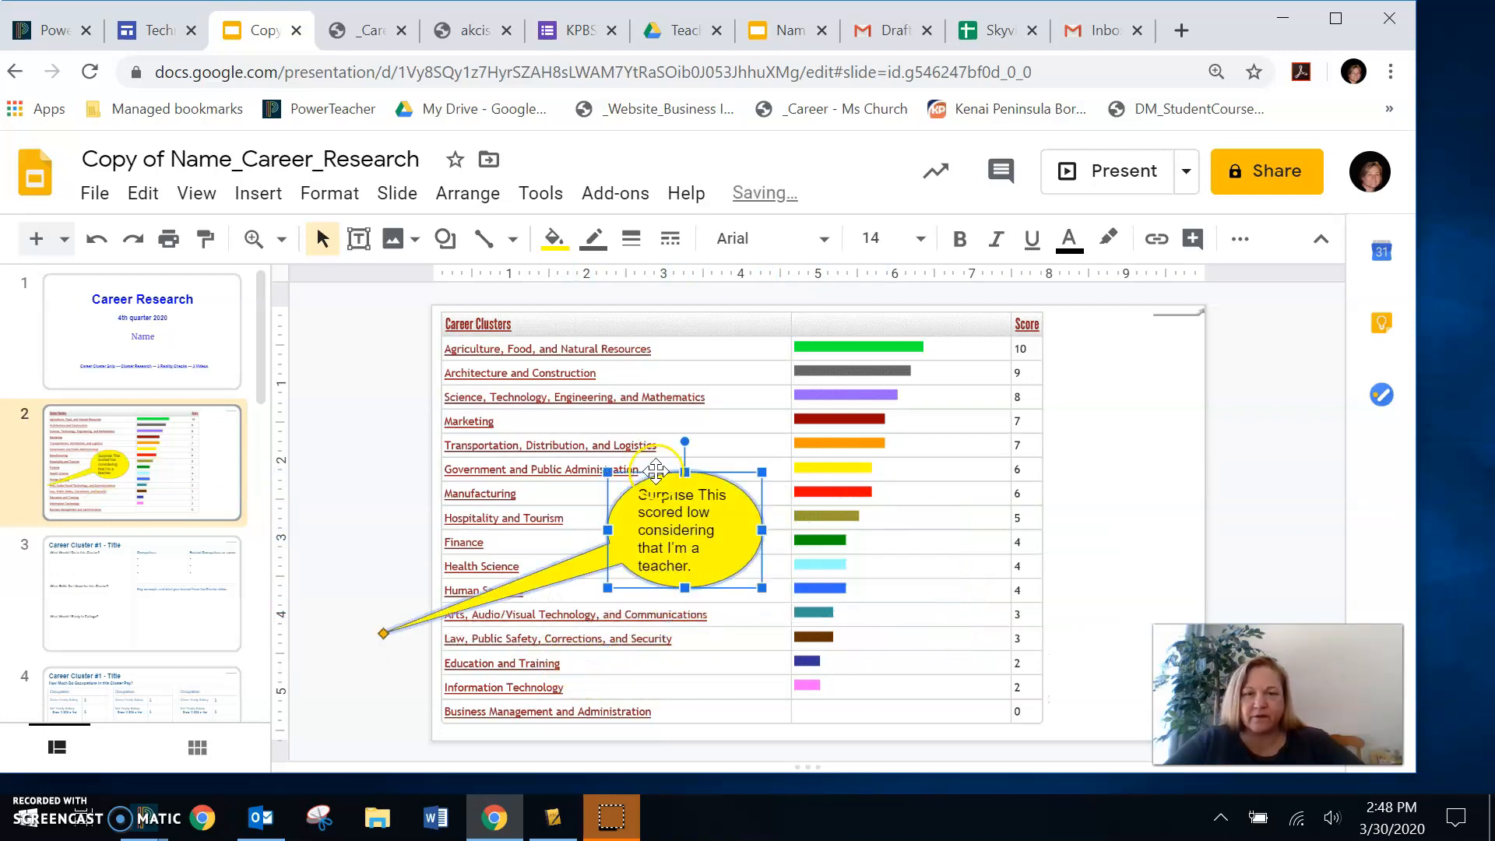
pyautogui.moveTo(379, 634); pyautogui.dragTo(569, 660)
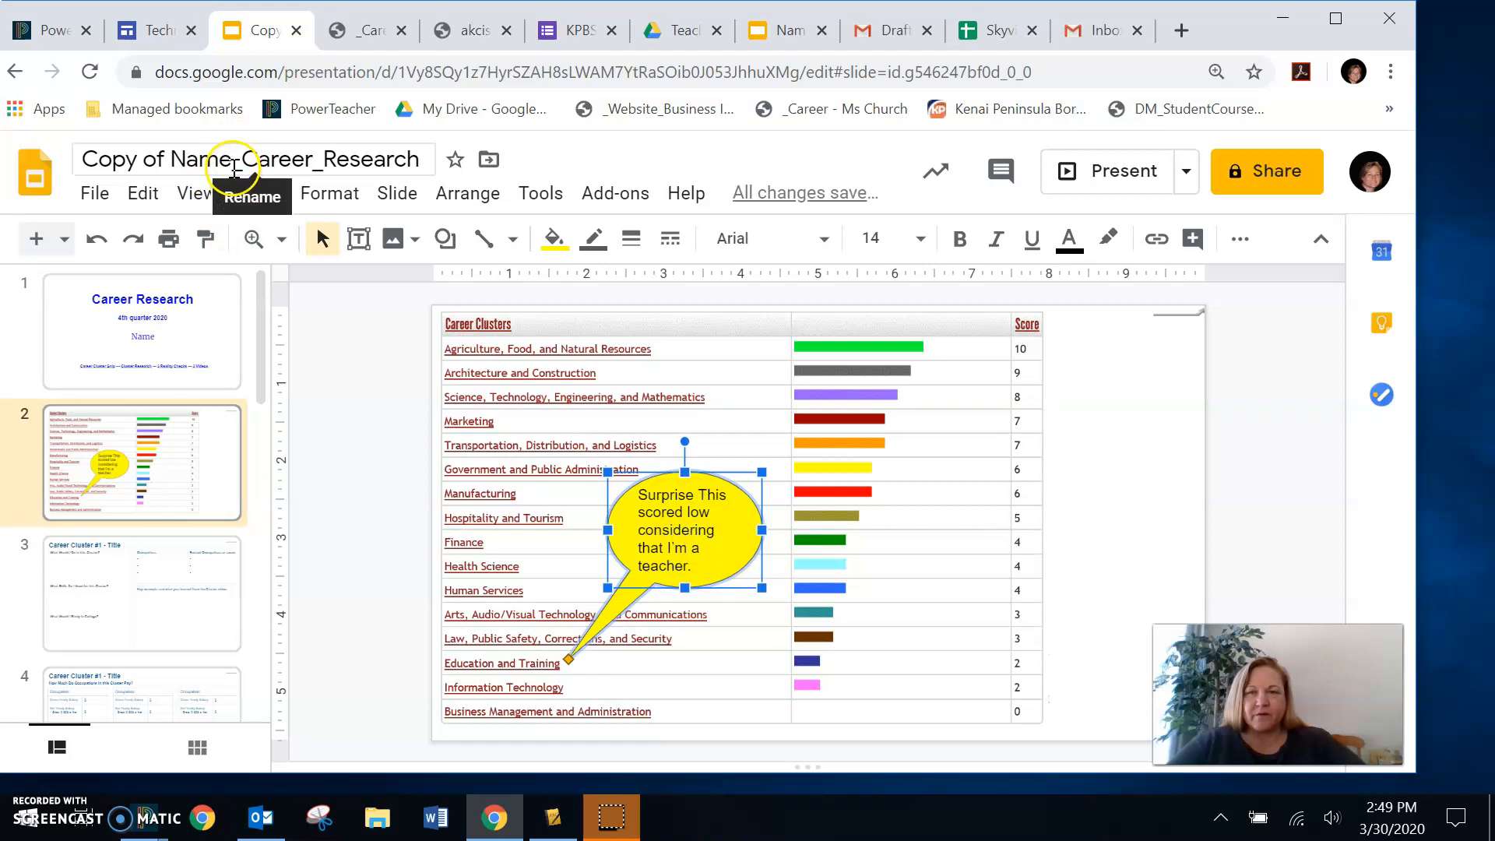
# - Rename the presentation by replacing "Copy of Name" with the owner's full name, keeping "_Career_Research"
pyautogui.moveTo(235, 167); pyautogui.dragTo(47, 171)
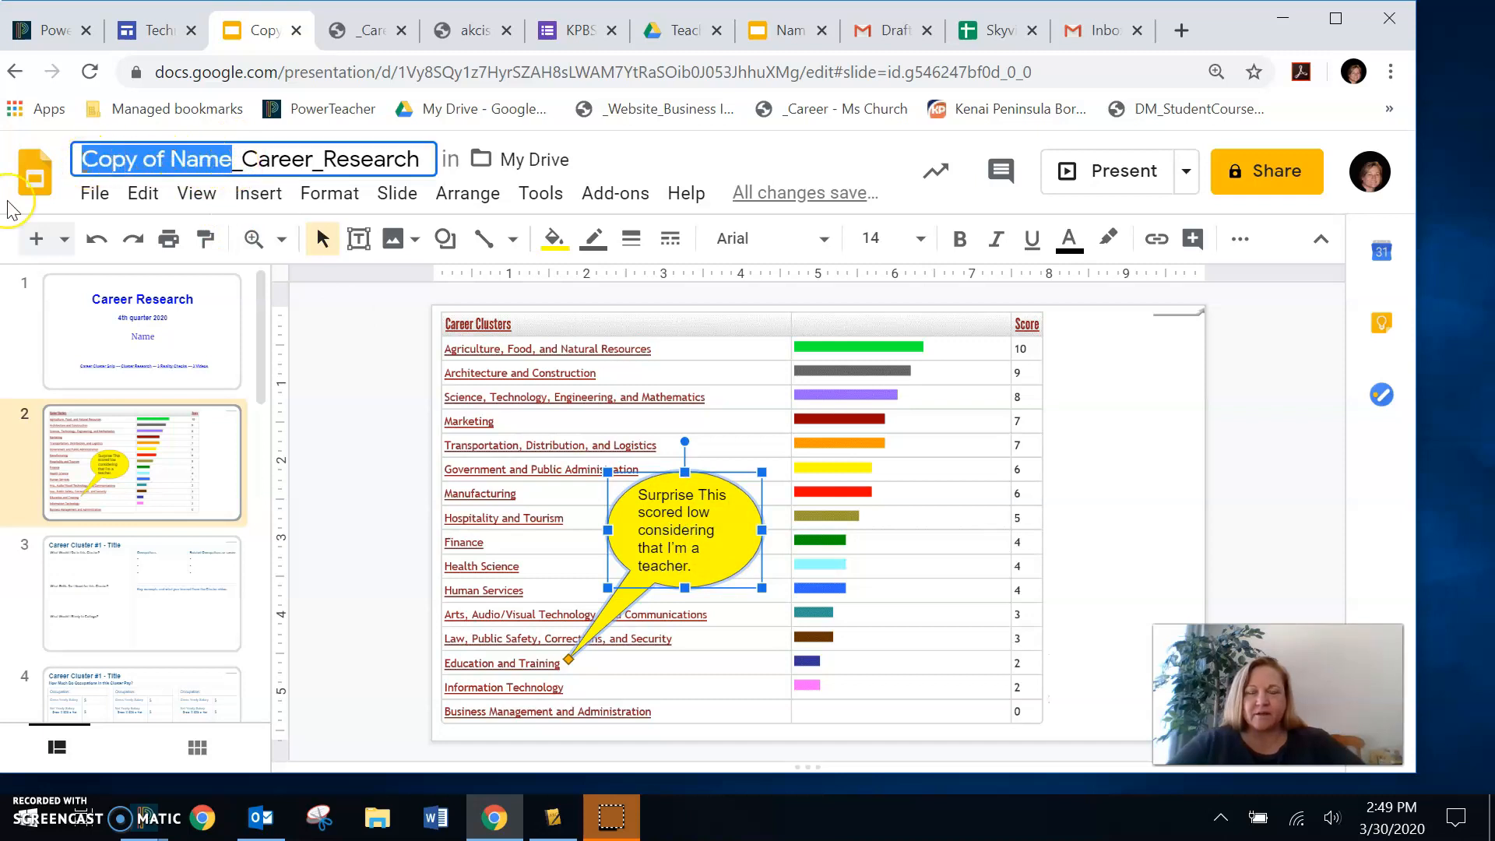
pyautogui.write('Shelli C')
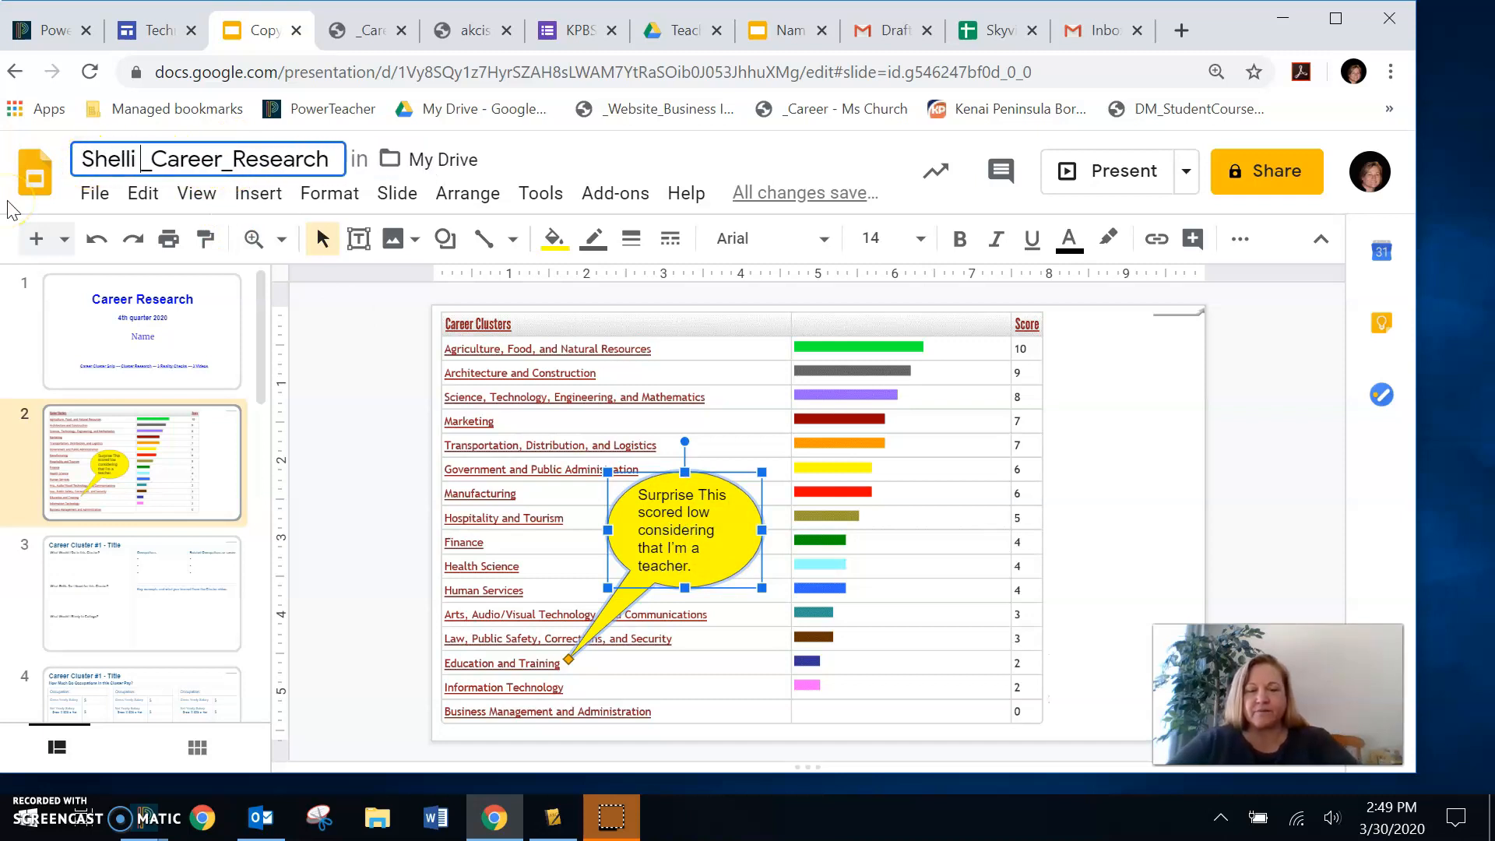
pyautogui.write('hurch')
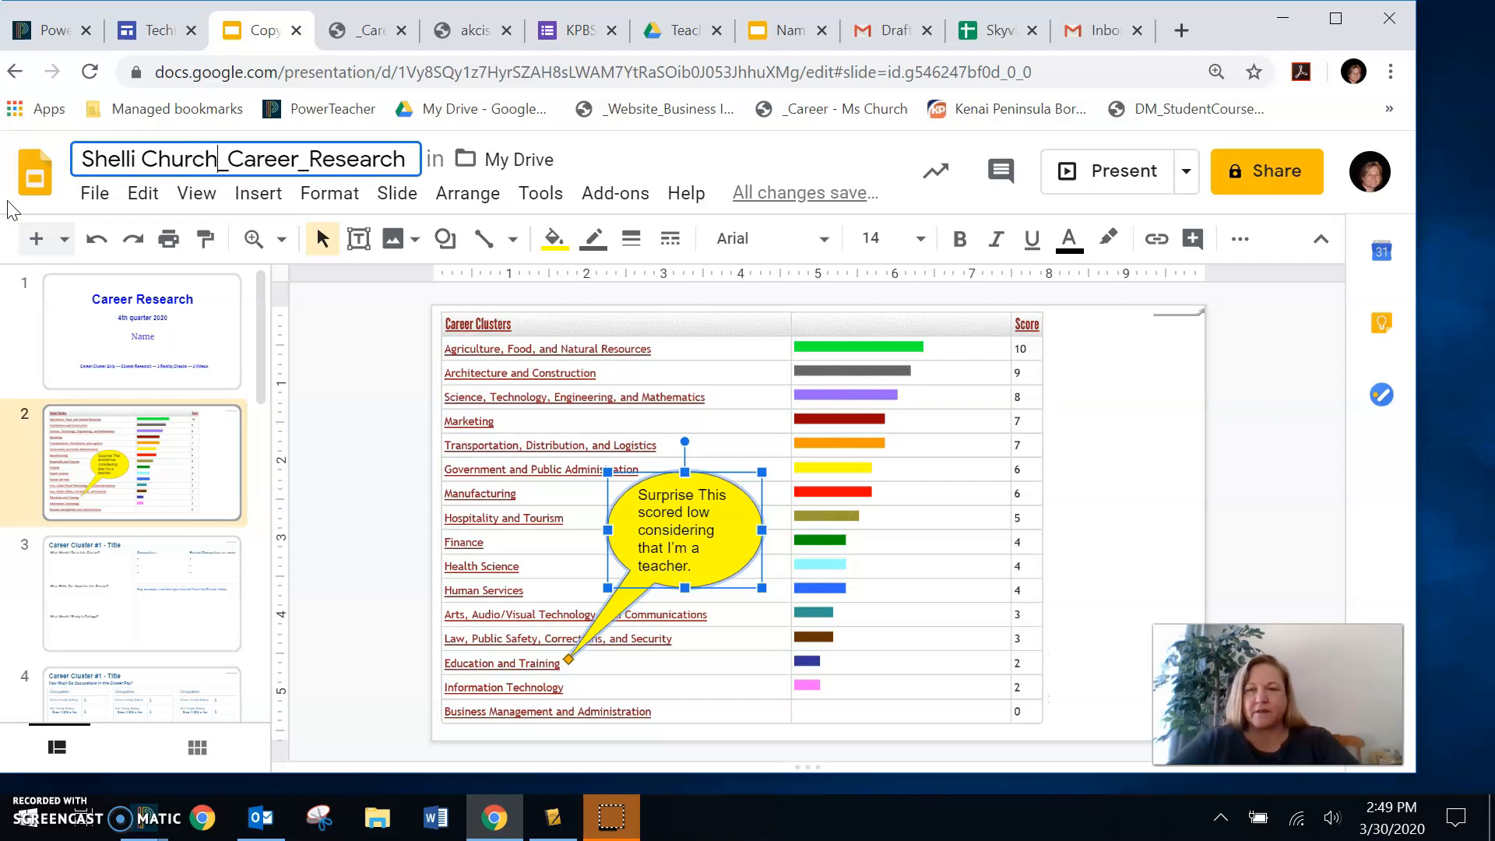
pyautogui.click(1110, 473)
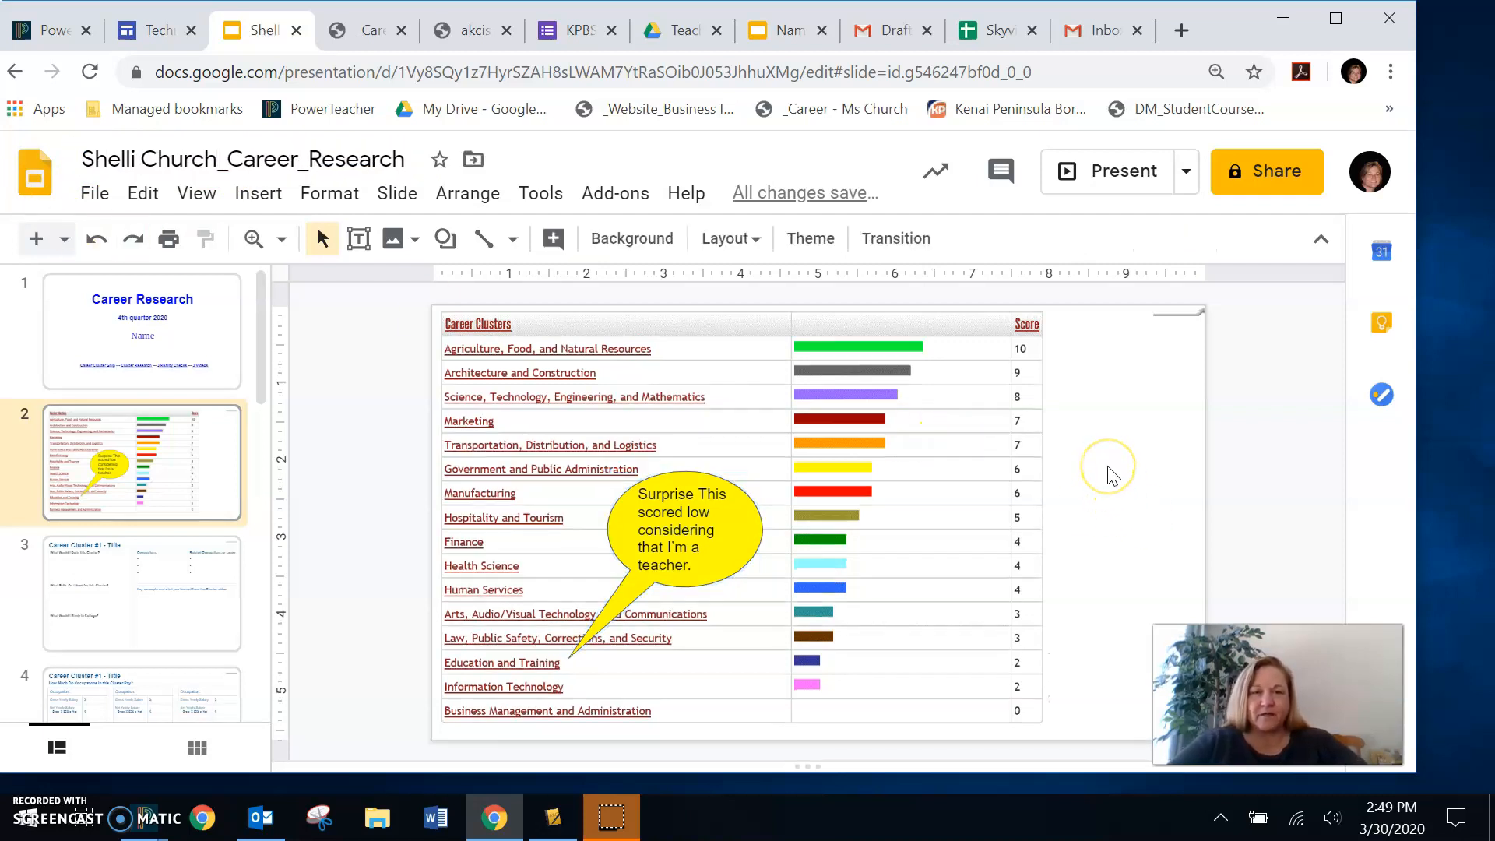
# - Look up the teacher as a sharing recipient by first name and by surname, and close the sharing dialog without sending an invitation
pyautogui.click(1272, 177)
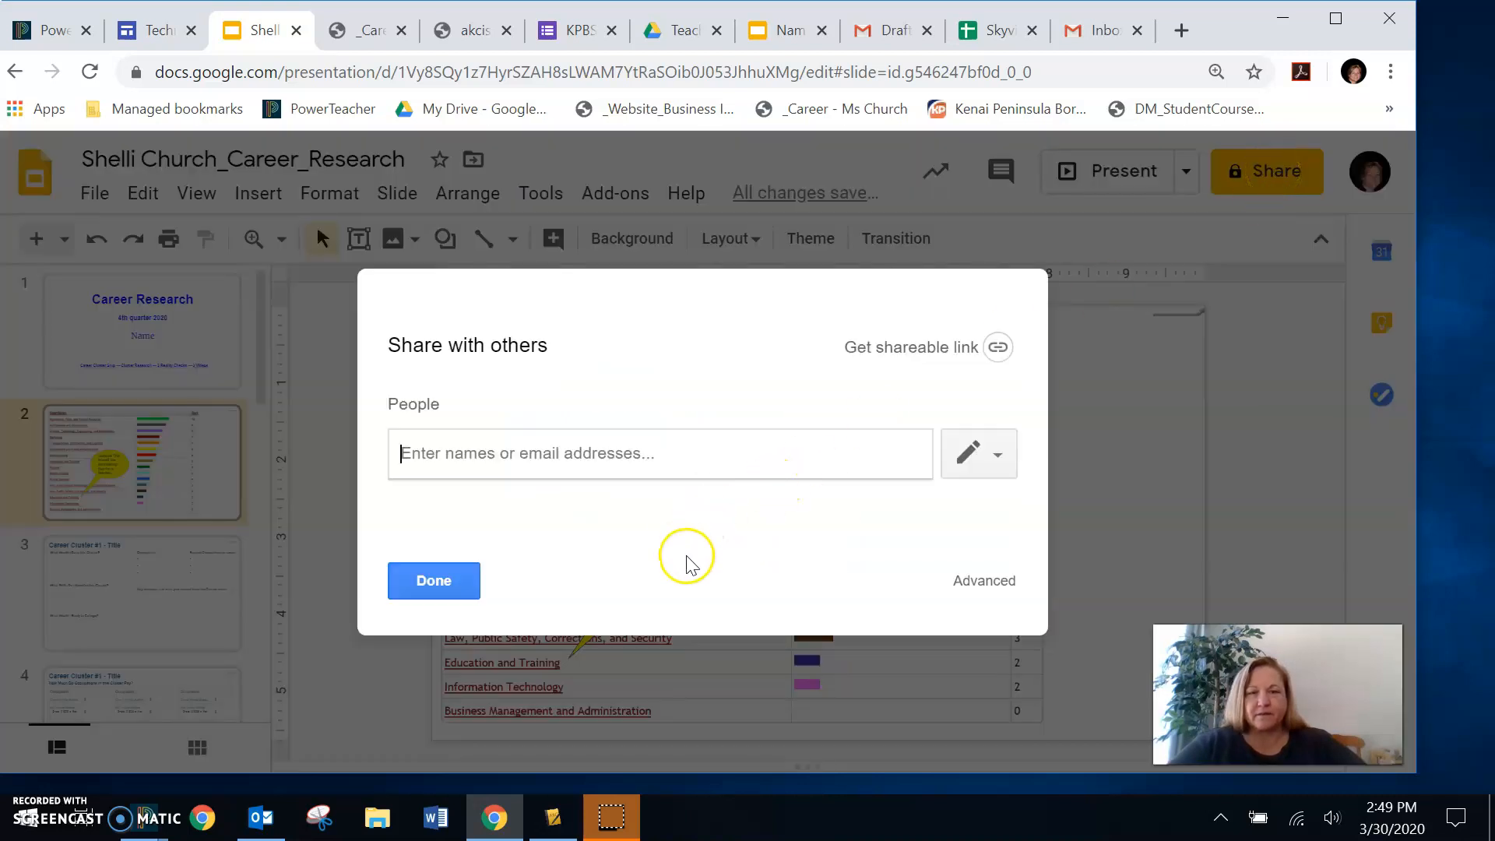
pyautogui.write('shelli')
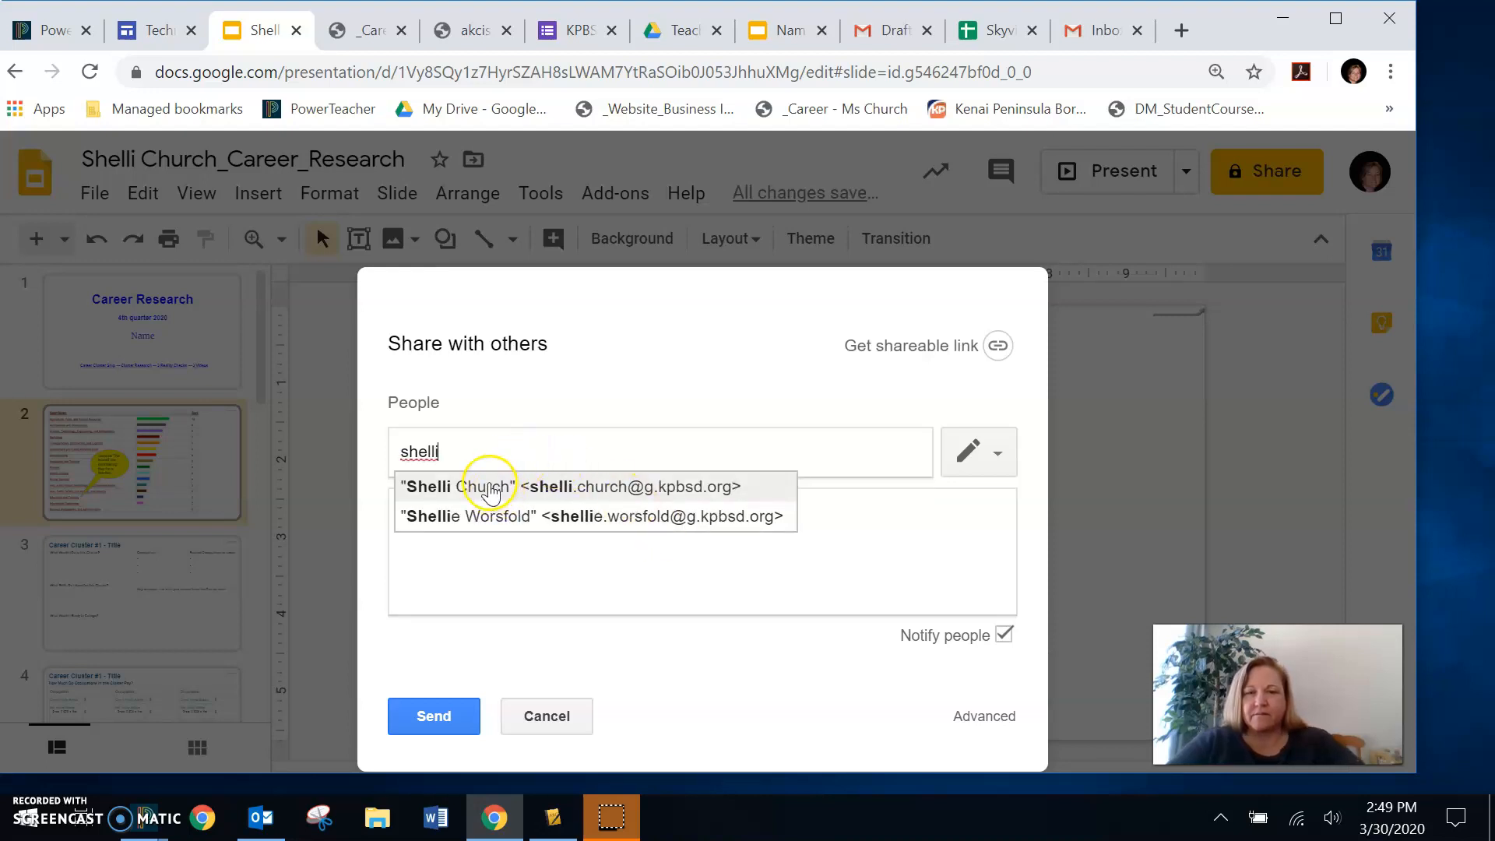
pyautogui.moveTo(460, 454); pyautogui.dragTo(366, 456)
pyautogui.write('church')
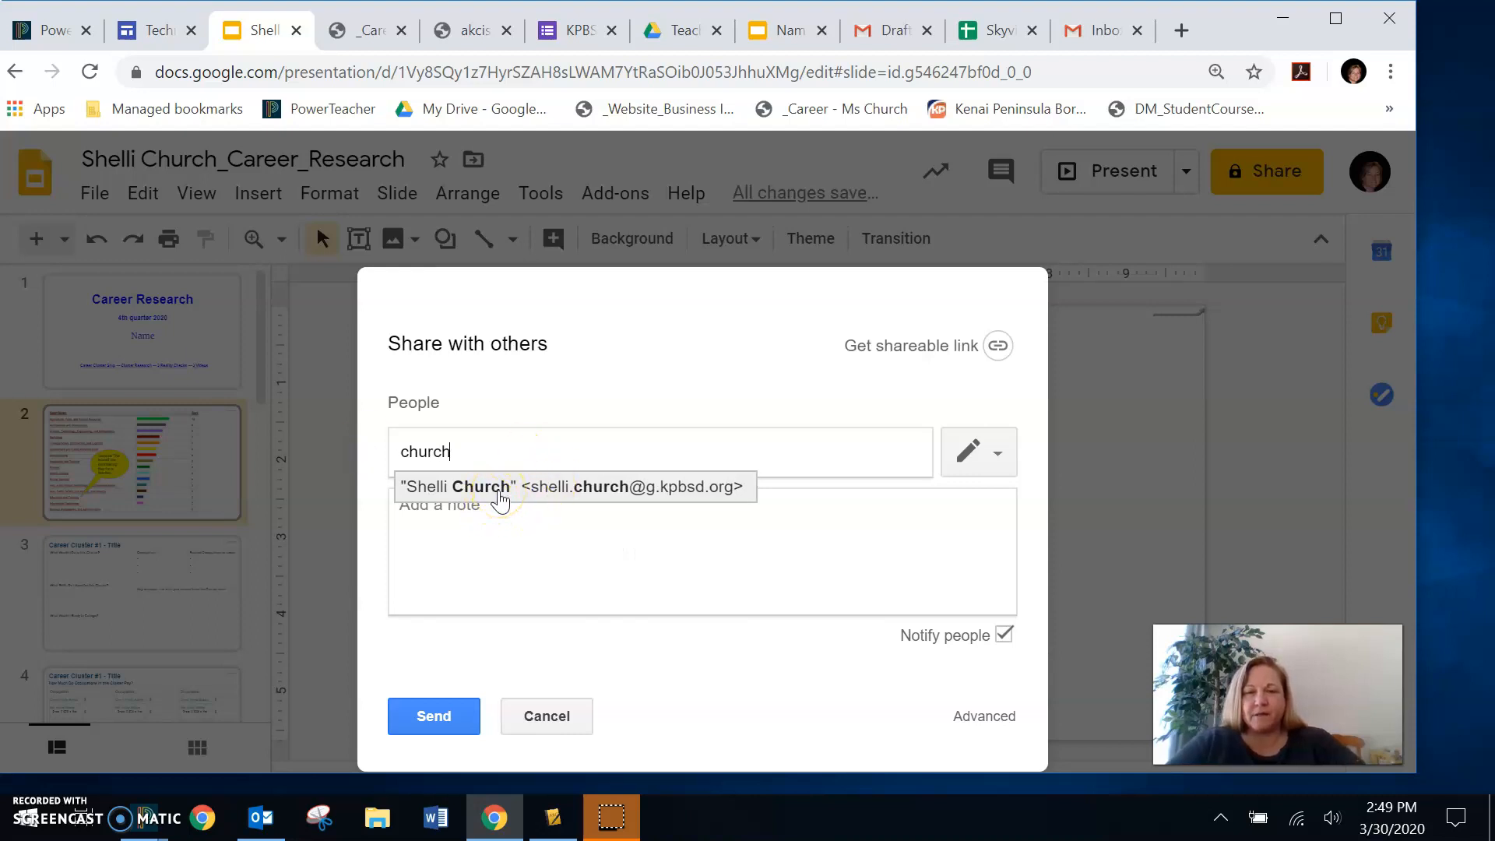
pyautogui.click(548, 716)
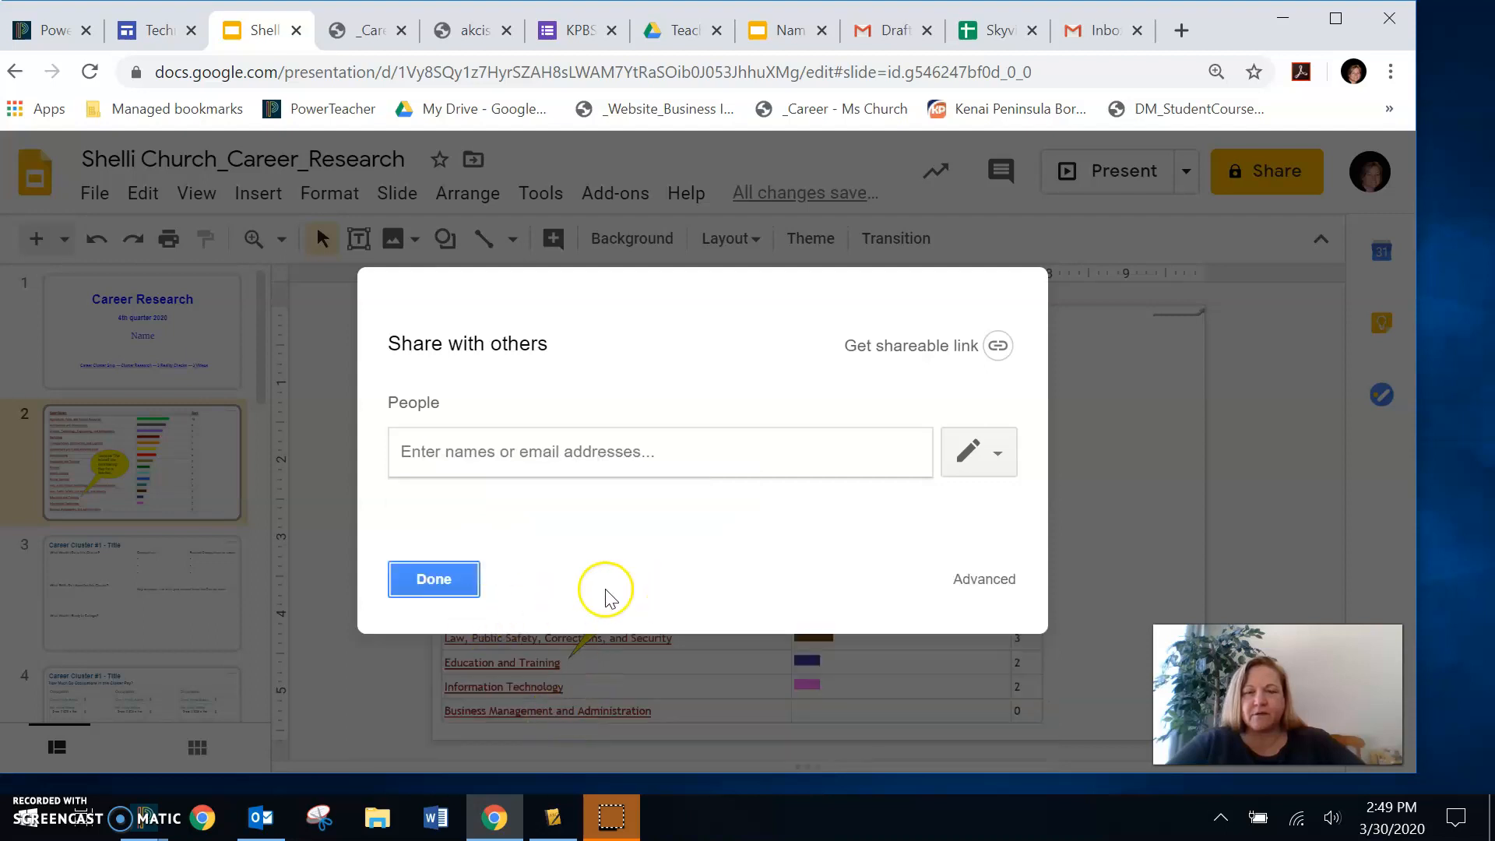
pyautogui.click(434, 580)
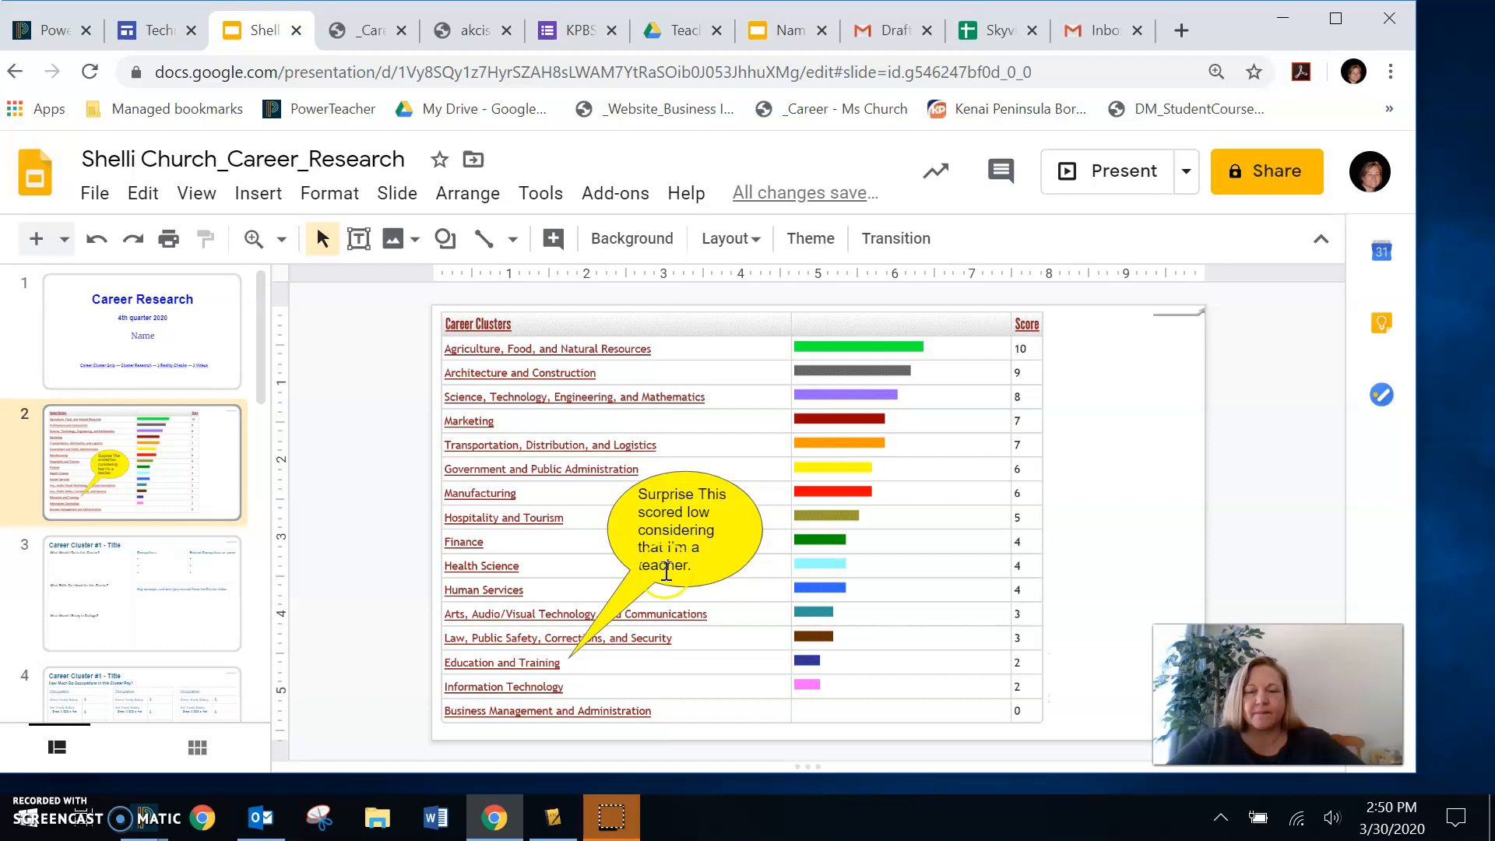
pyautogui.click(1132, 479)
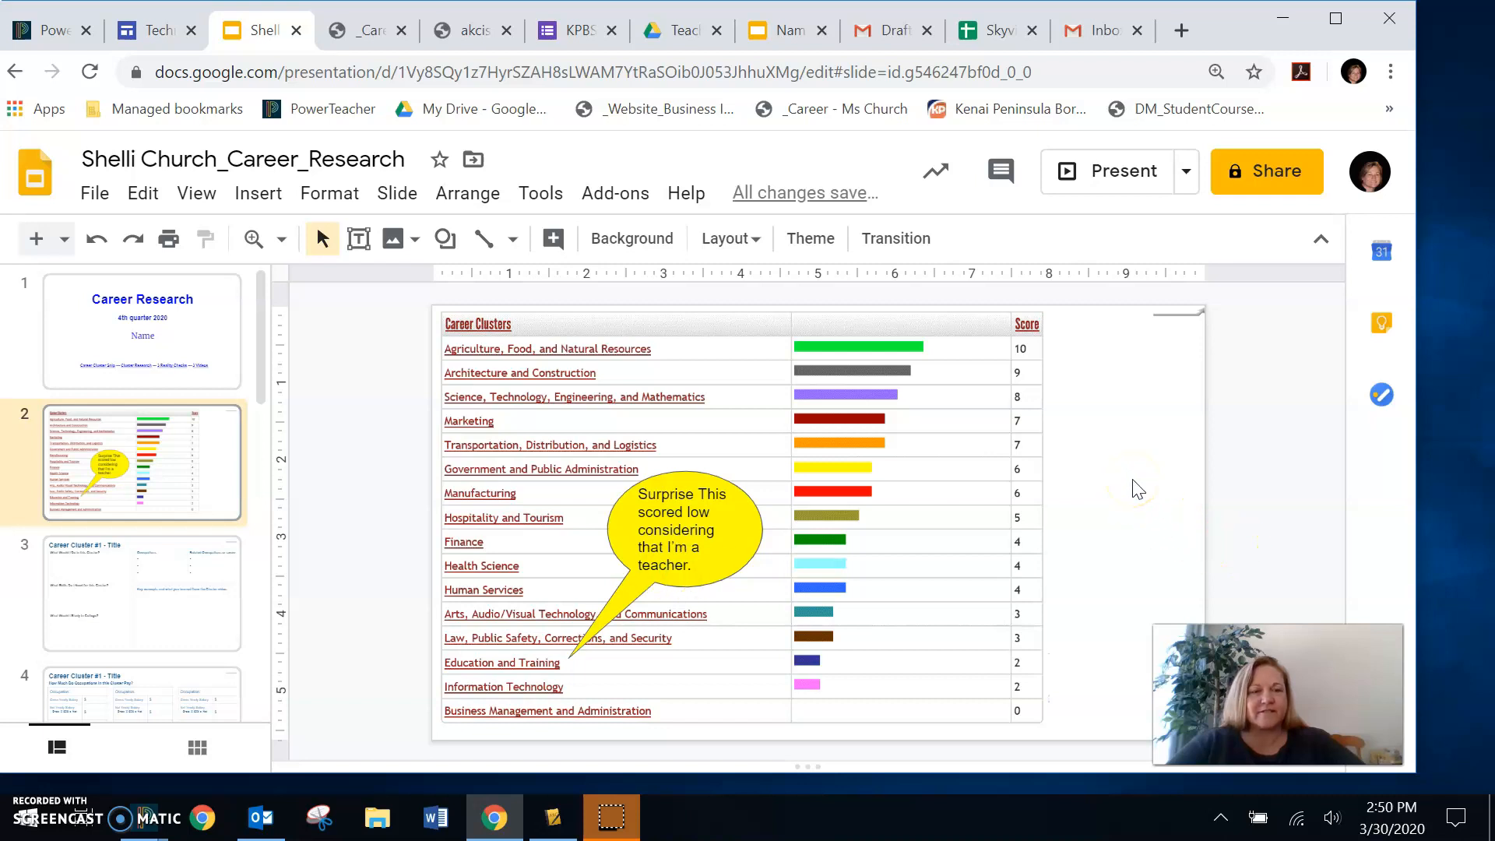
pyautogui.click(916, 494)
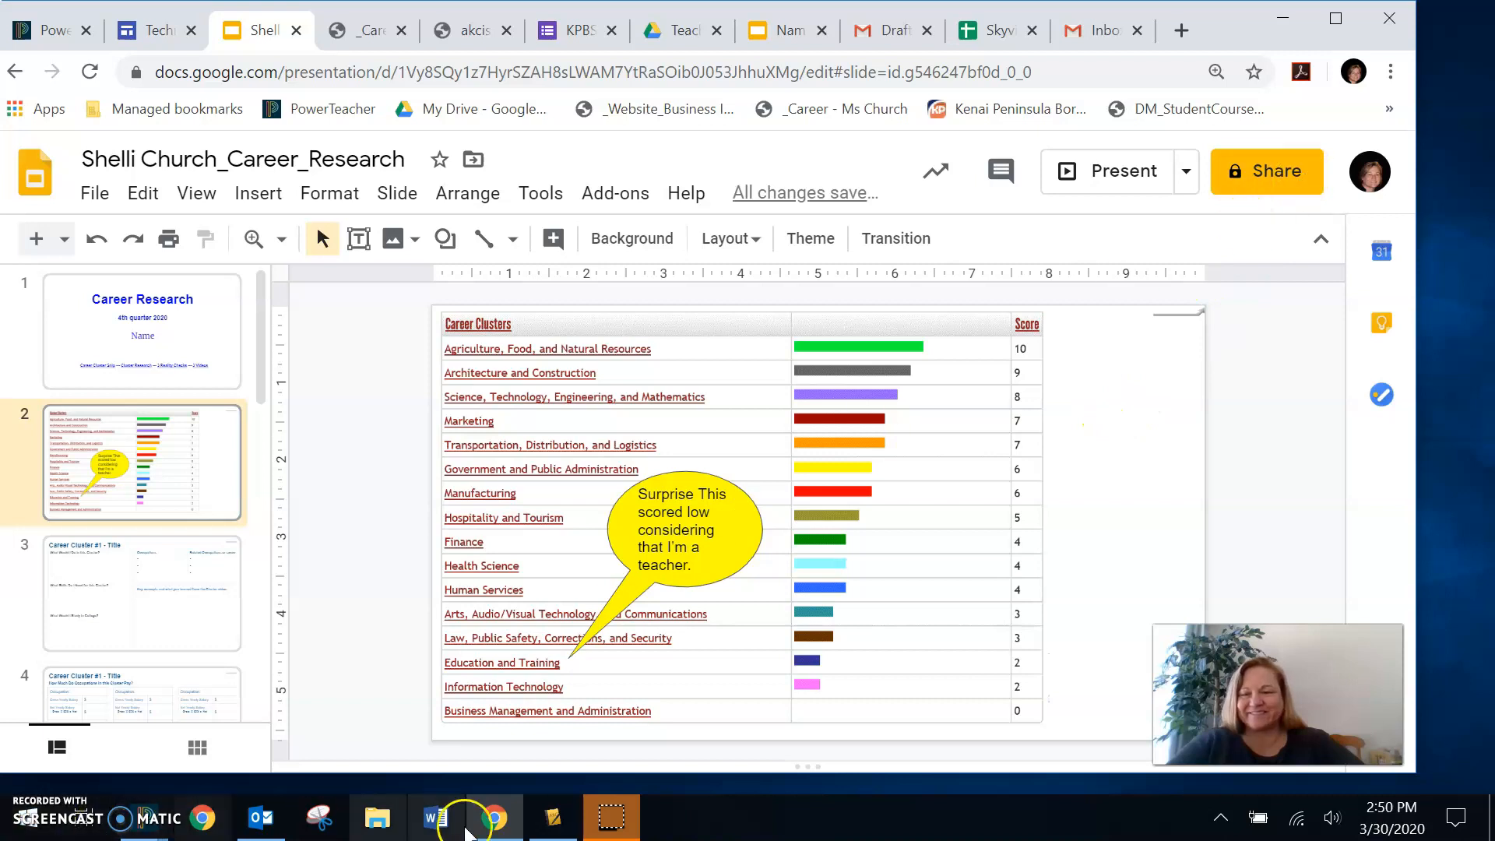
pyautogui.click(613, 816)
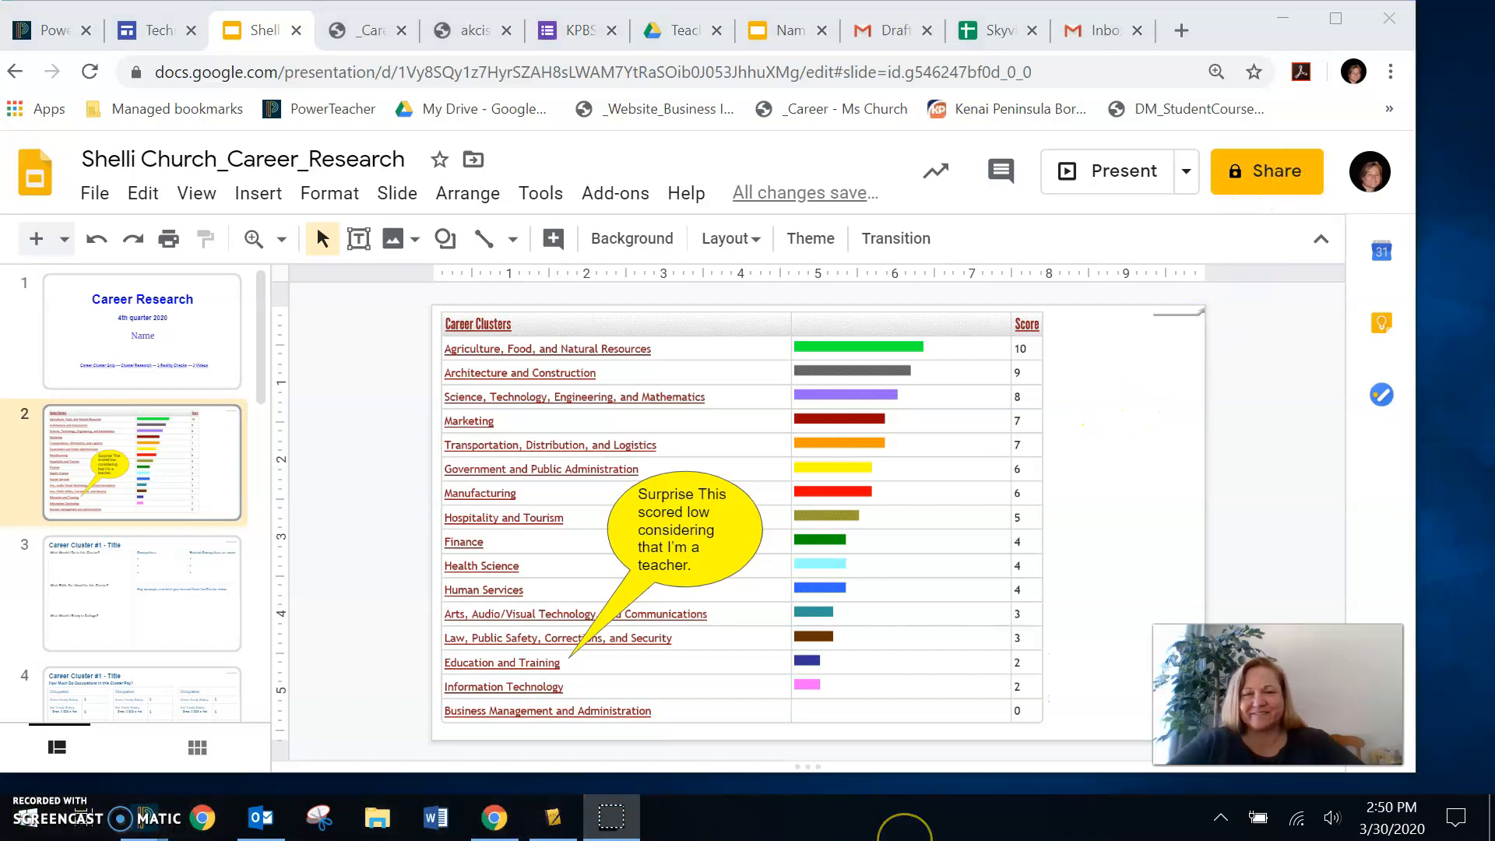